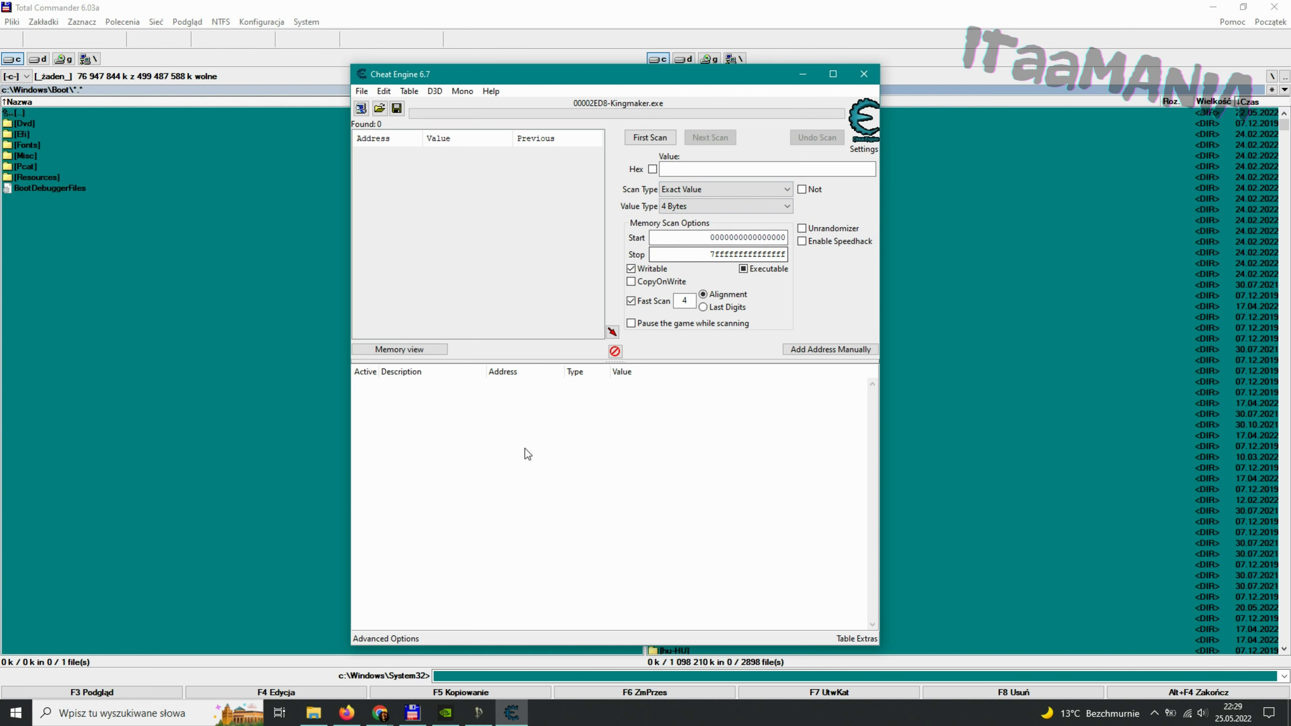
Step: Switch to the Kingmaker game, unpause it and open the party inventory to check the gold amount
left_click(478, 713)
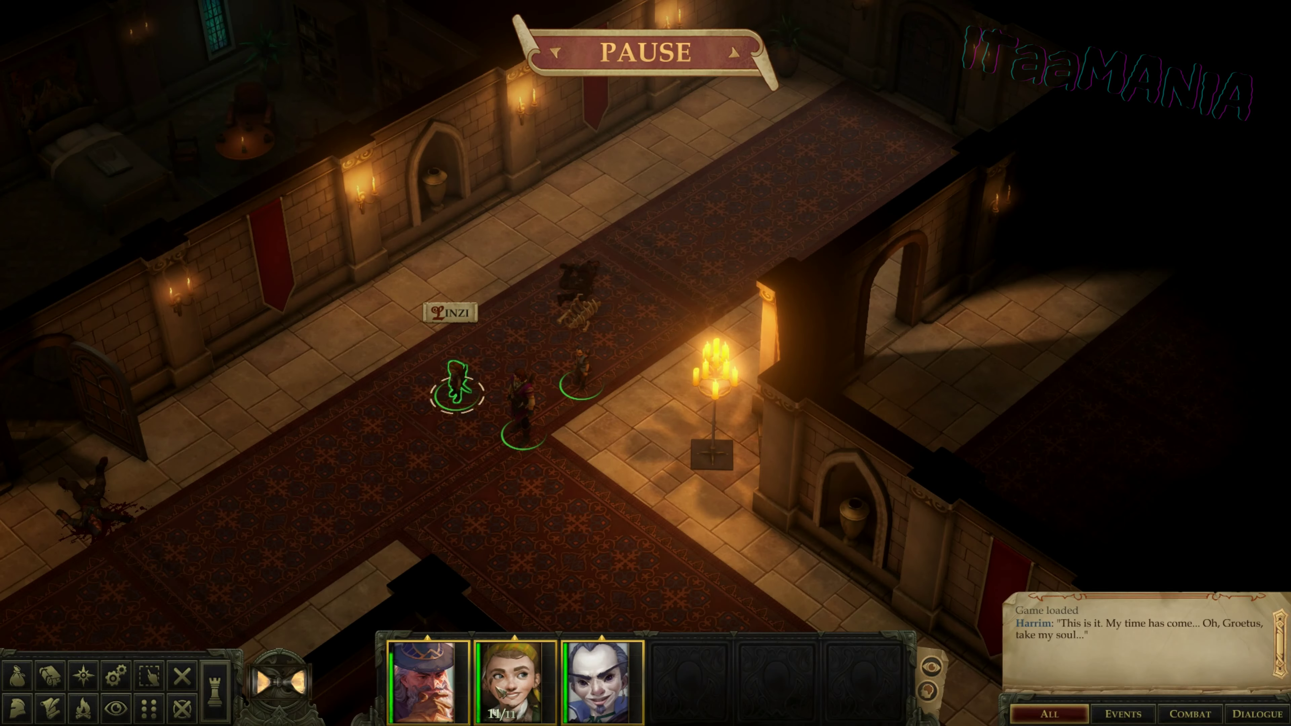
key("space")
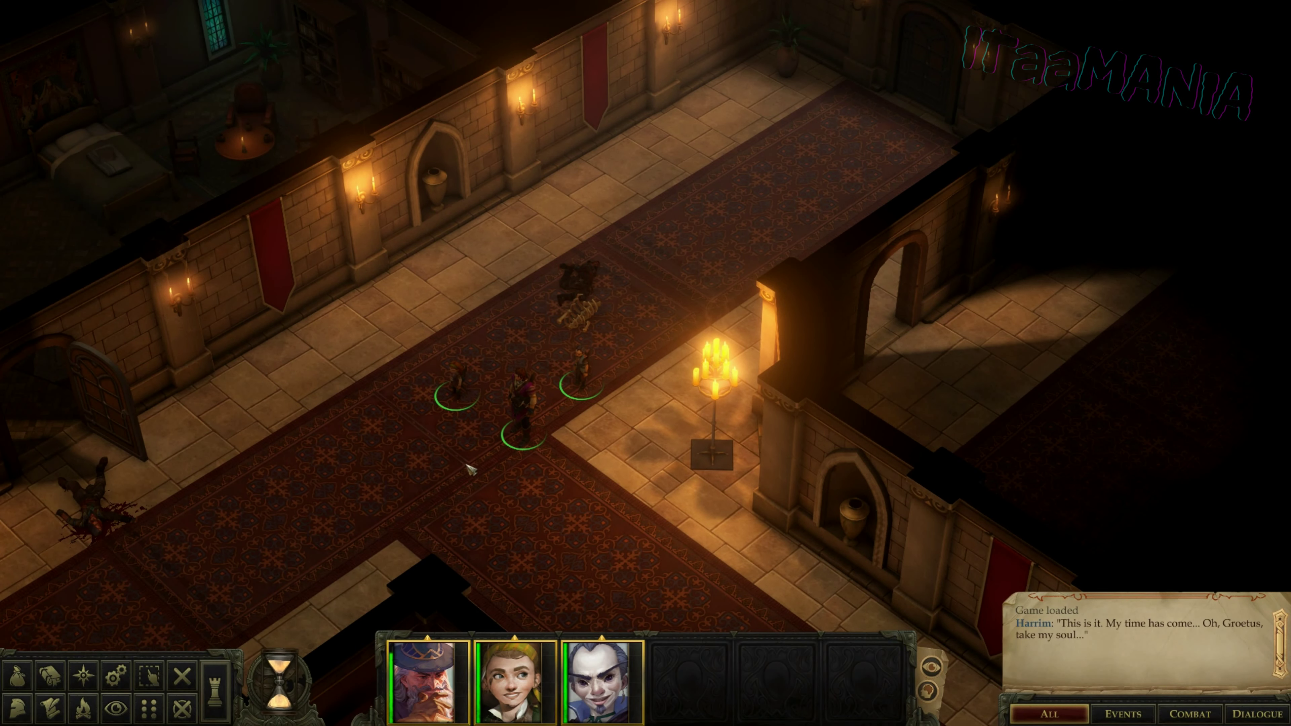
left_click(465, 464)
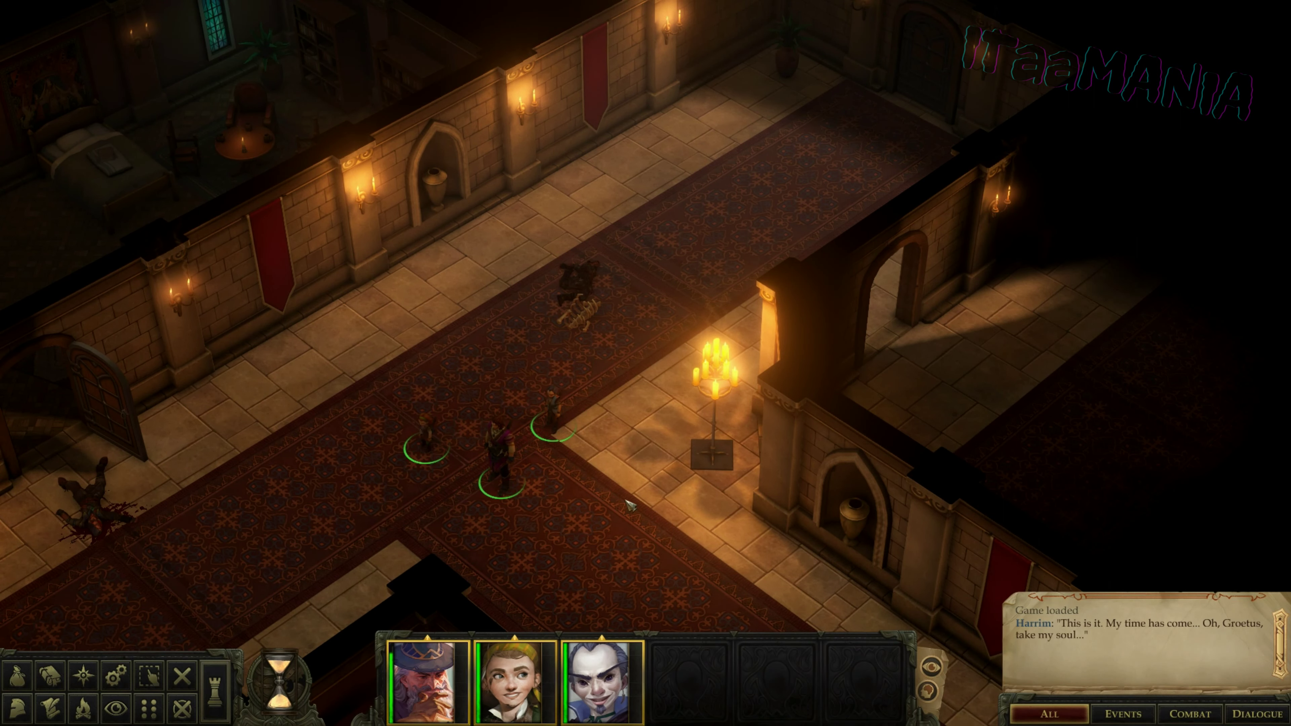
key("i")
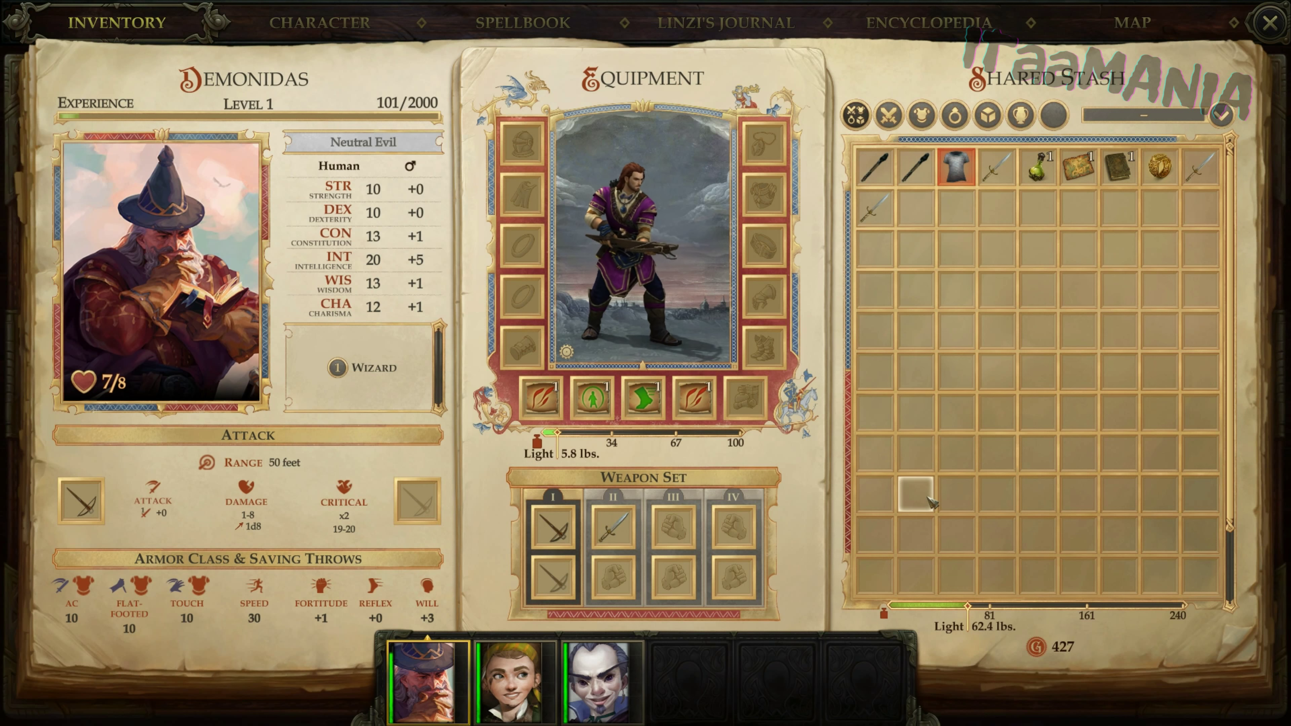
Step: Switch to Cheat Engine and run a first scan for the exact value 427 with the value type 2 Bytes
key("alt+Tab")
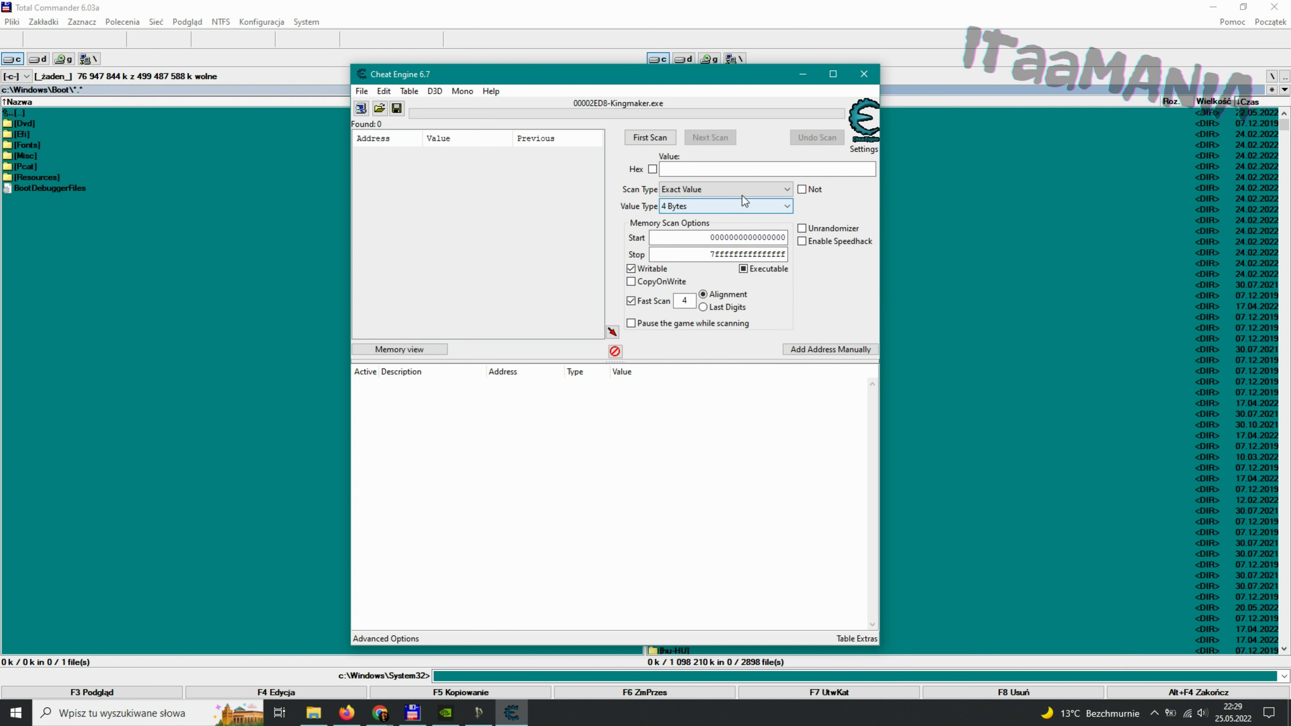
left_click(734, 207)
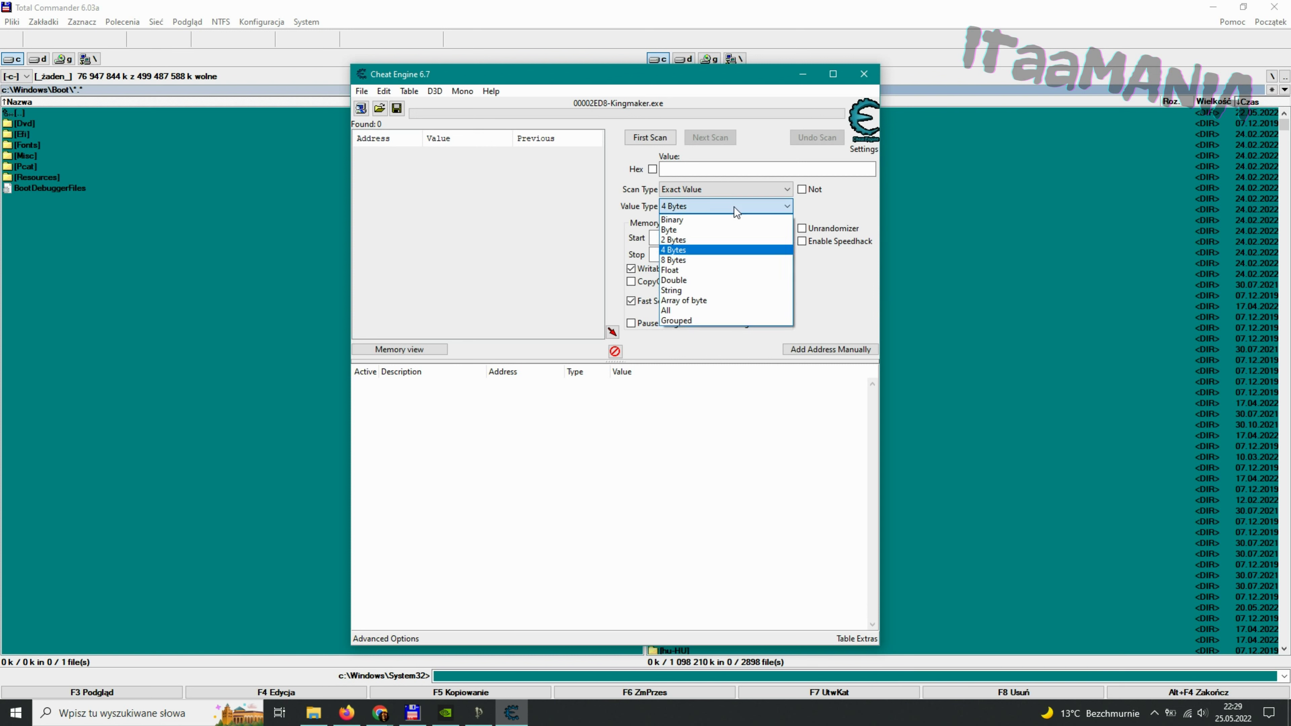
left_click(689, 241)
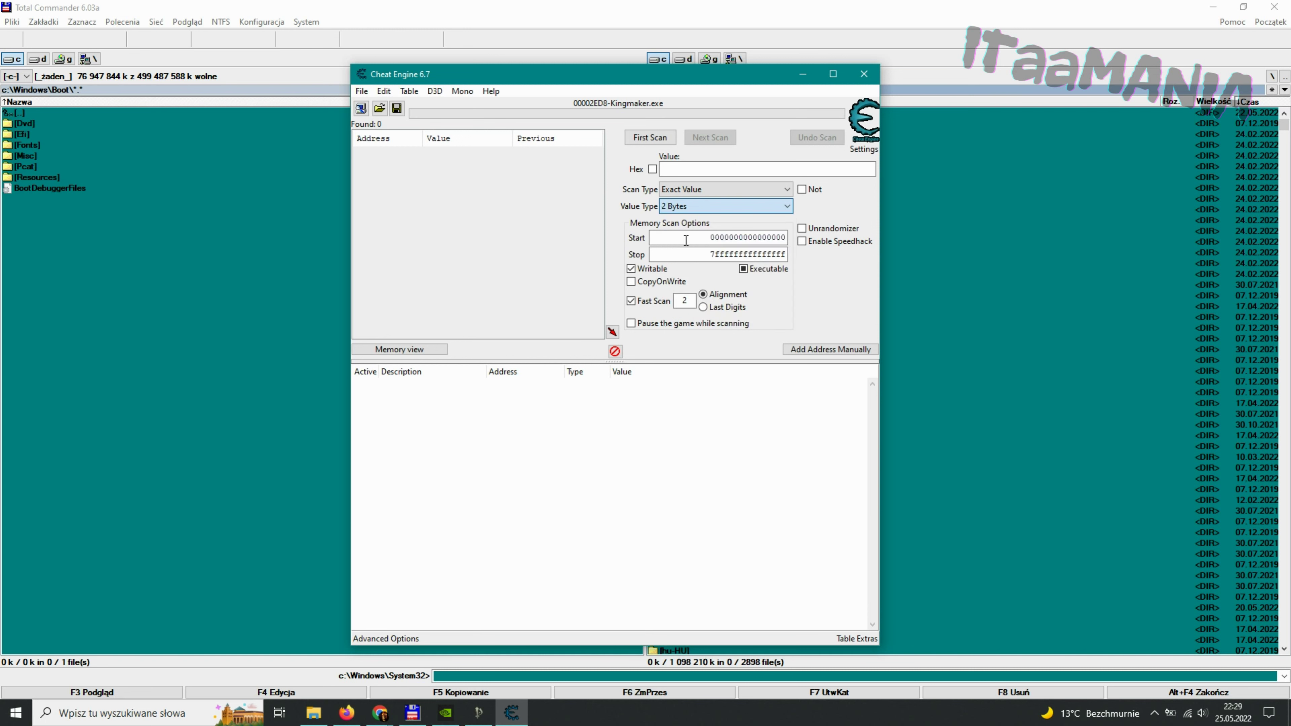
left_click(682, 169)
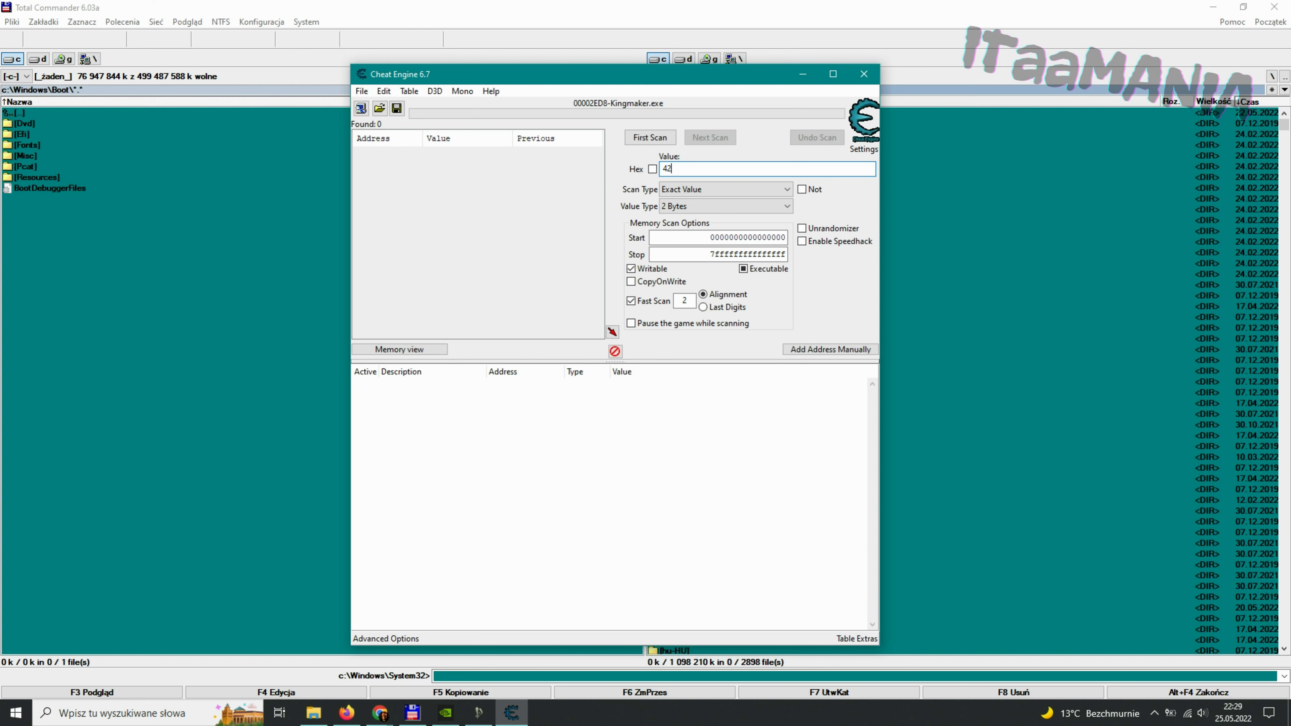
left_click(649, 138)
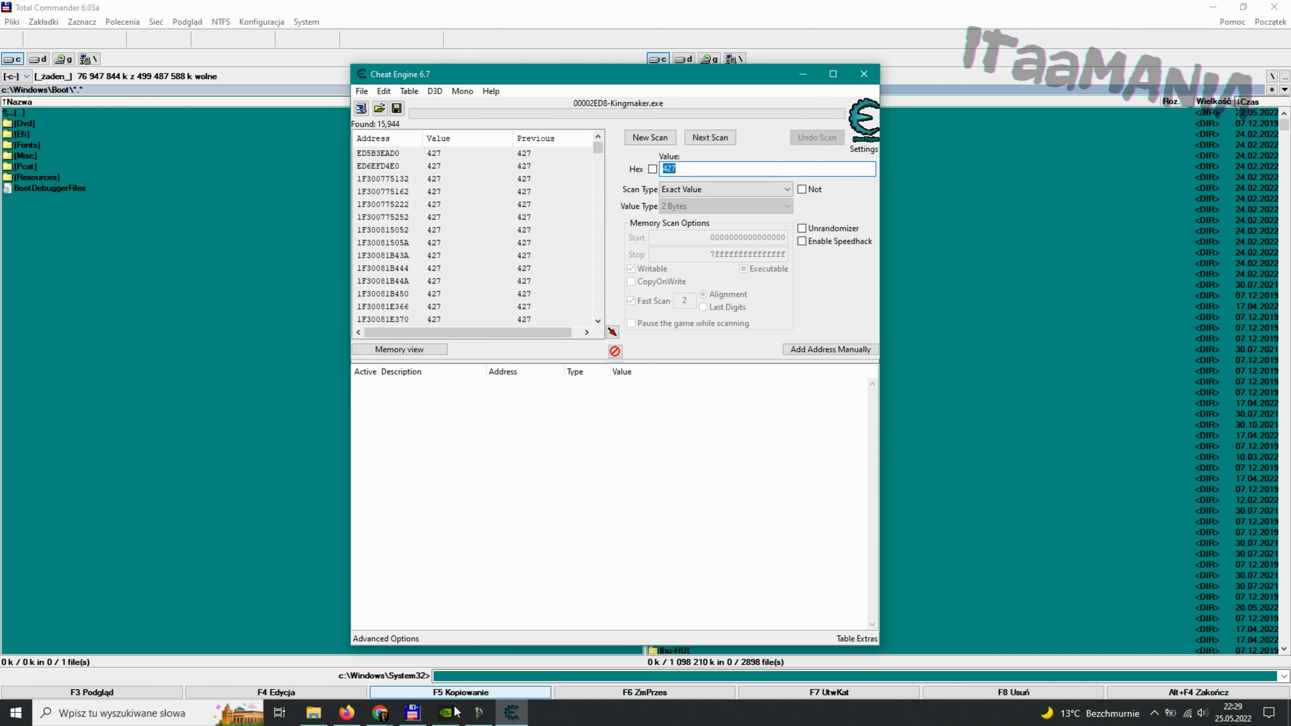
Step: Return to the Kingmaker game, close the inventory and lead the whole party down the corridor into the room with the green rug
left_click(479, 717)
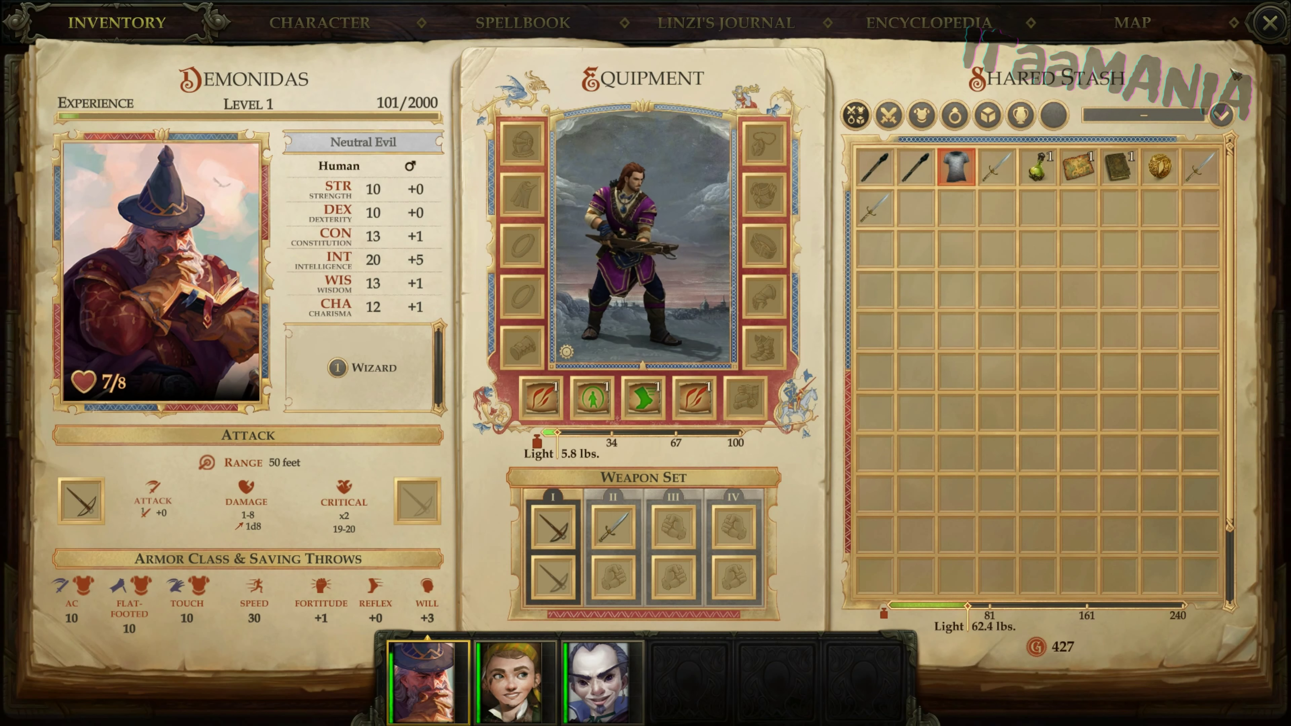
left_click(1269, 23)
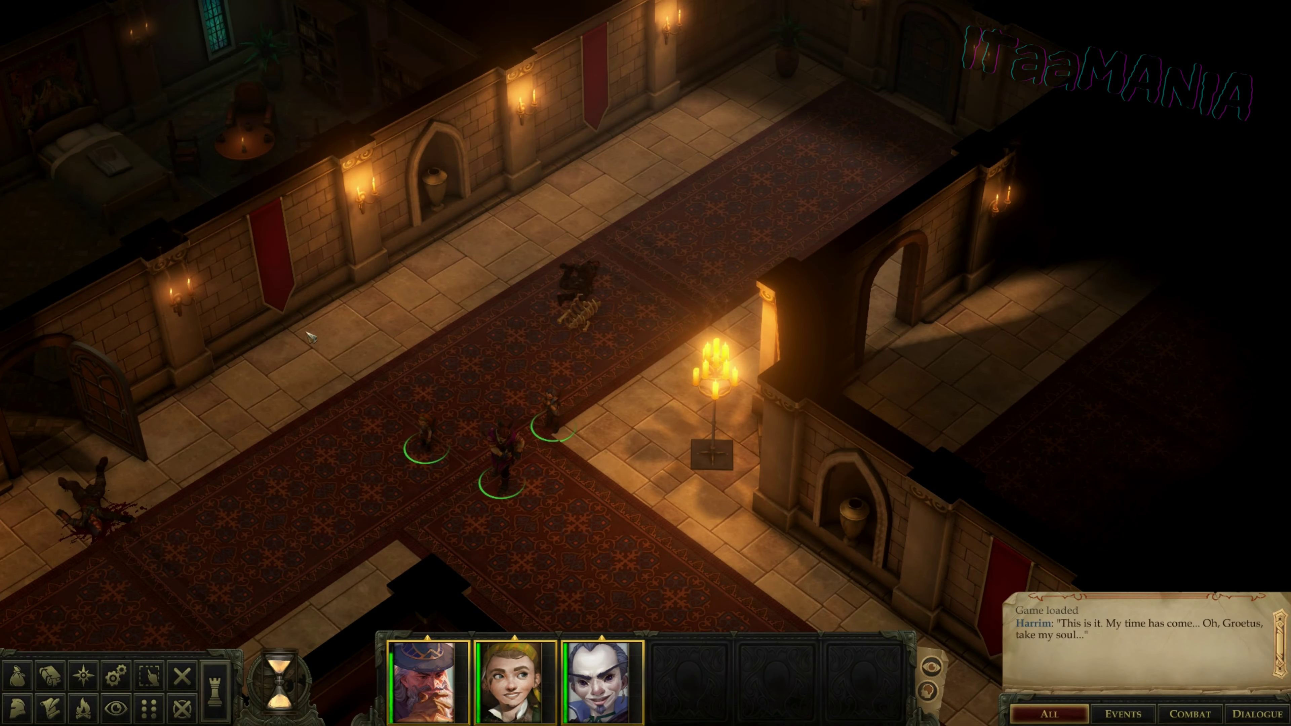
left_click_drag(317, 351, 631, 550)
key("s")
key("d")
left_click(556, 447)
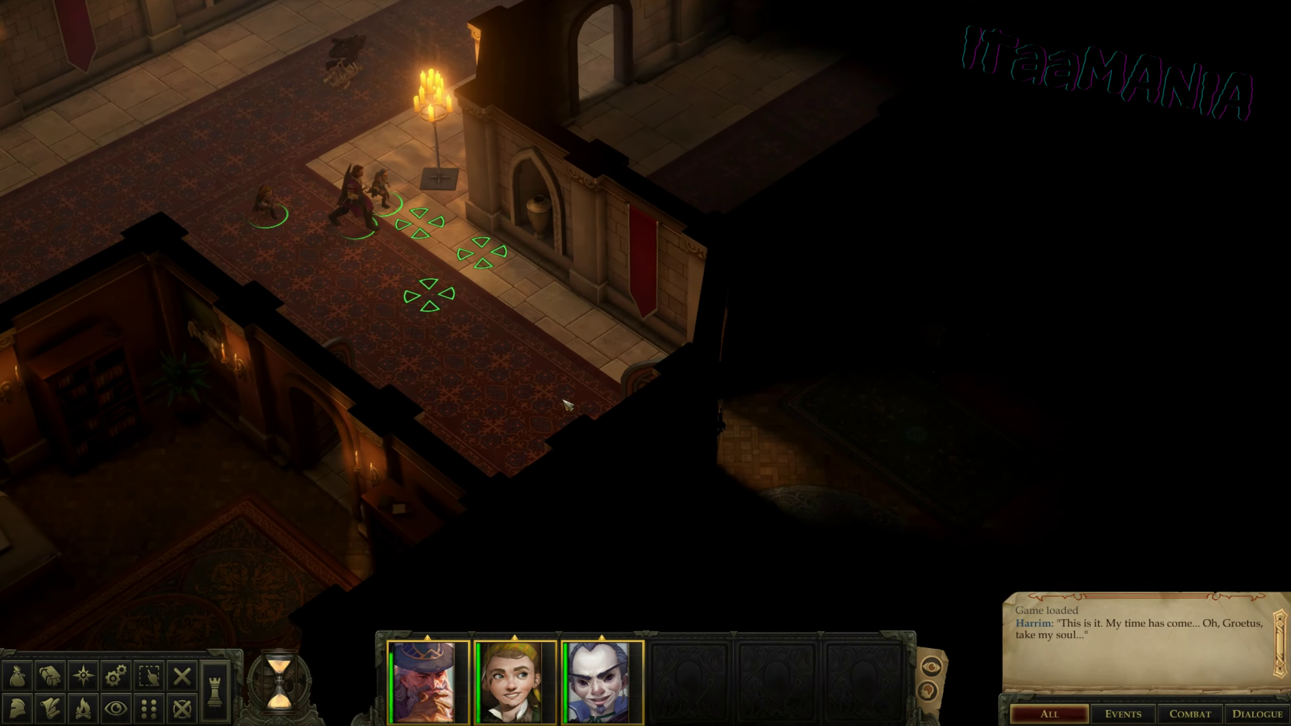
left_click(602, 424)
key("d")
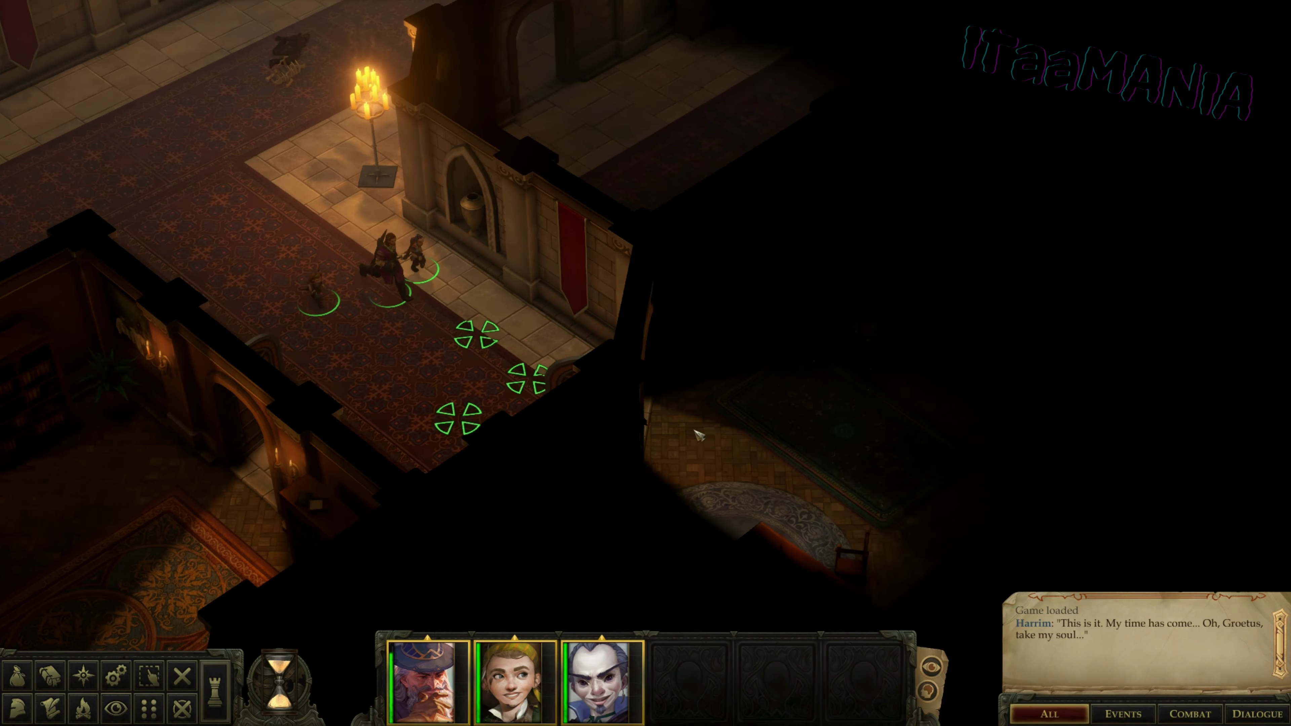
key("d")
left_click(700, 437)
key("d")
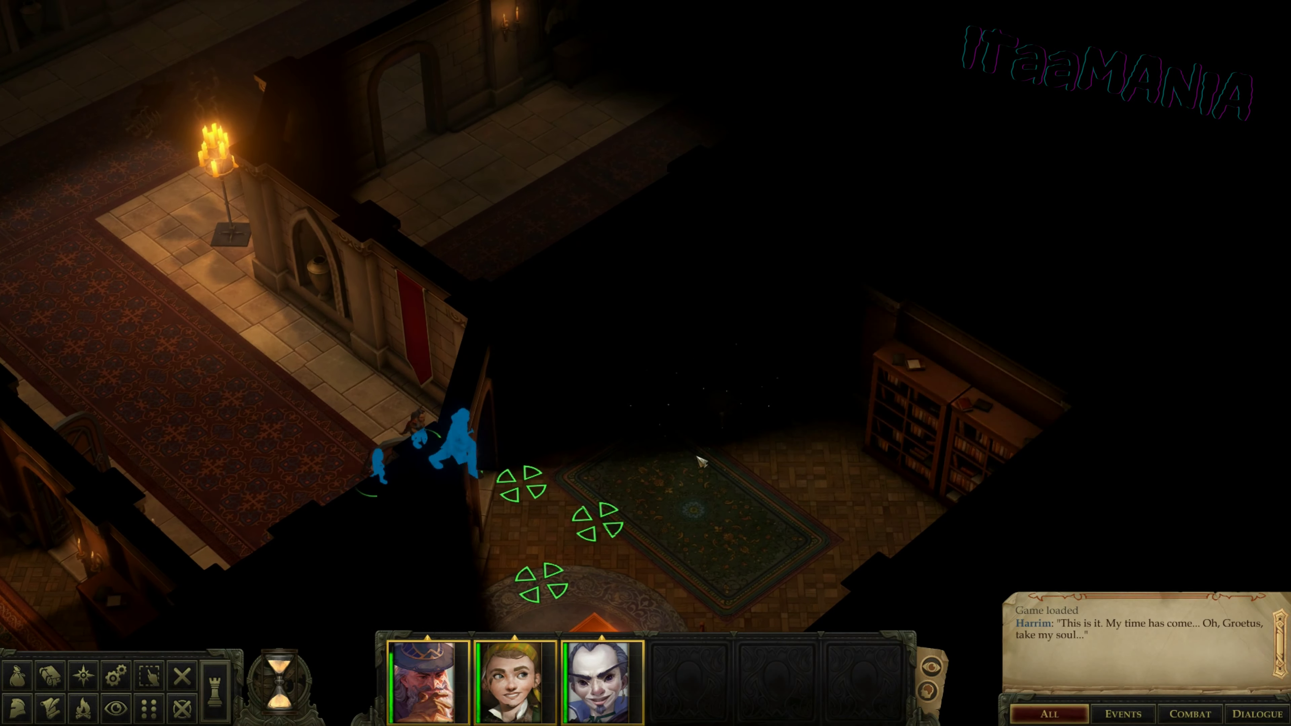
Step: Take only the gold coins from the chest beside the bed and check the gold amount in the inventory
left_click(554, 401)
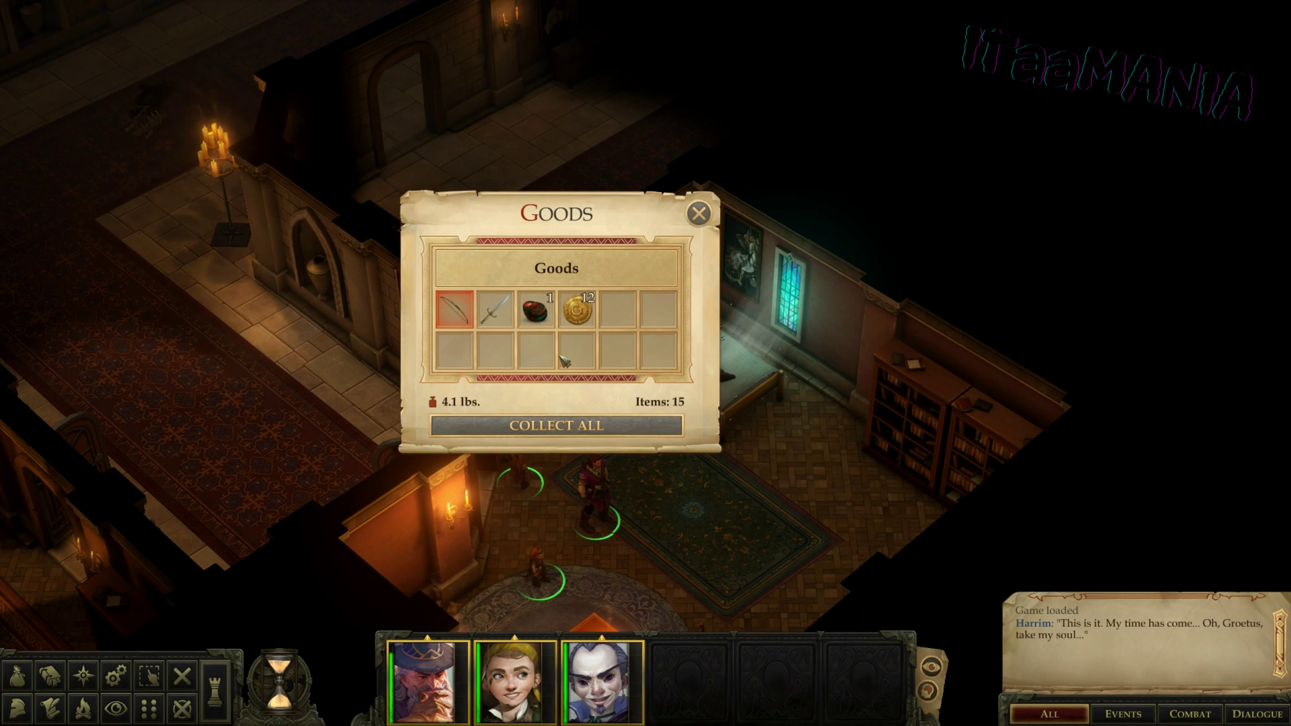
left_click(588, 317)
left_click(698, 213)
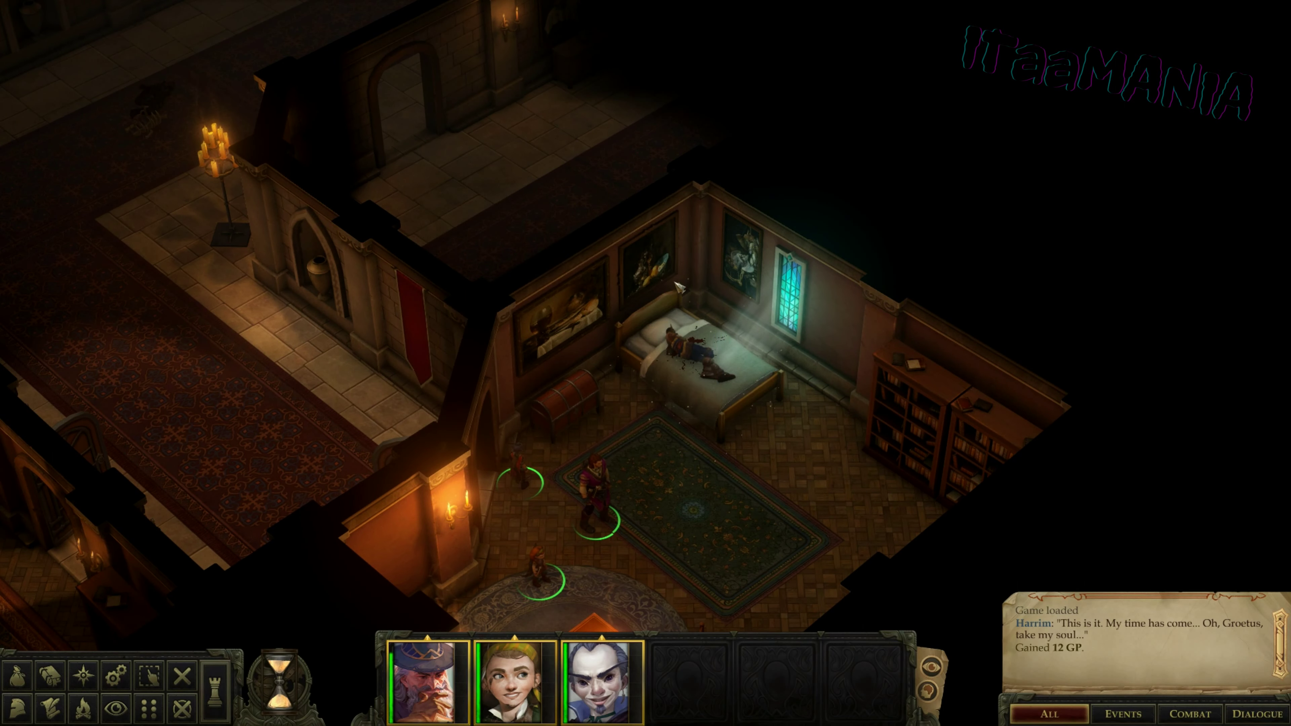
key("i")
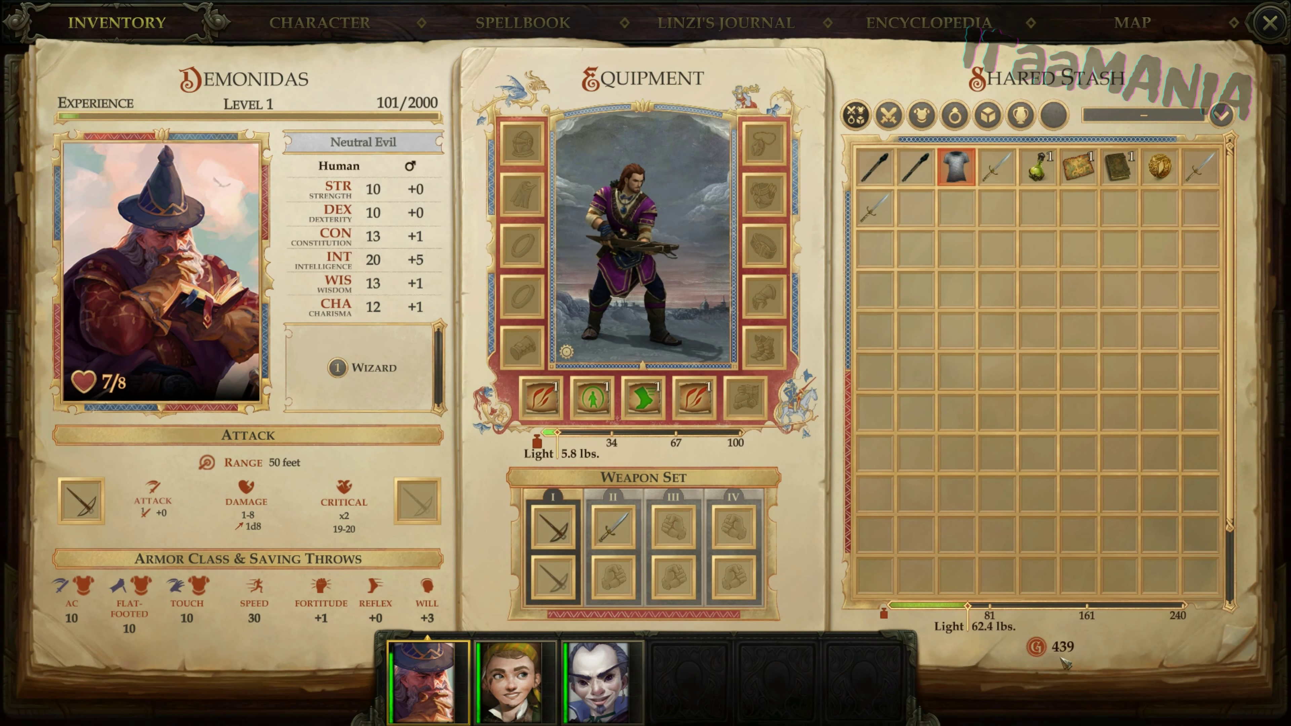
Step: Switch to Cheat Engine, run a next scan for 439 and add the matching address to the address list
key("alt+Tab")
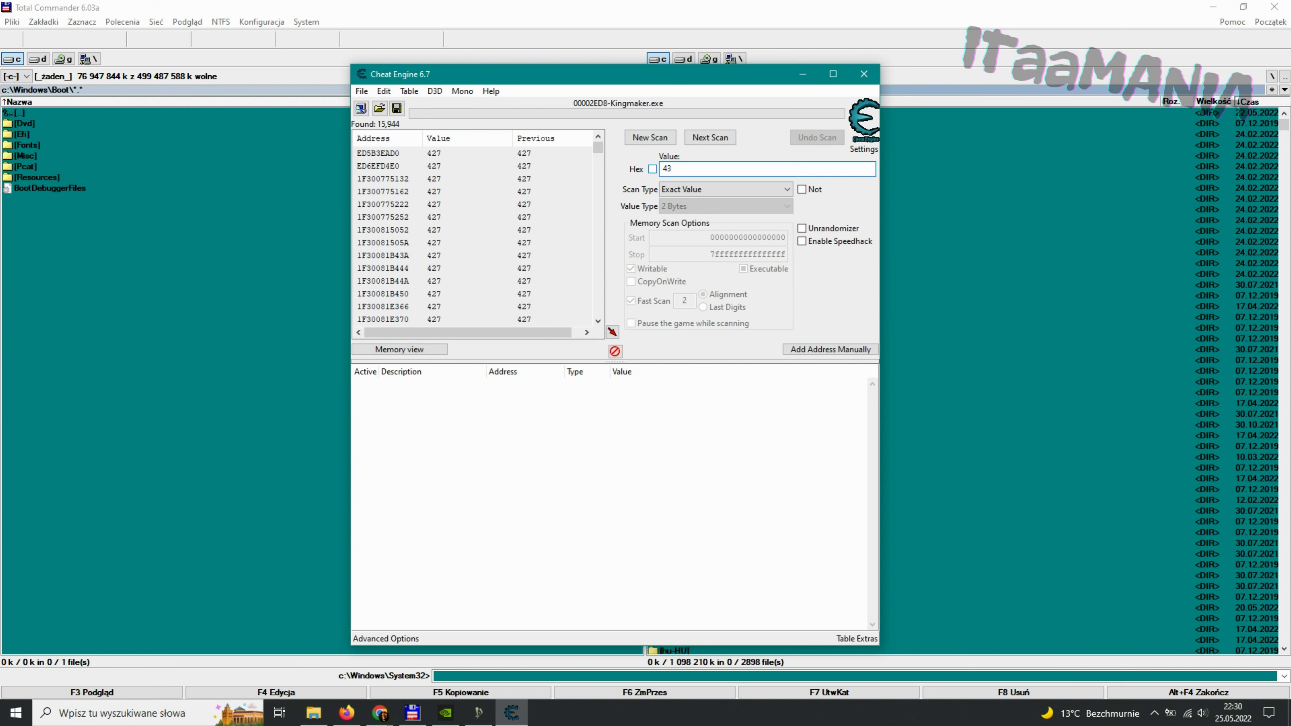
left_click(708, 138)
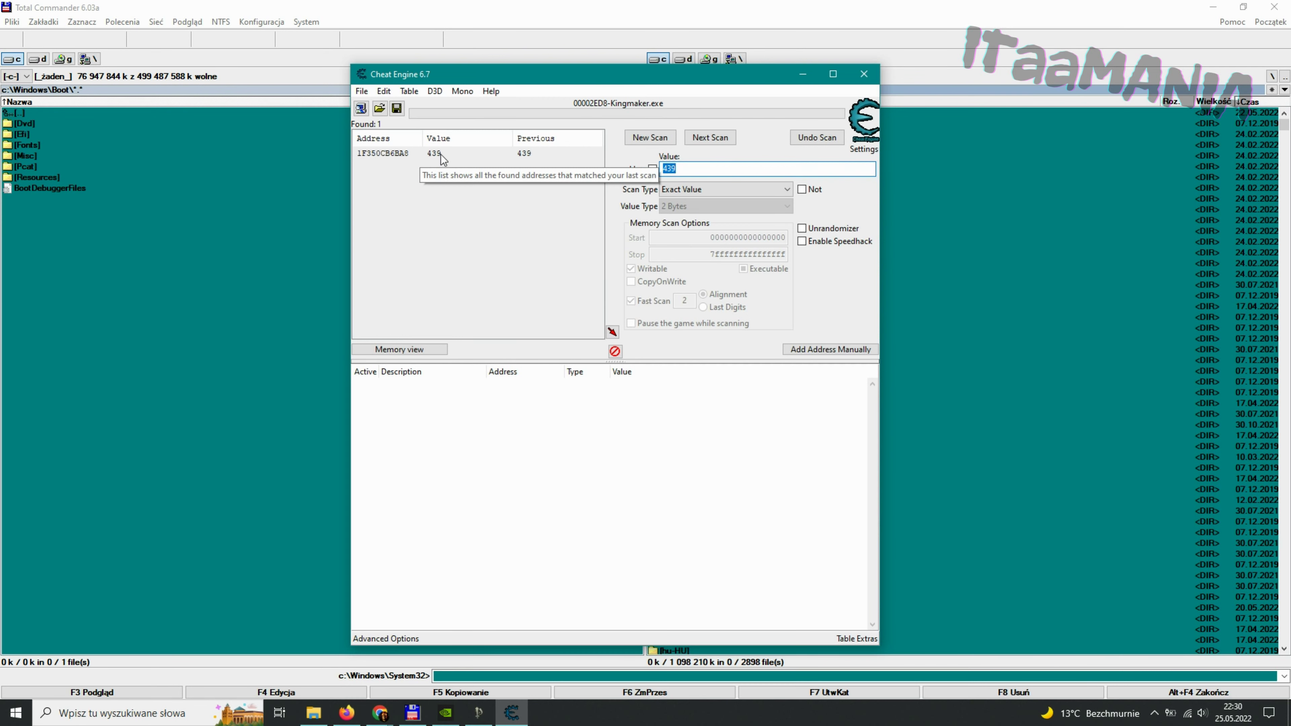
double_click(440, 155)
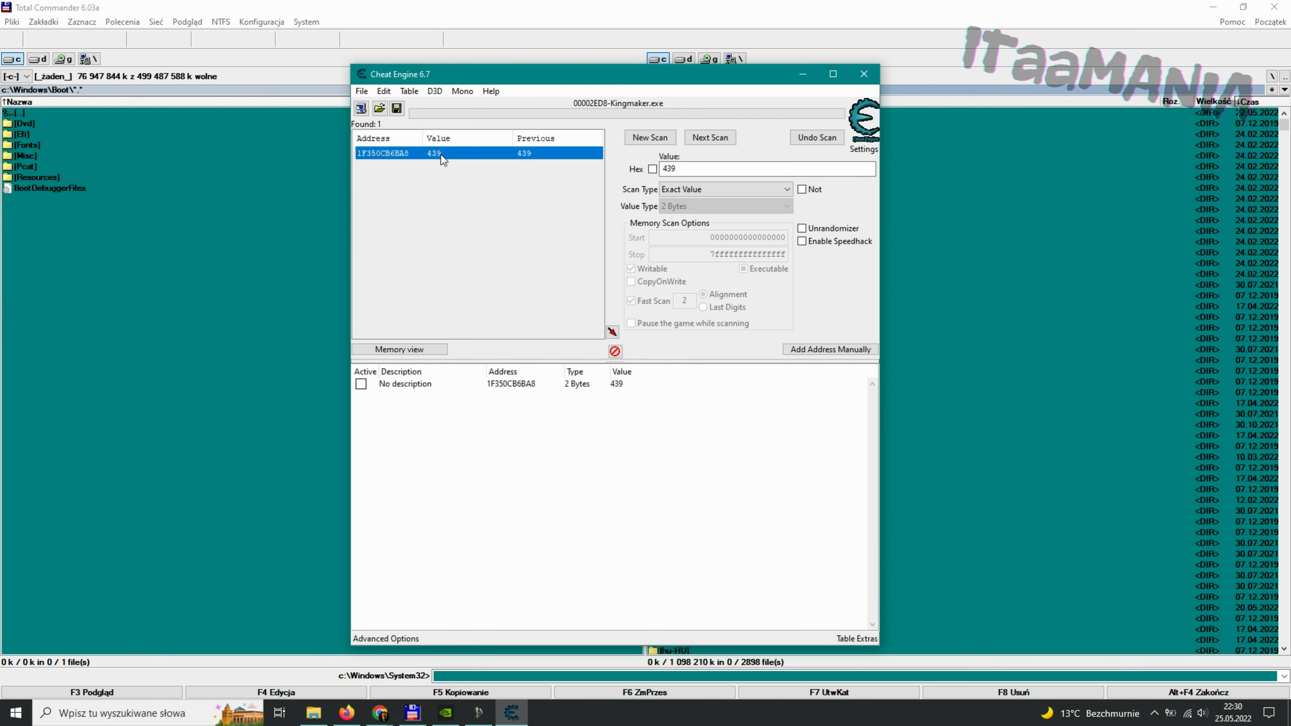
Step: Change the value of the listed gold address to 999999
double_click(622, 383)
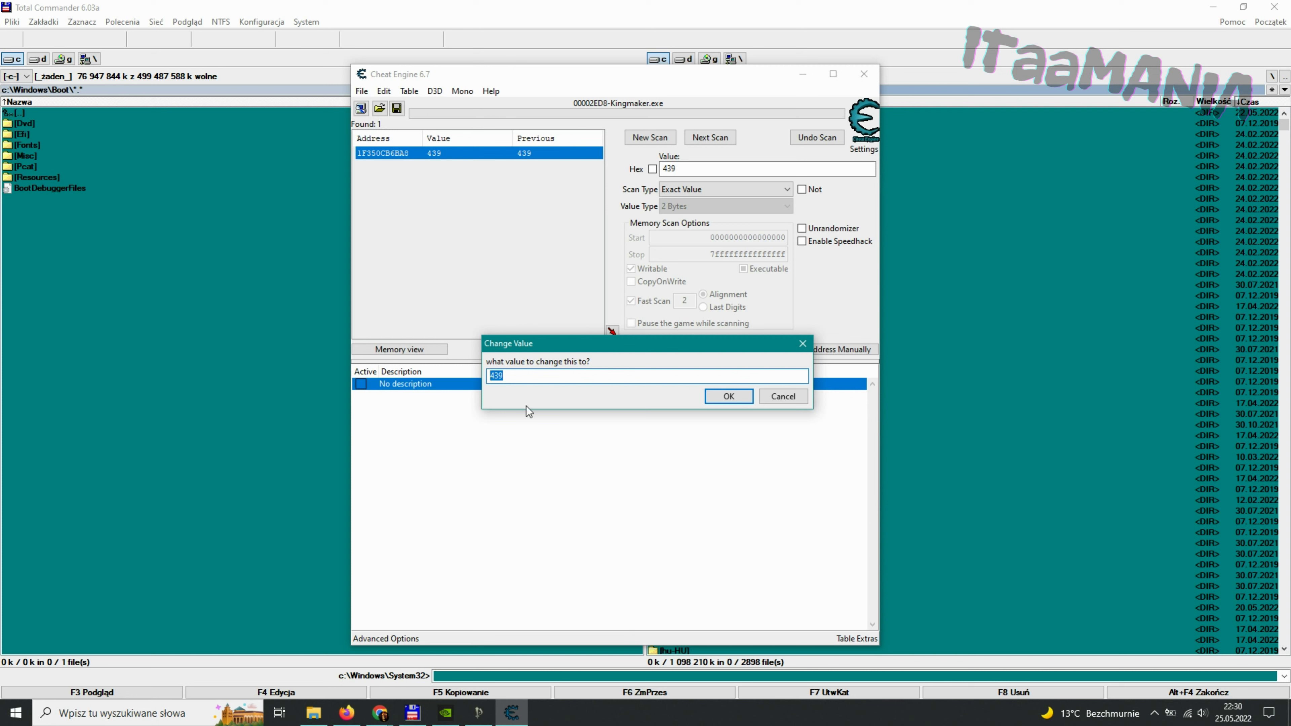
type("999999")
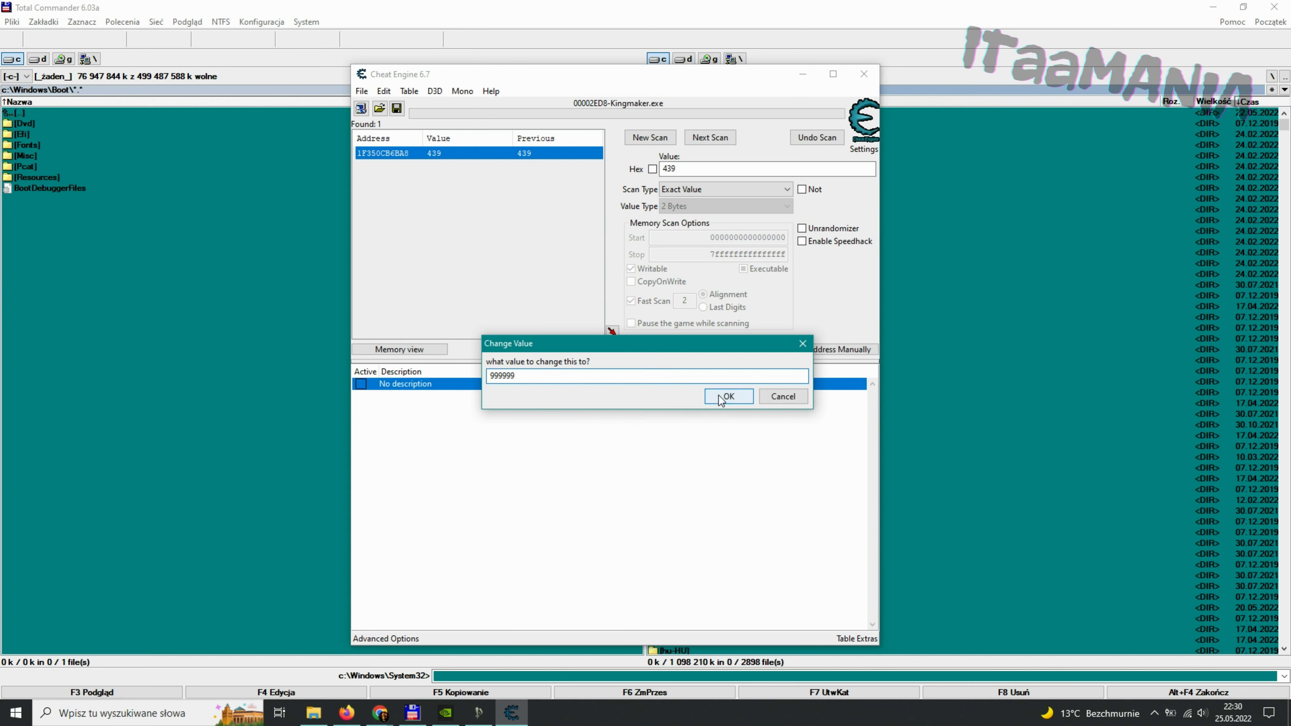
left_click(718, 395)
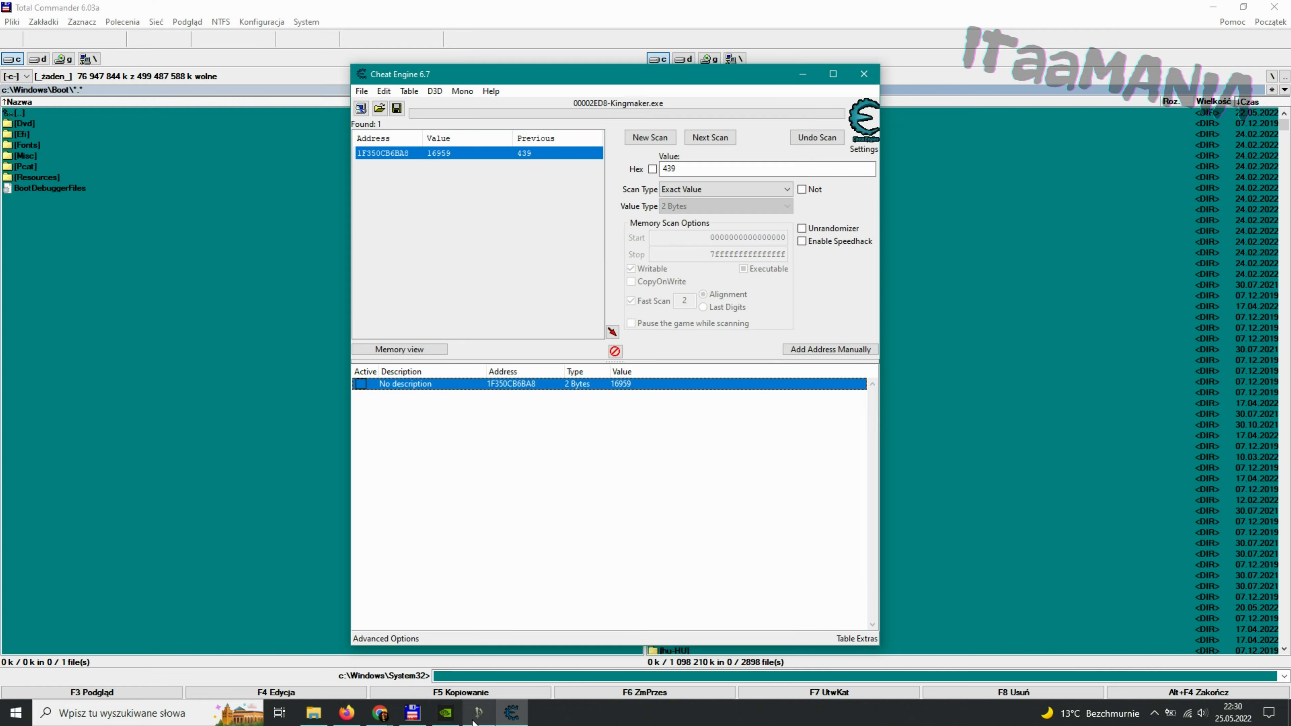
Step: Switch to the Kingmaker game and reopen the inventory to refresh and check the gold amount
left_click(478, 712)
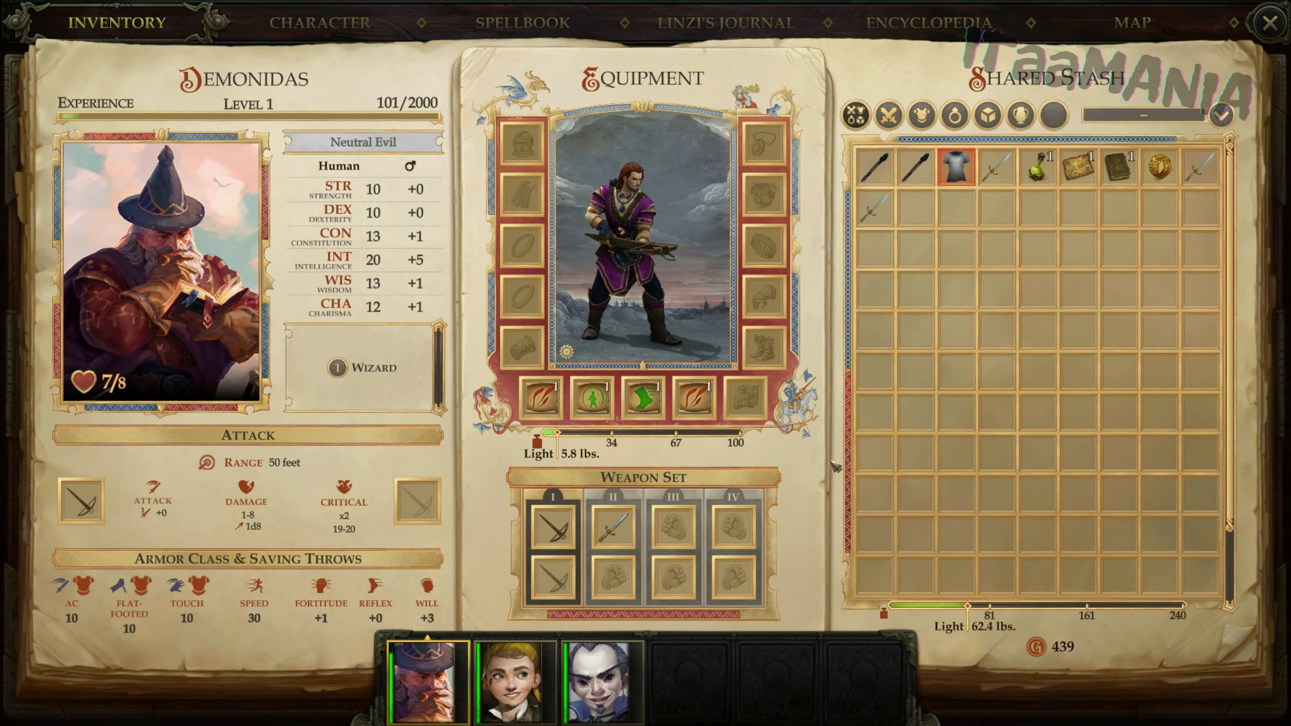
key("Escape")
key("i")
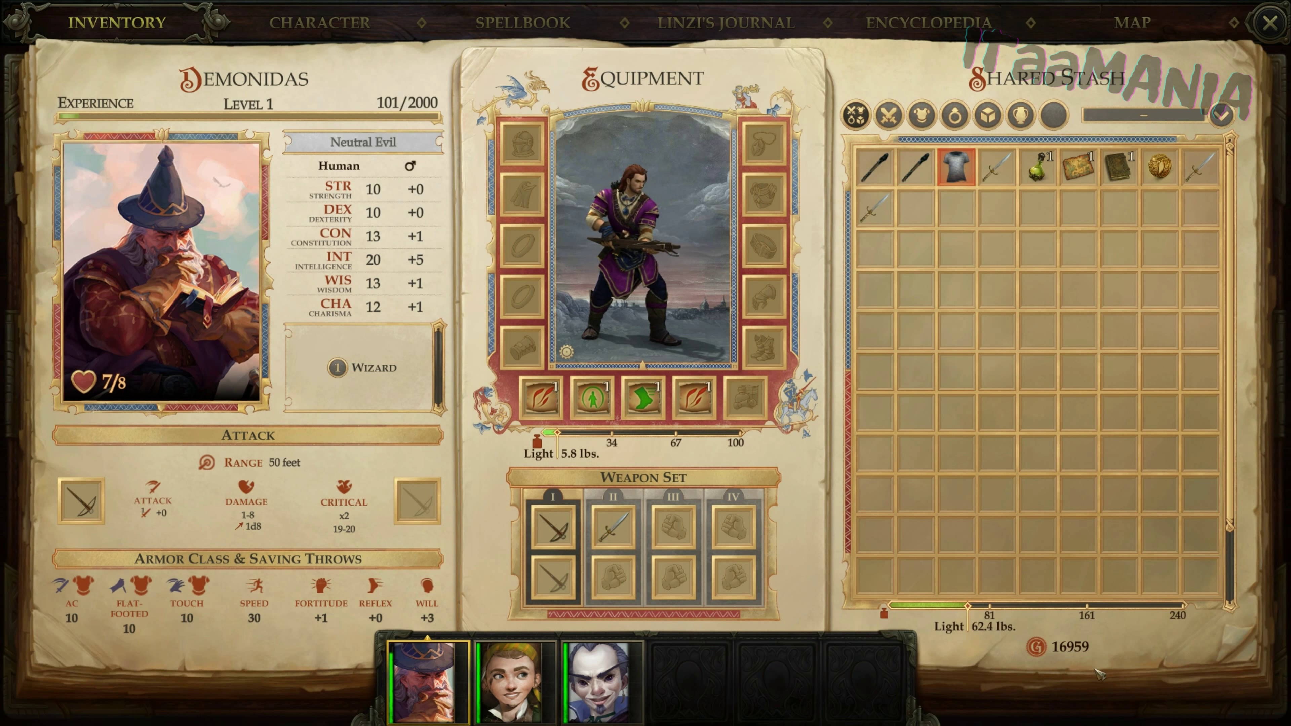
Step: Switch back to Cheat Engine and change the gold address value to 169599
key("alt+Tab")
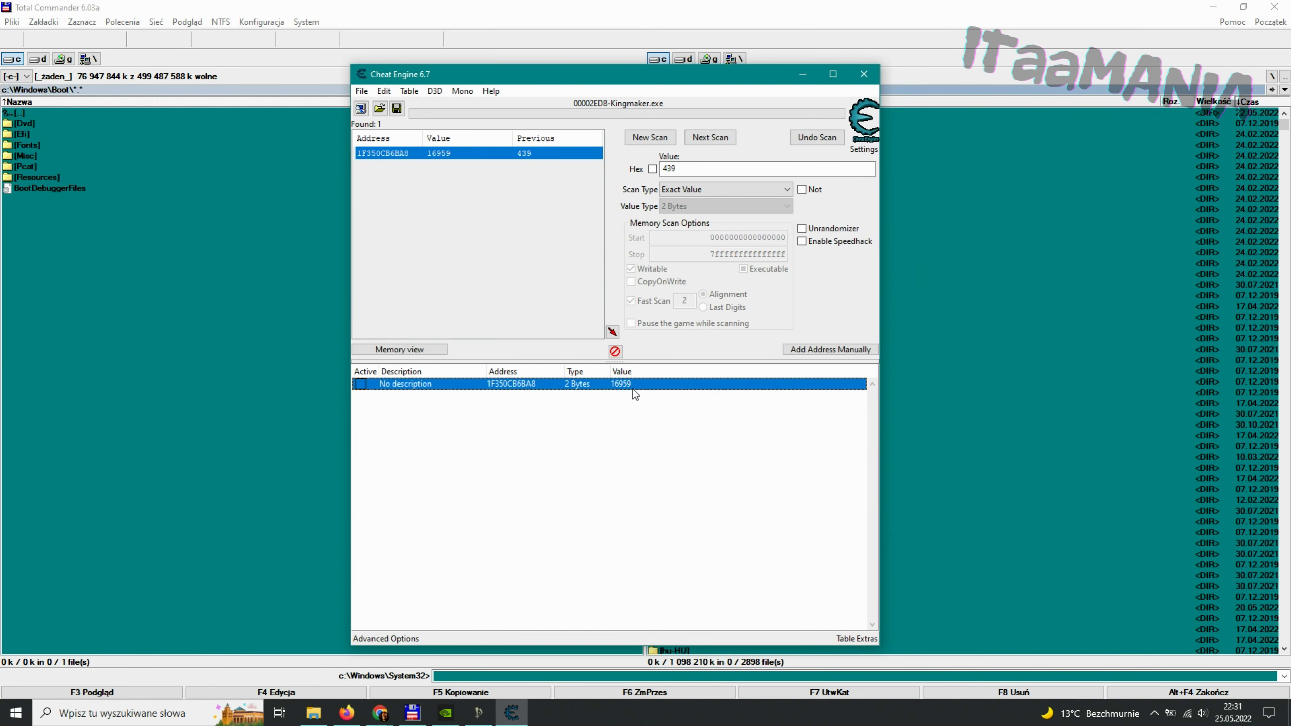
double_click(632, 388)
left_click(527, 375)
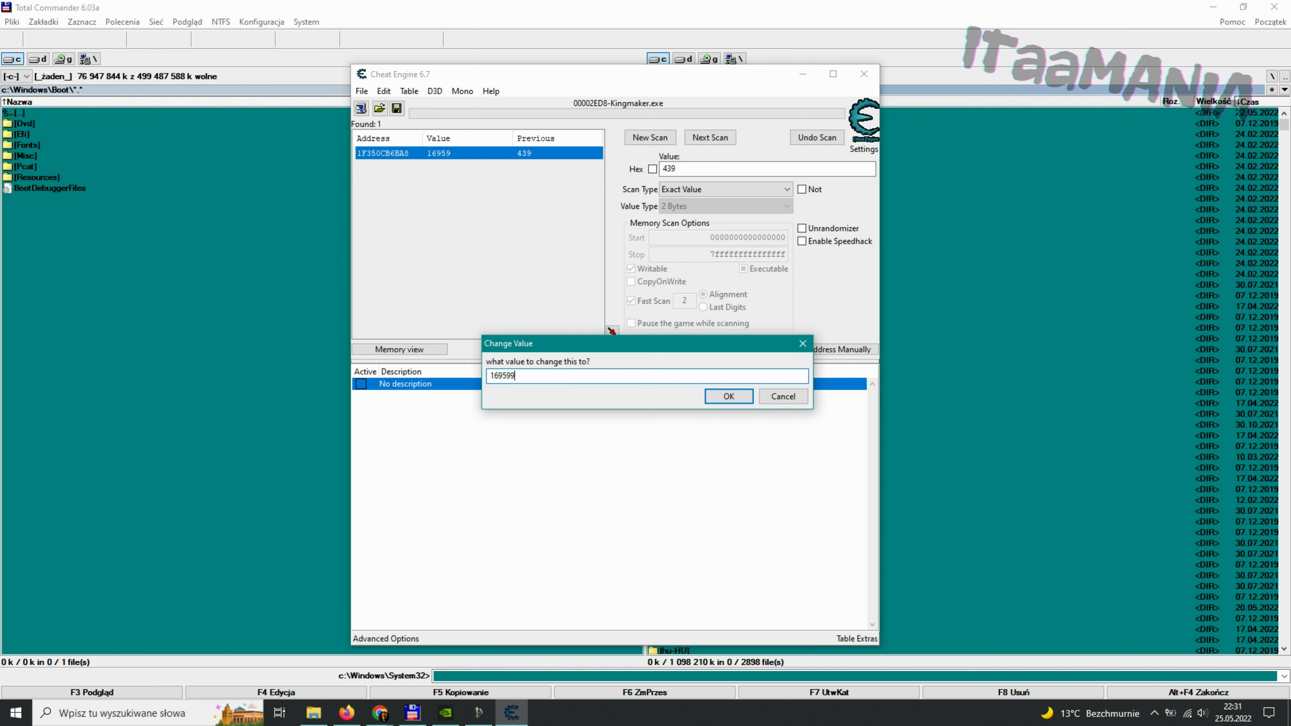
left_click(730, 399)
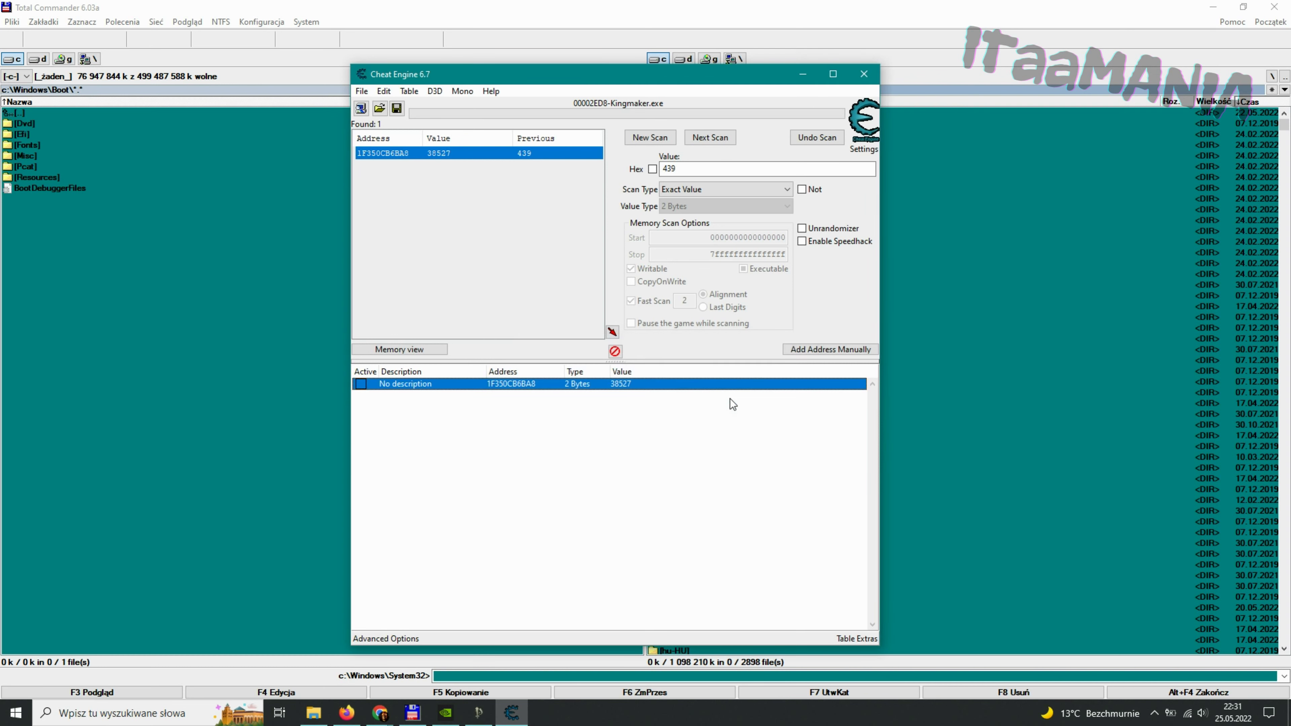
left_click(645, 420)
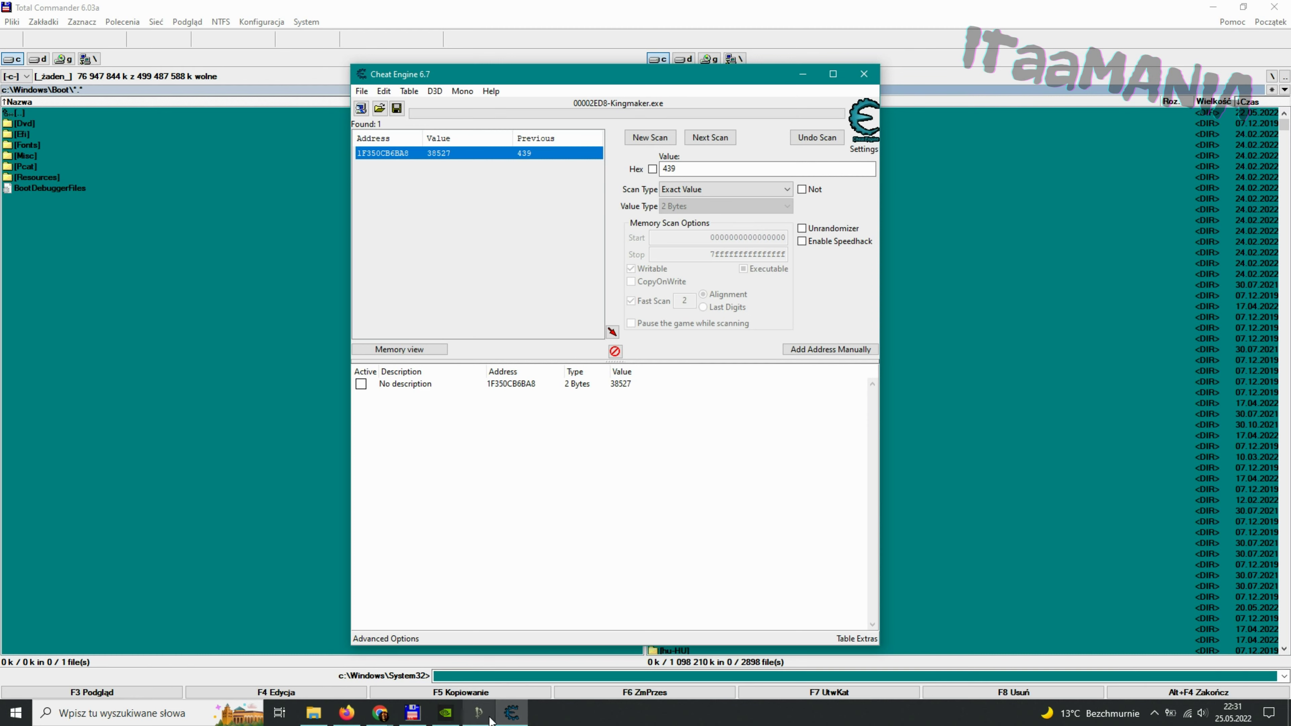
Step: Go back to the Kingmaker game, reopen the inventory to check the updated gold, and close it
left_click(511, 711)
key("i")
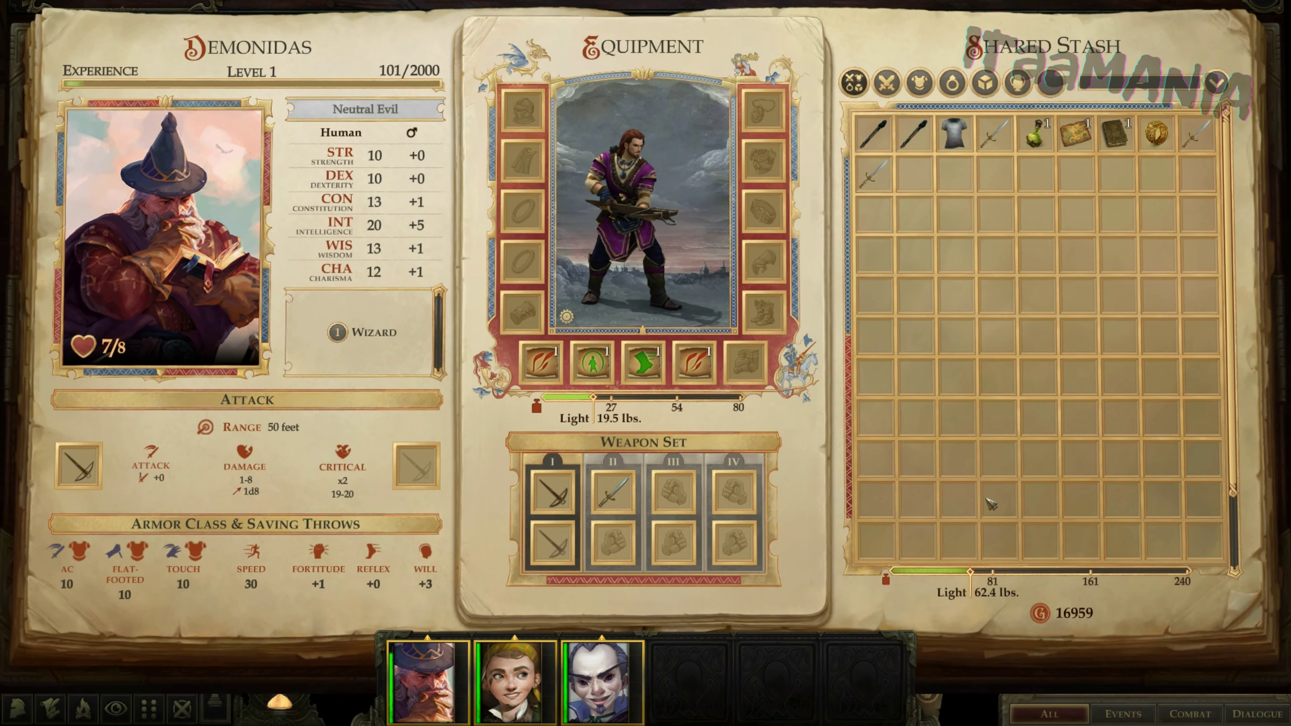
key("i")
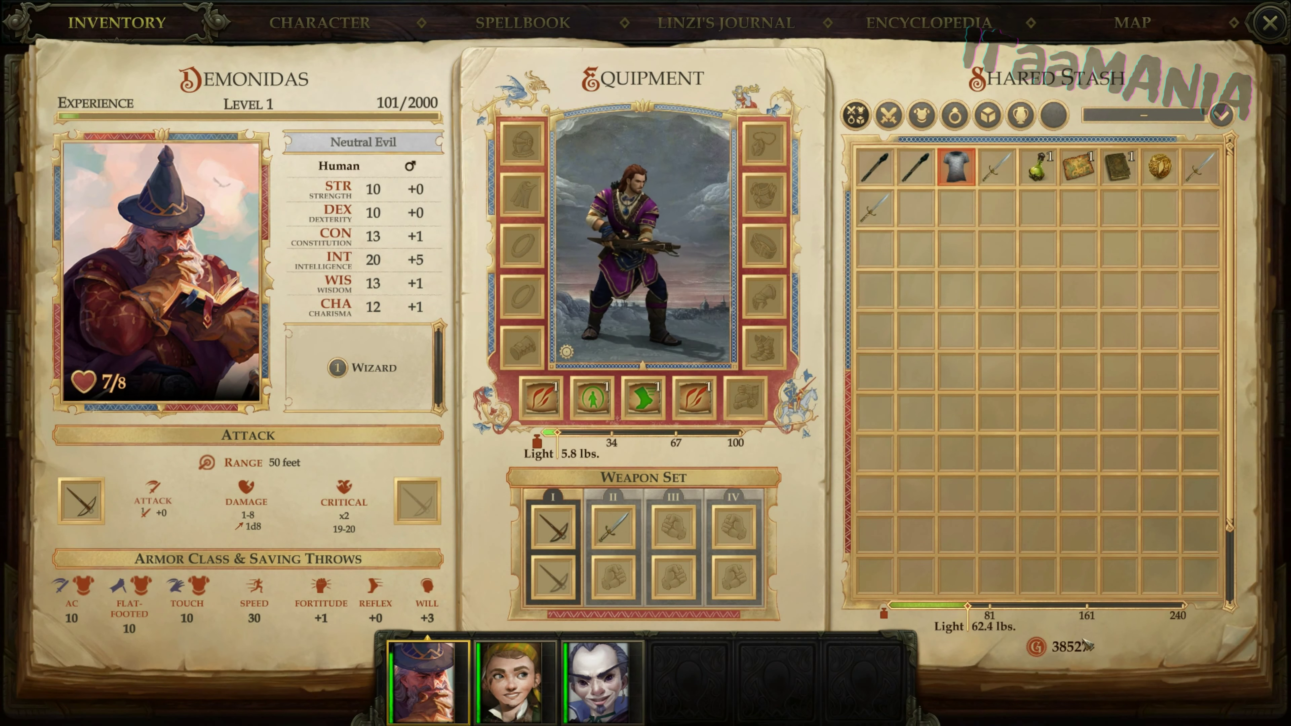
key("i")
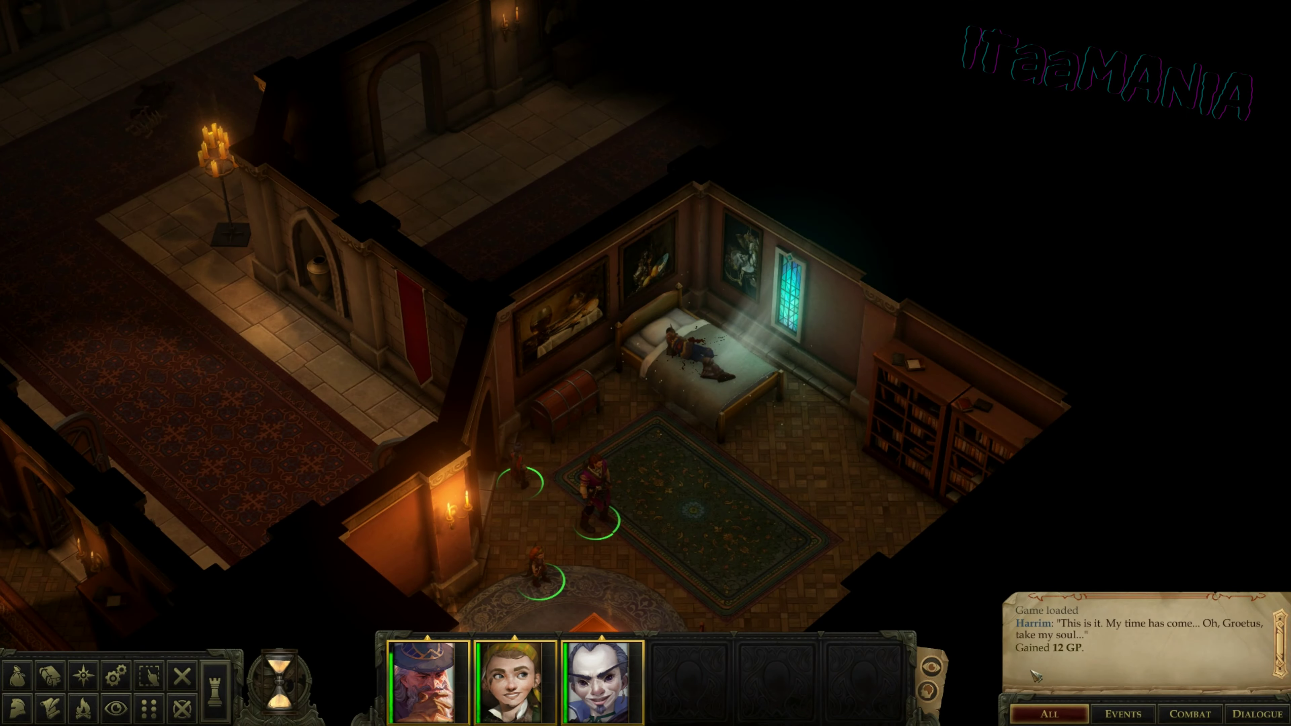
Step: Switch to Cheat Engine and change the gold address value to 385279
key("alt+Tab")
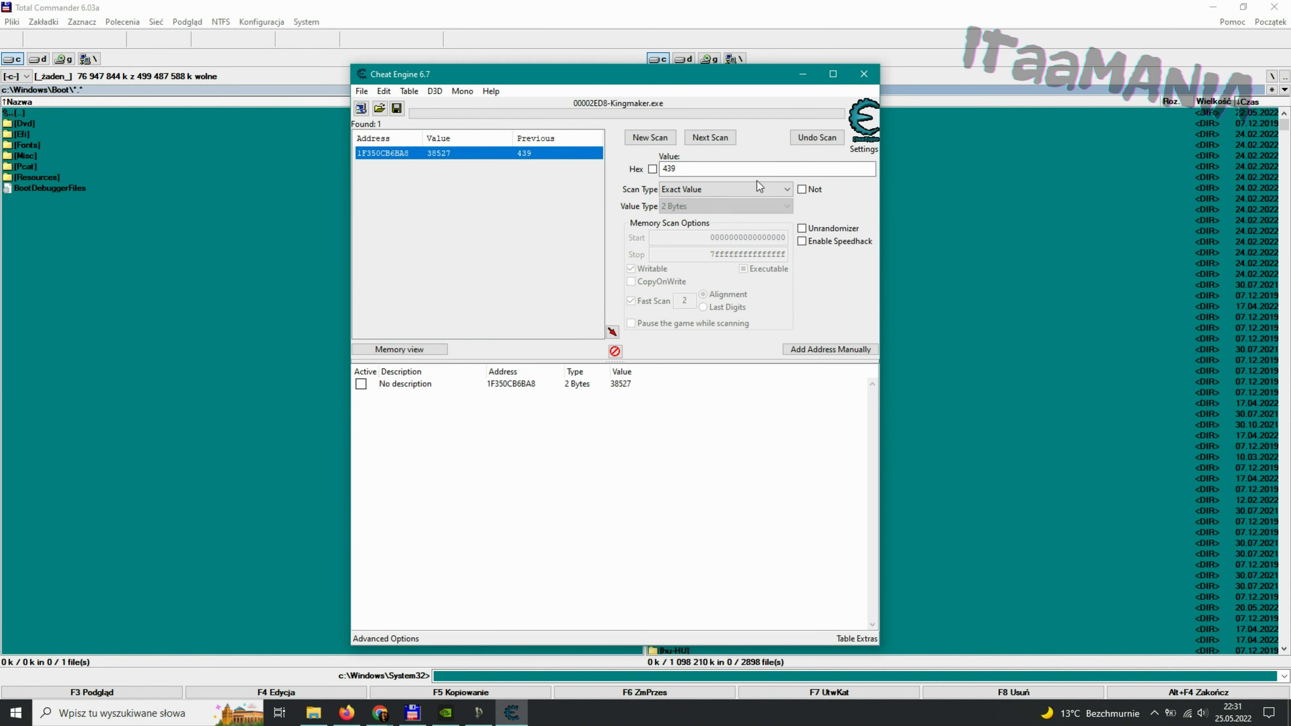
double_click(628, 382)
left_click(582, 376)
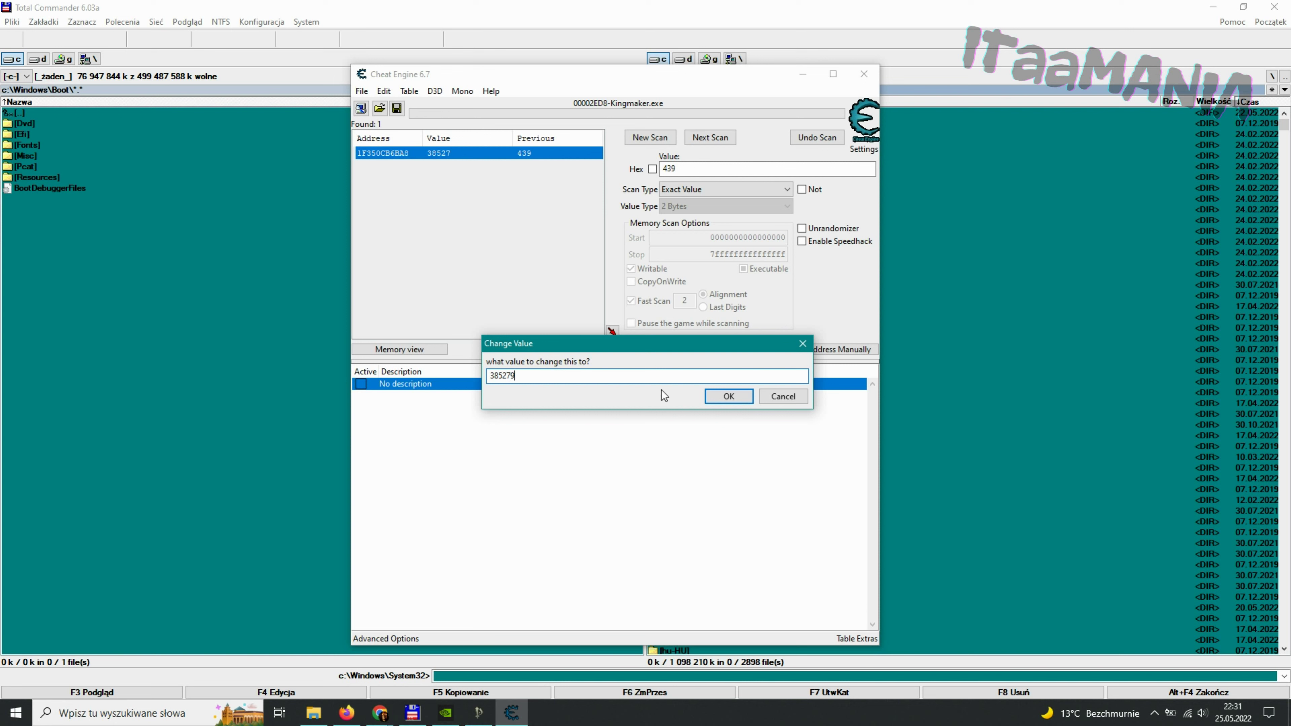
left_click(714, 400)
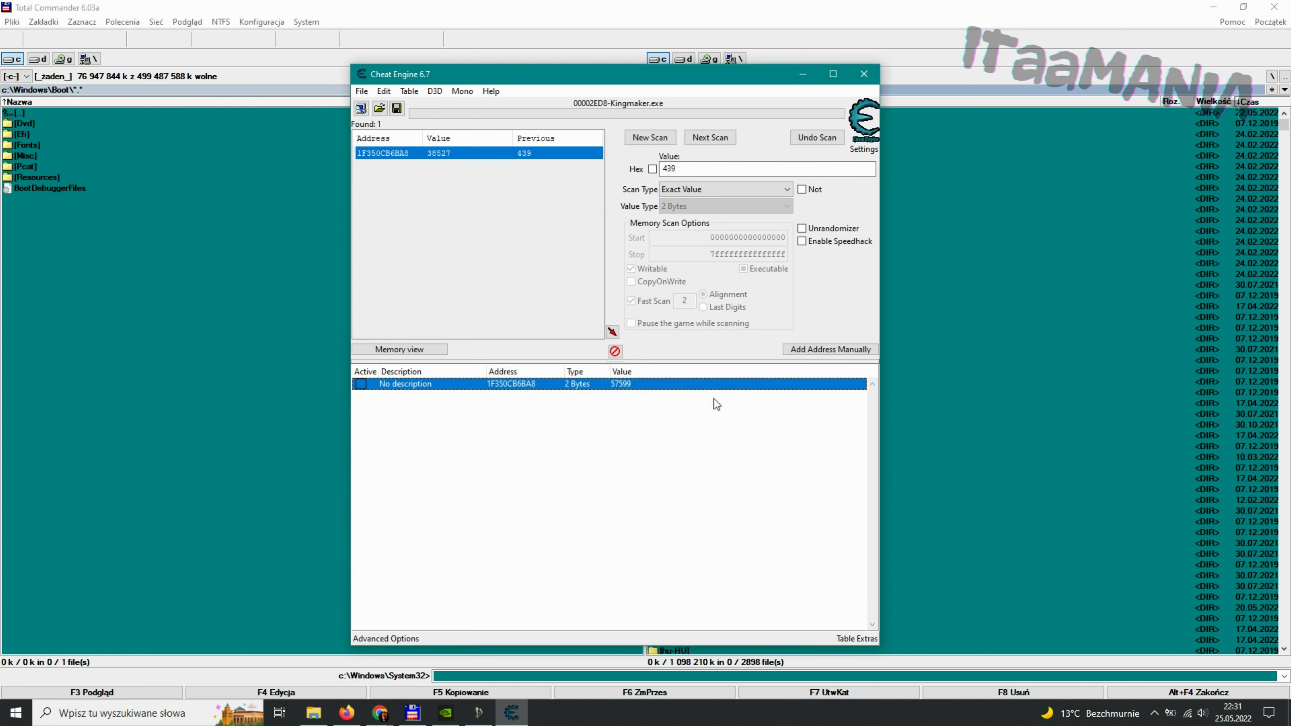
Step: Change the gold address value in the address list to 575999
left_click(627, 427)
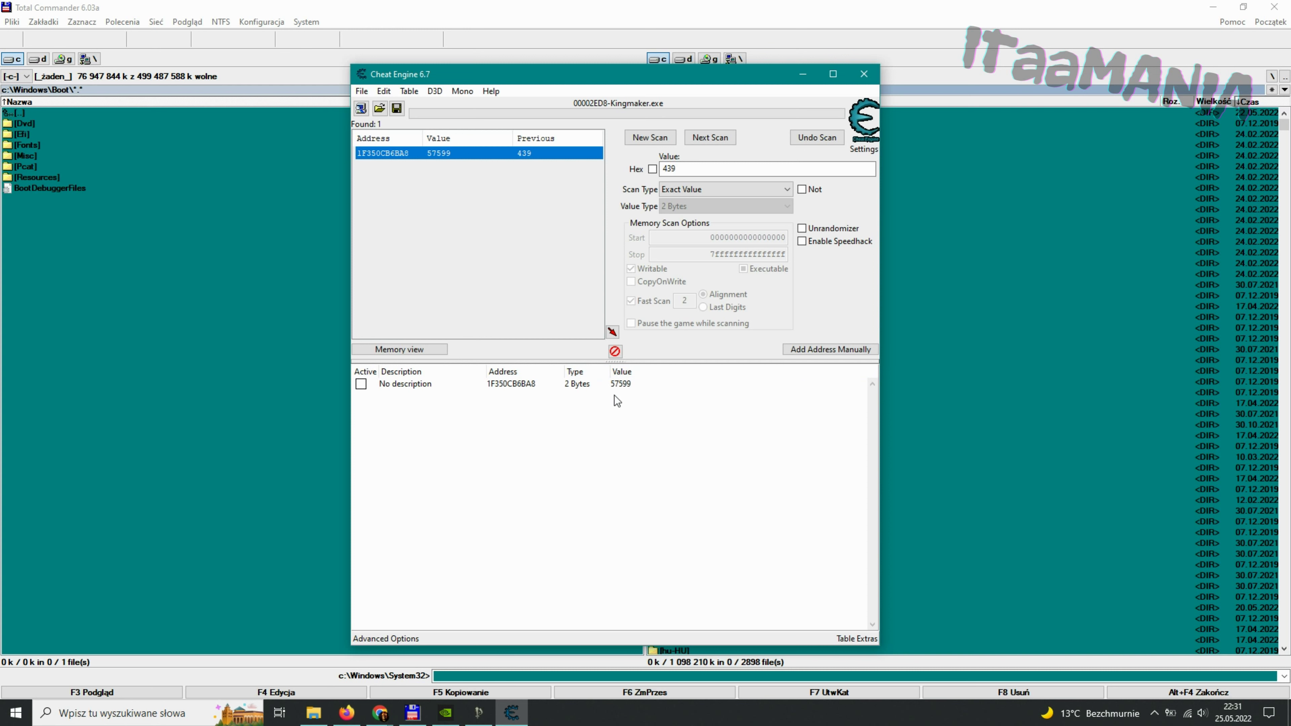
double_click(635, 385)
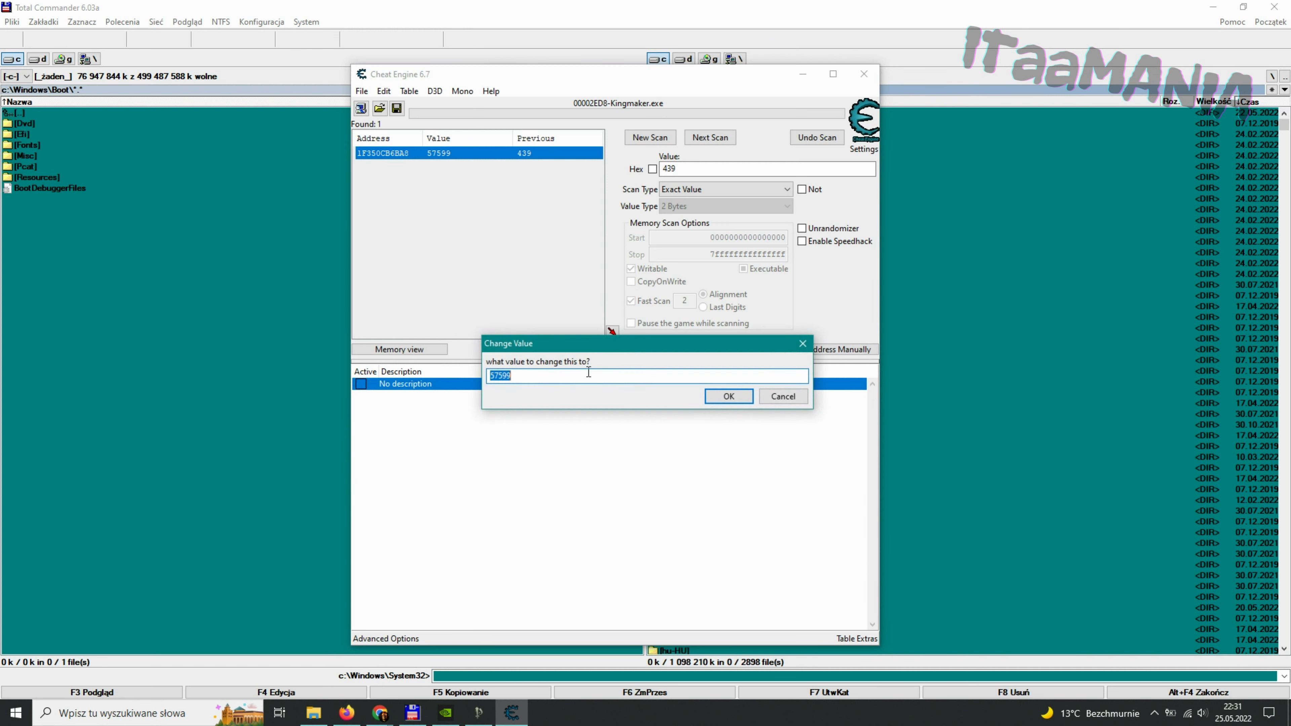
left_click(551, 374)
type("9")
key("Return")
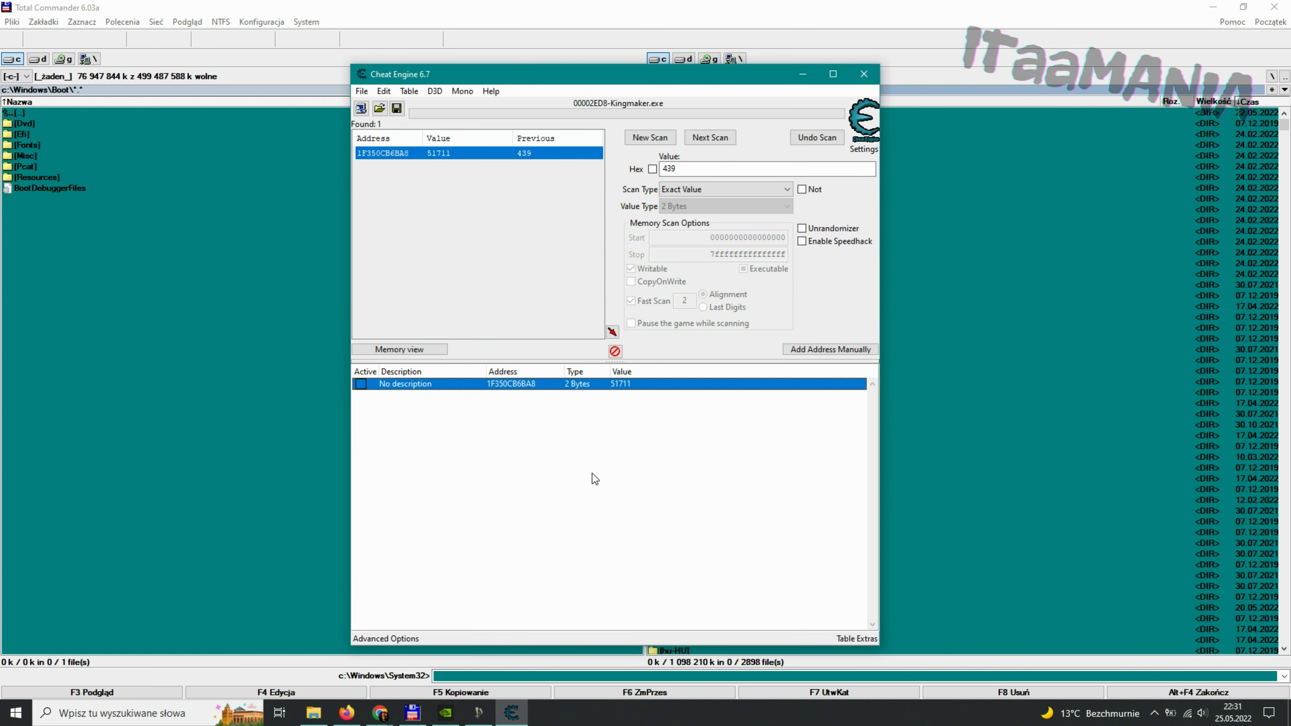
Step: Switch to the Kingmaker game and open the inventory to check the gold and the main character's experience points
mouse_move(478, 717)
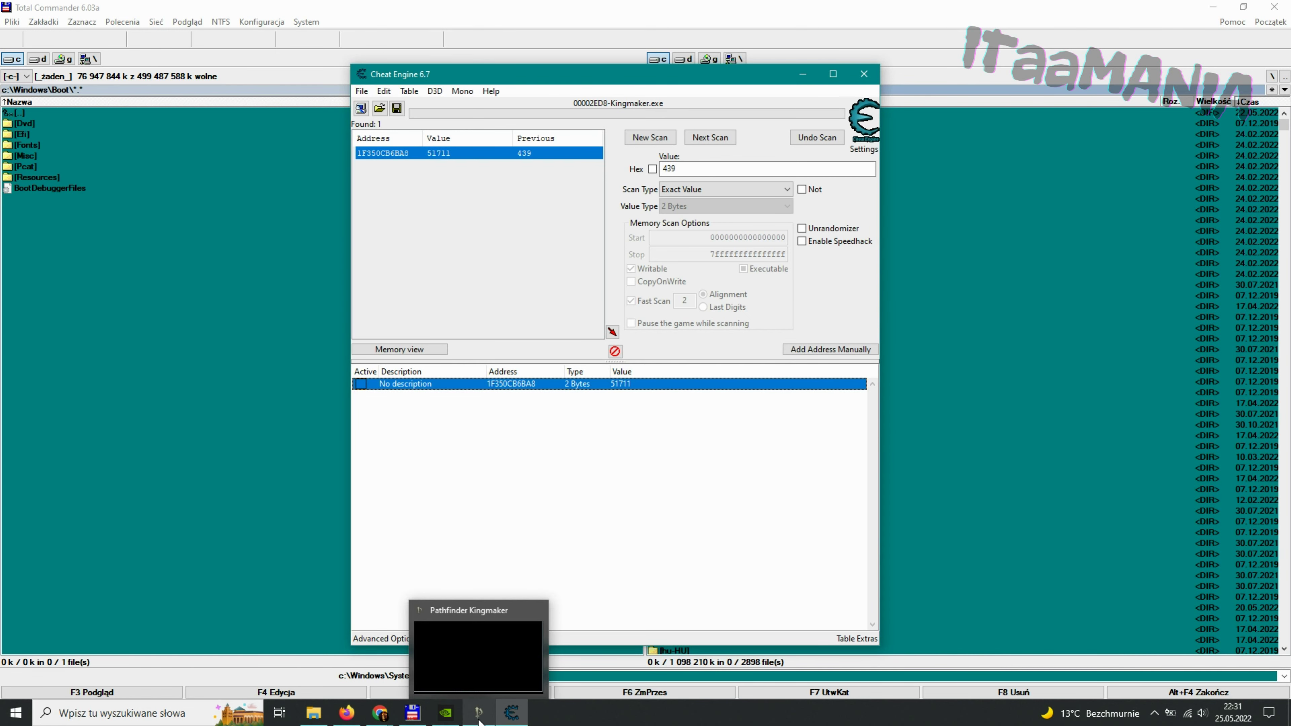
left_click(479, 713)
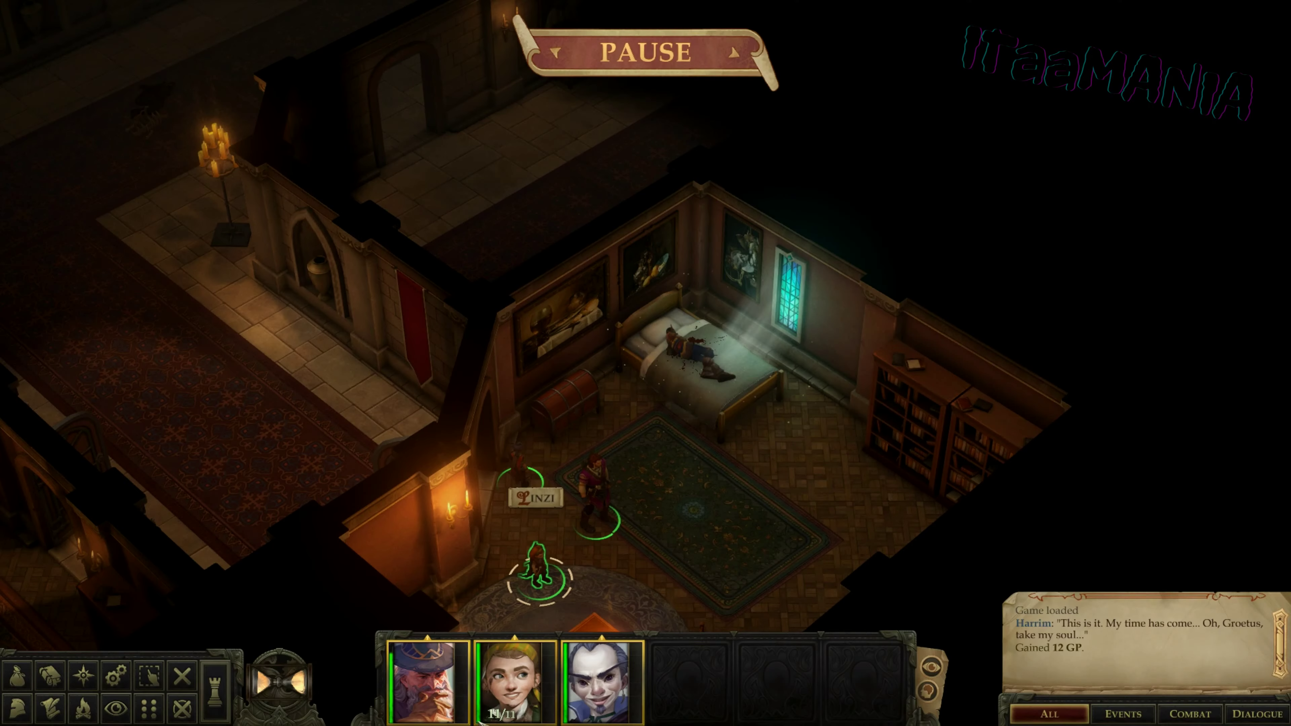
key("i")
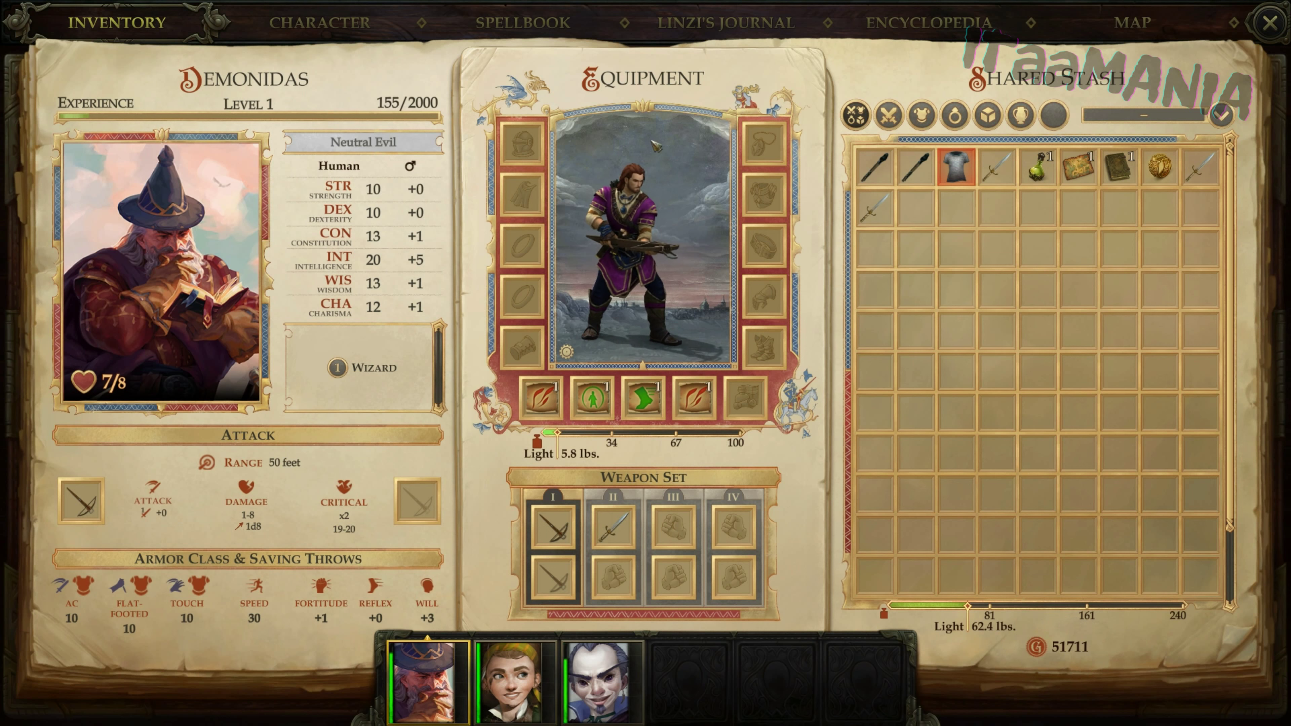
mouse_move(399, 140)
mouse_move(398, 116)
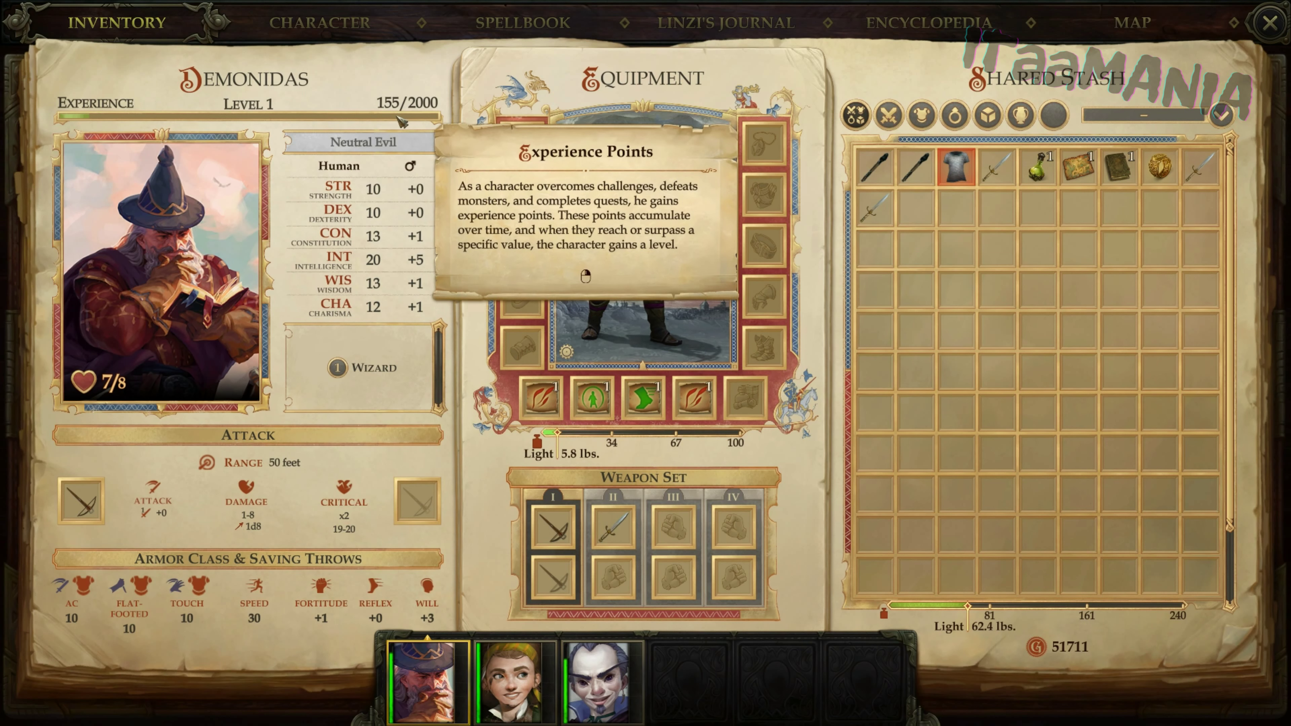
Step: Switch to Cheat Engine and start a new exact-value scan for the experience value 155
key("alt+Tab")
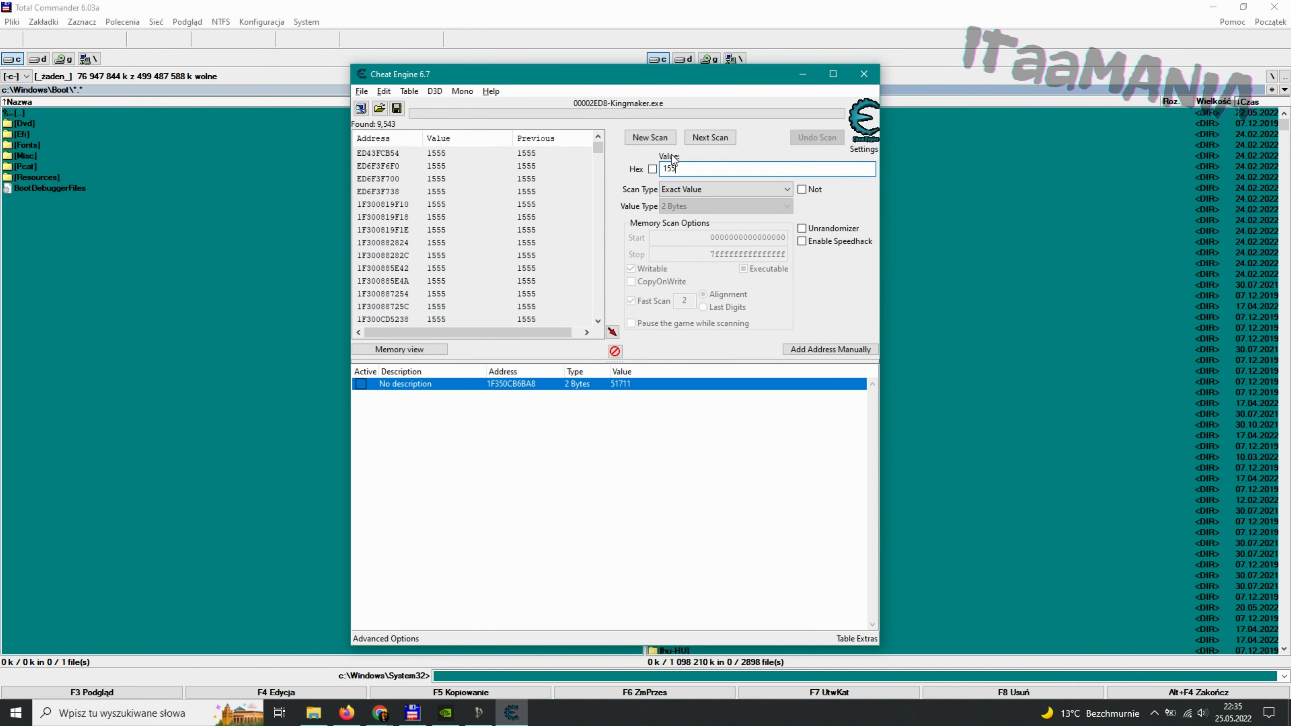
left_click(660, 142)
left_click(659, 142)
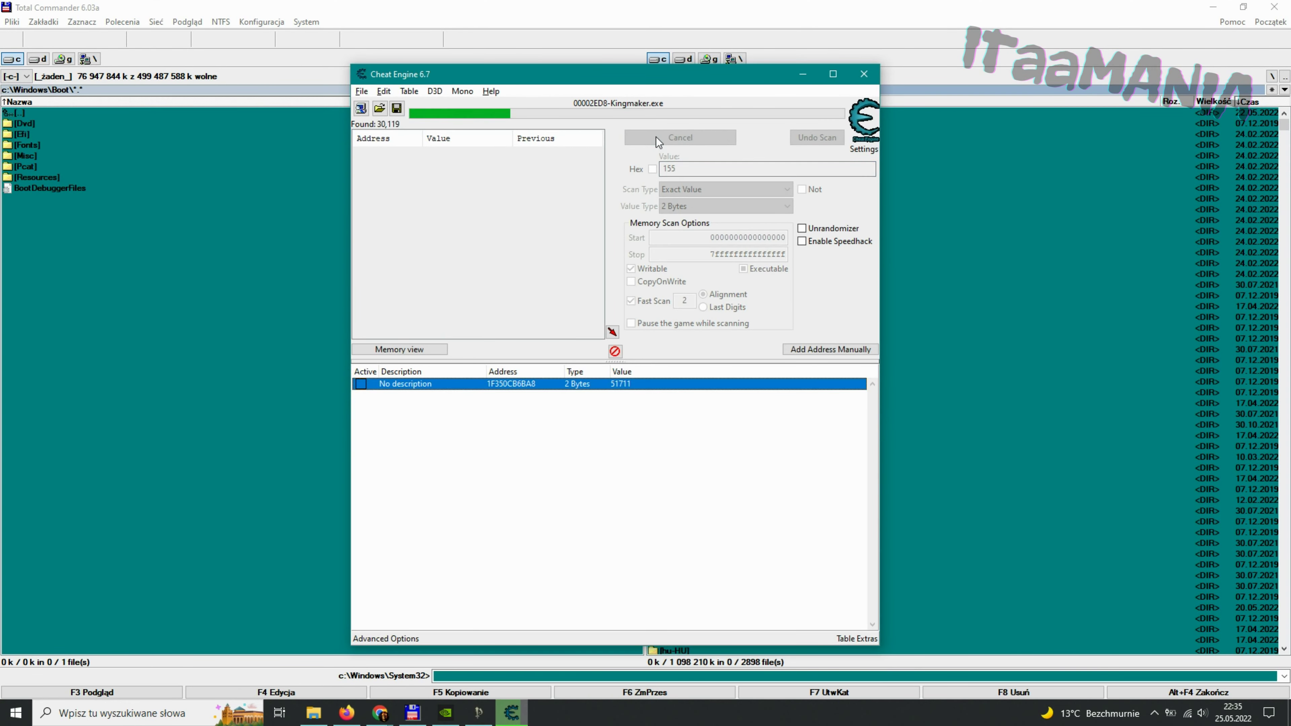
Step: Return to the Kingmaker game, lead the party along the corridor to open the arched door, and skip the cutscene
left_click(478, 714)
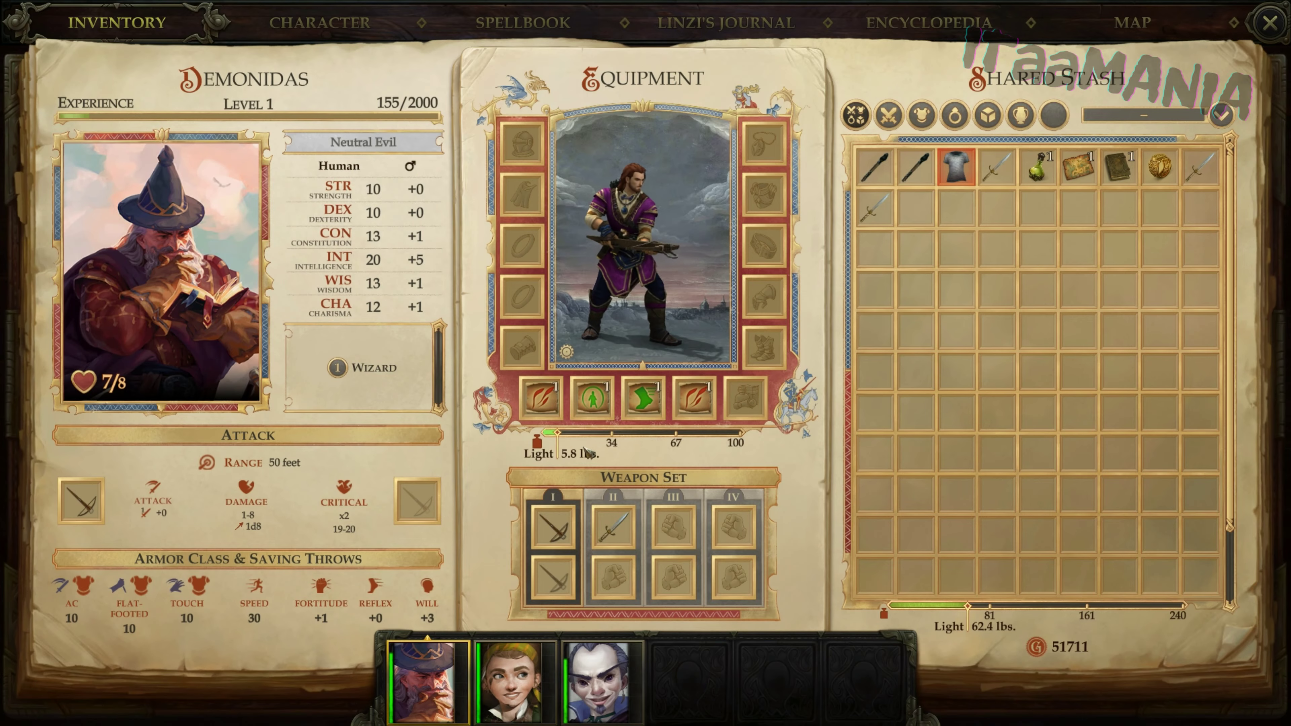
key("Escape")
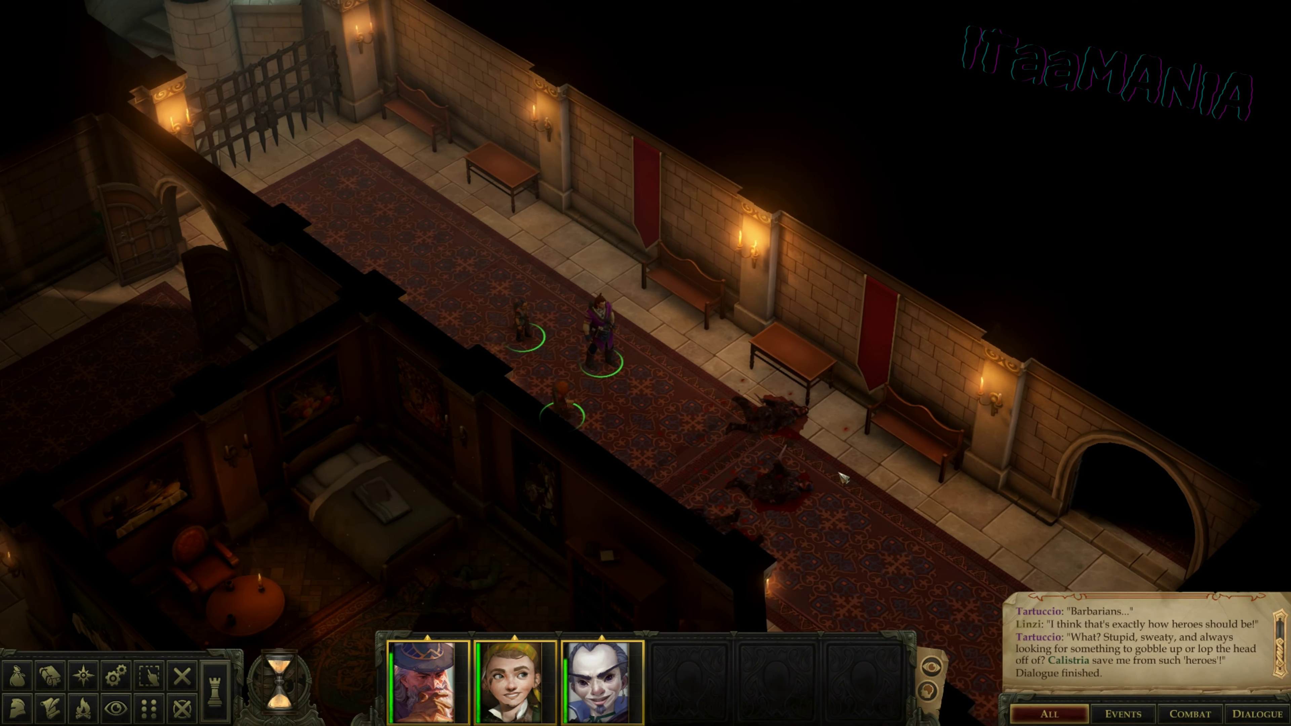
left_click(864, 524)
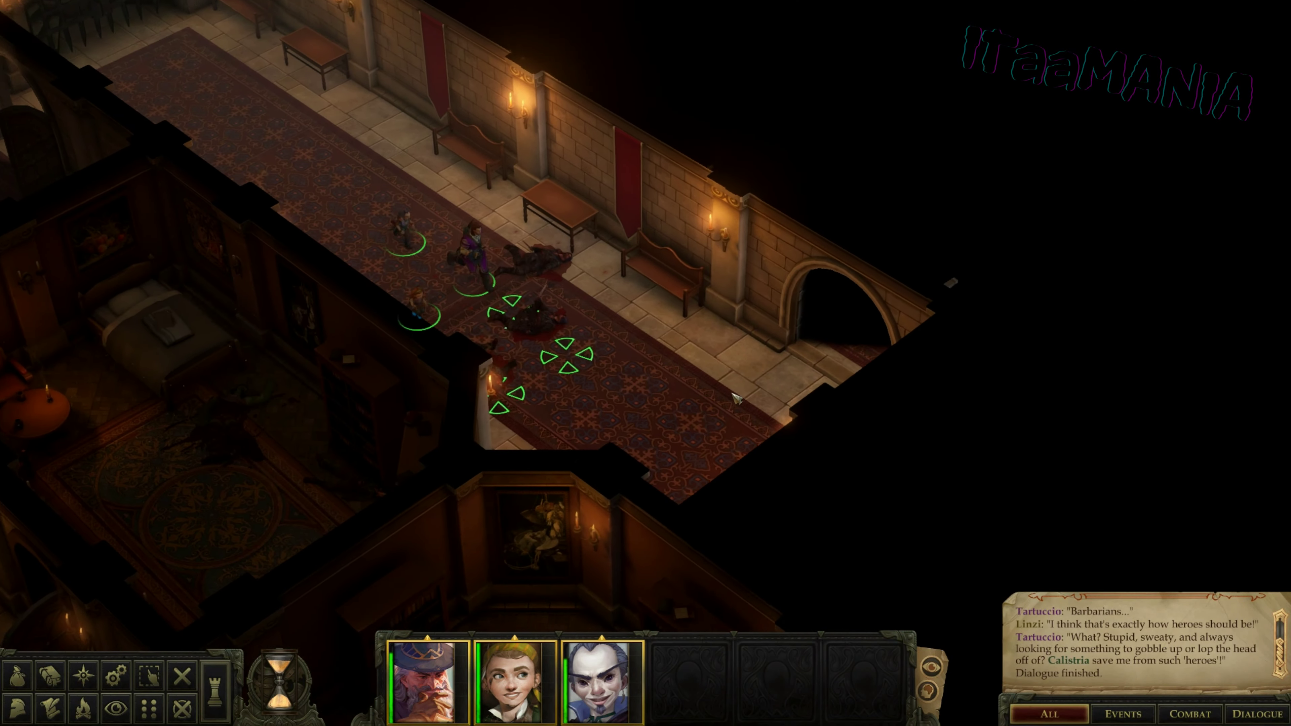
left_click(732, 391)
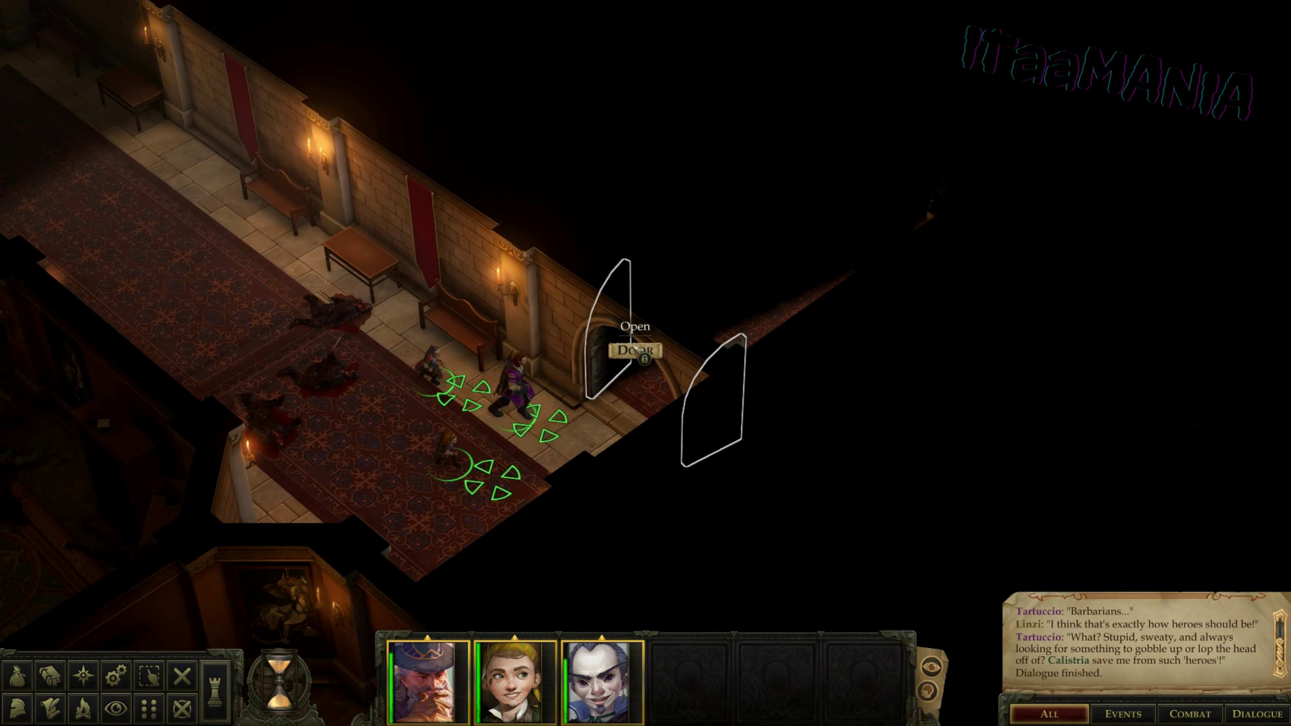
left_click(629, 350)
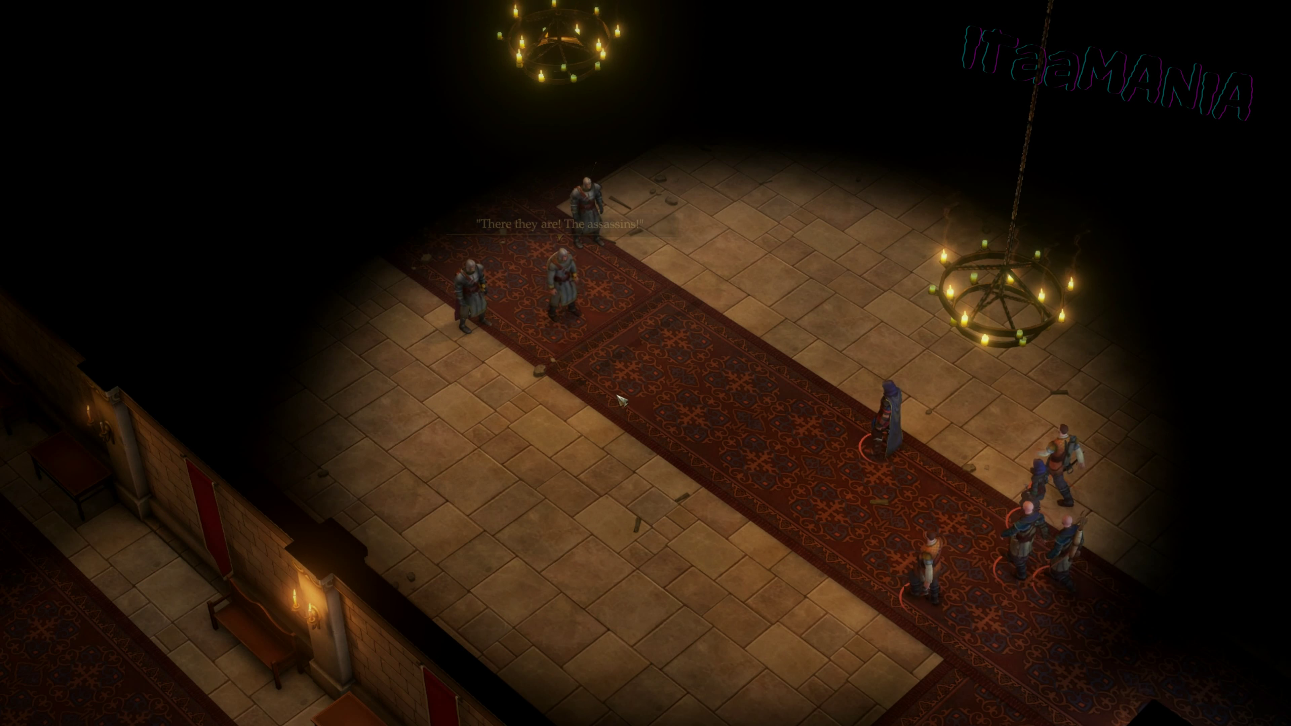
key("Escape")
key("Escape")
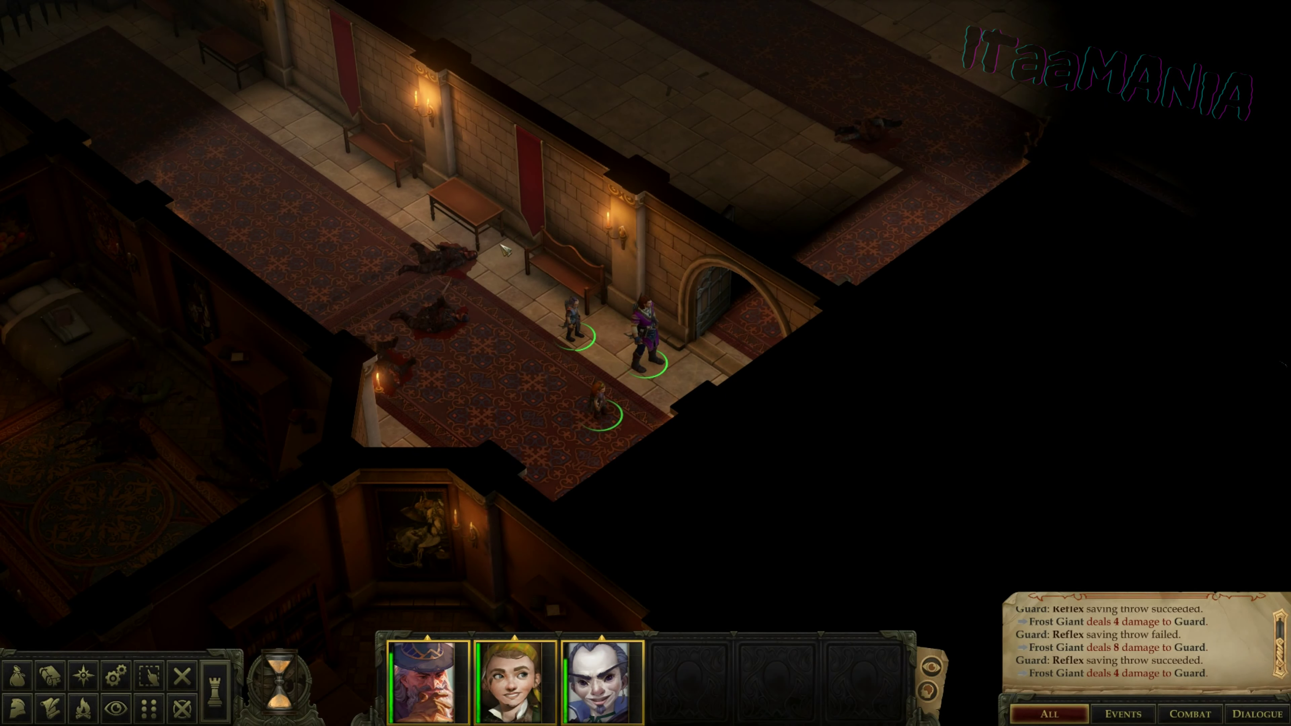
Step: Open the inventory and check the main character's level and experience points
left_click_drag(525, 251, 726, 458)
key("i")
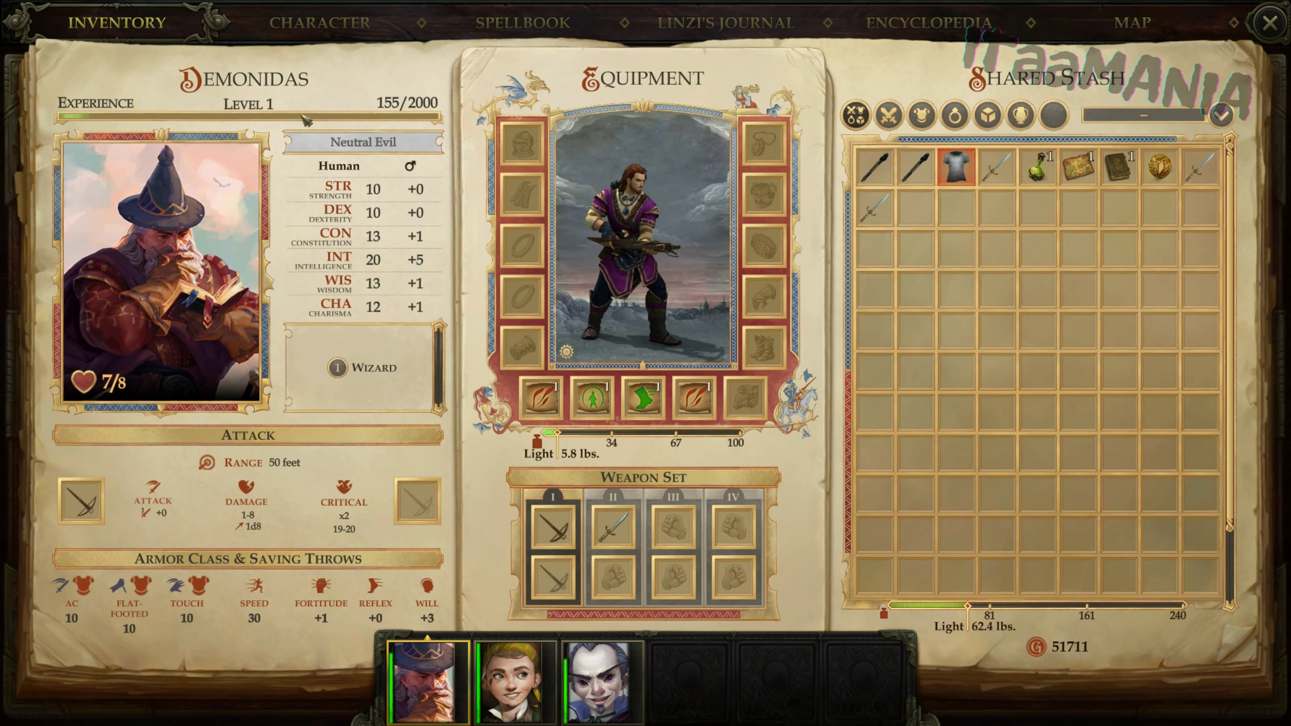
mouse_move(262, 115)
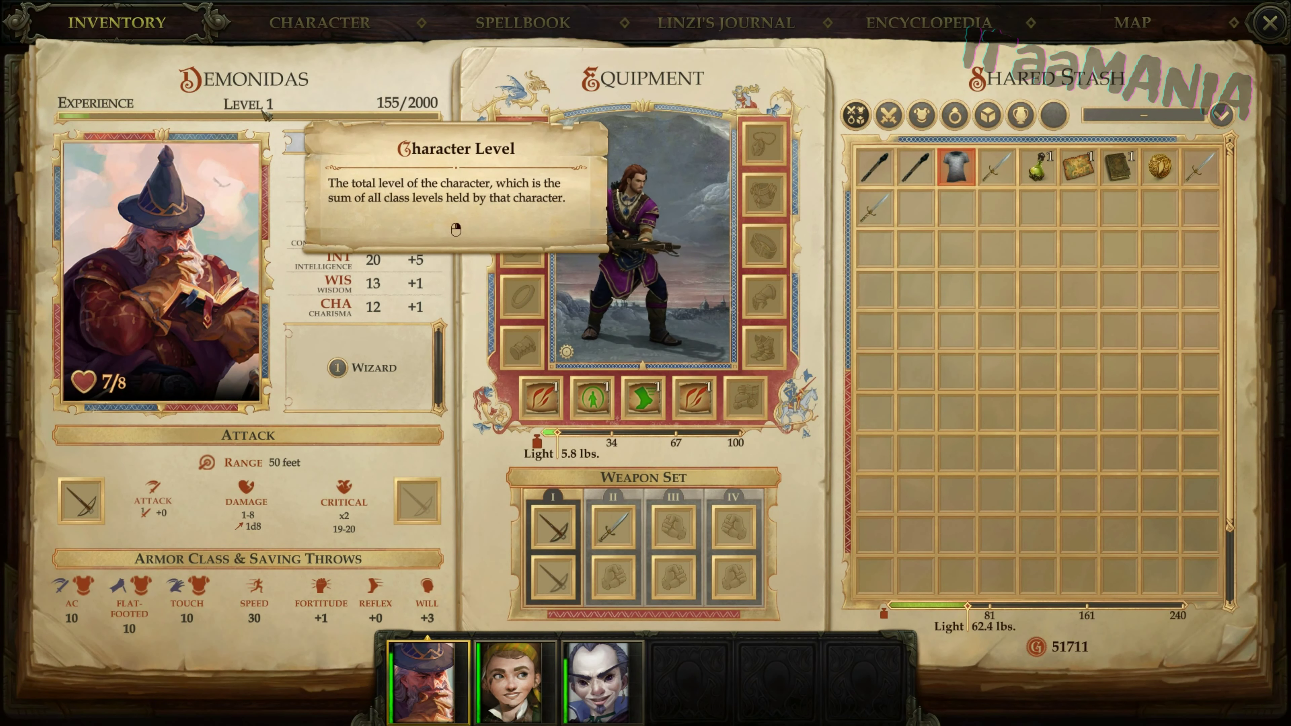
mouse_move(390, 114)
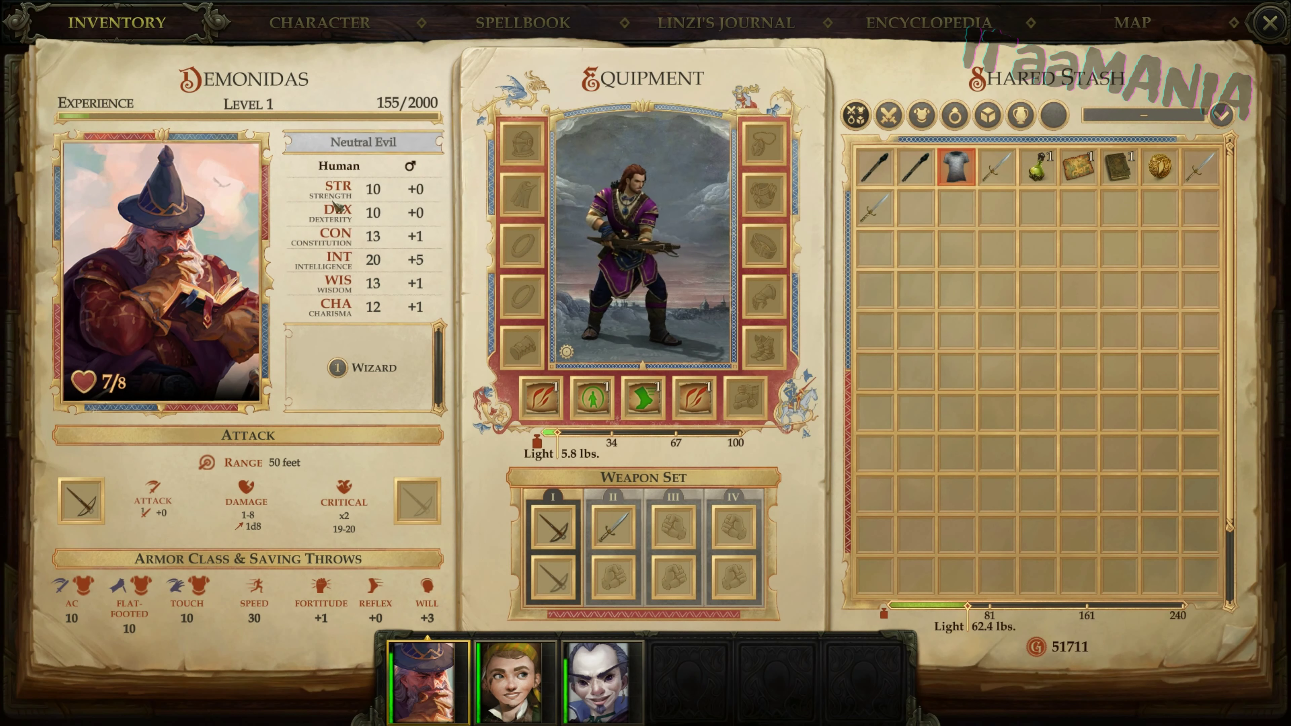
Step: Switch back to Cheat Engine and redo the experience search as a fresh exact-value scan for 155
key("alt+Tab")
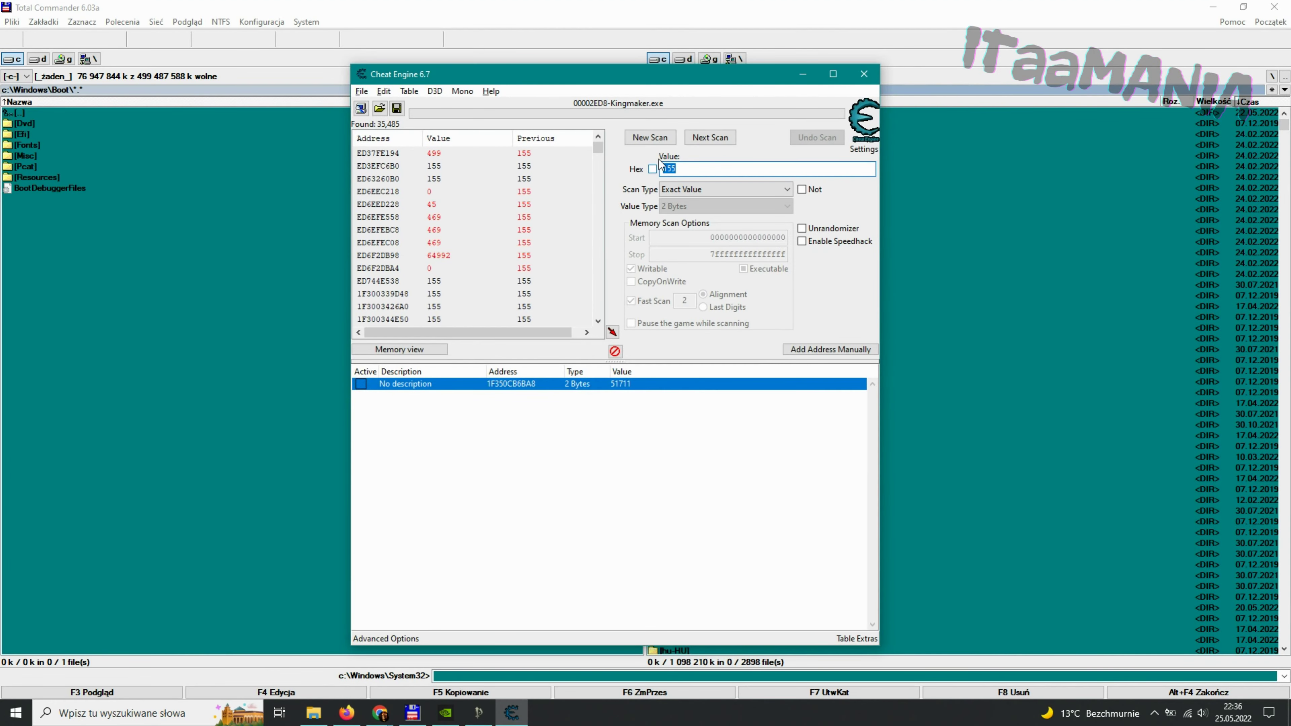
left_click(651, 138)
left_click(650, 138)
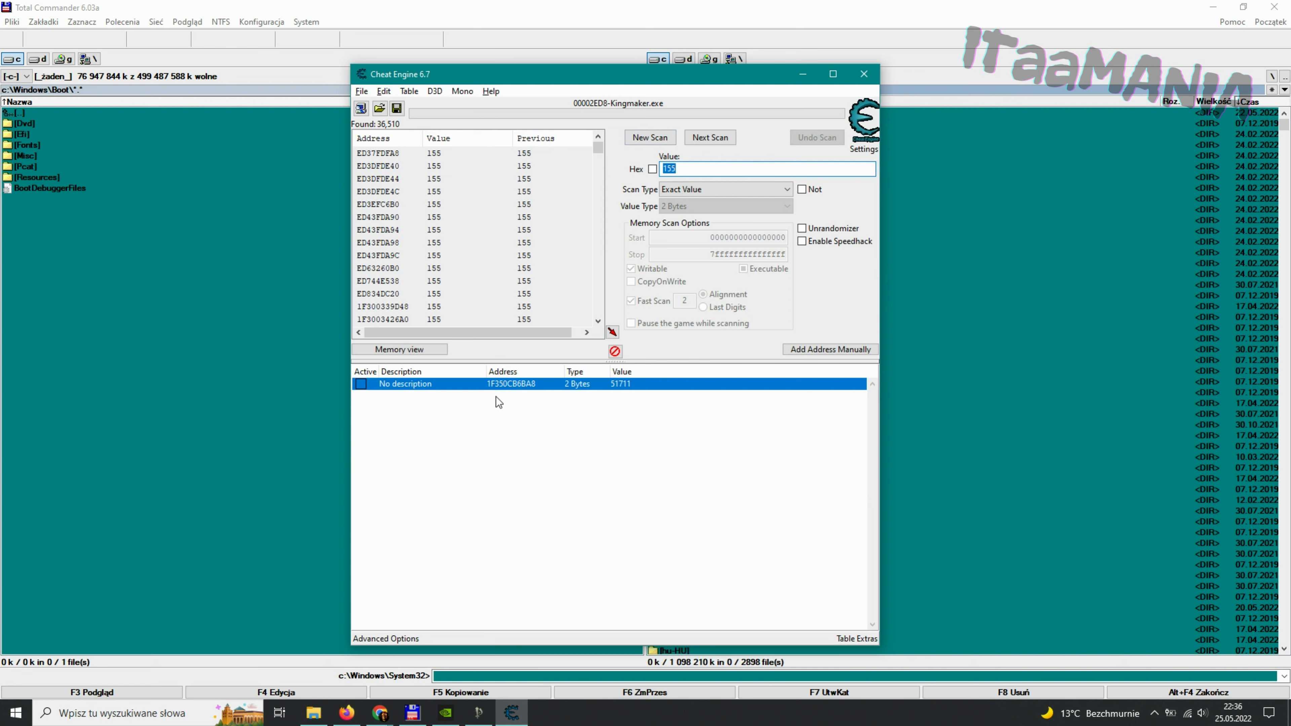
Step: Return to the Kingmaker game, lead the party through the large hall, and open the wooden door at its far end
left_click(477, 718)
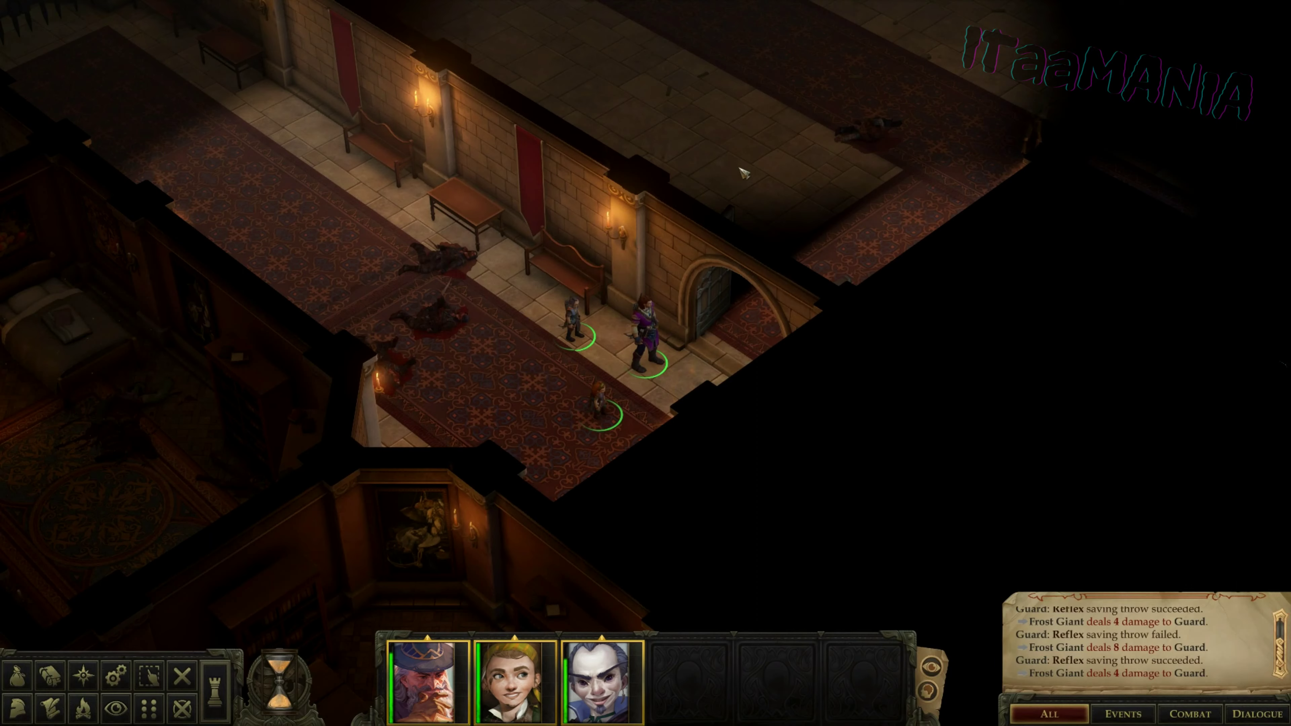
left_click(743, 173)
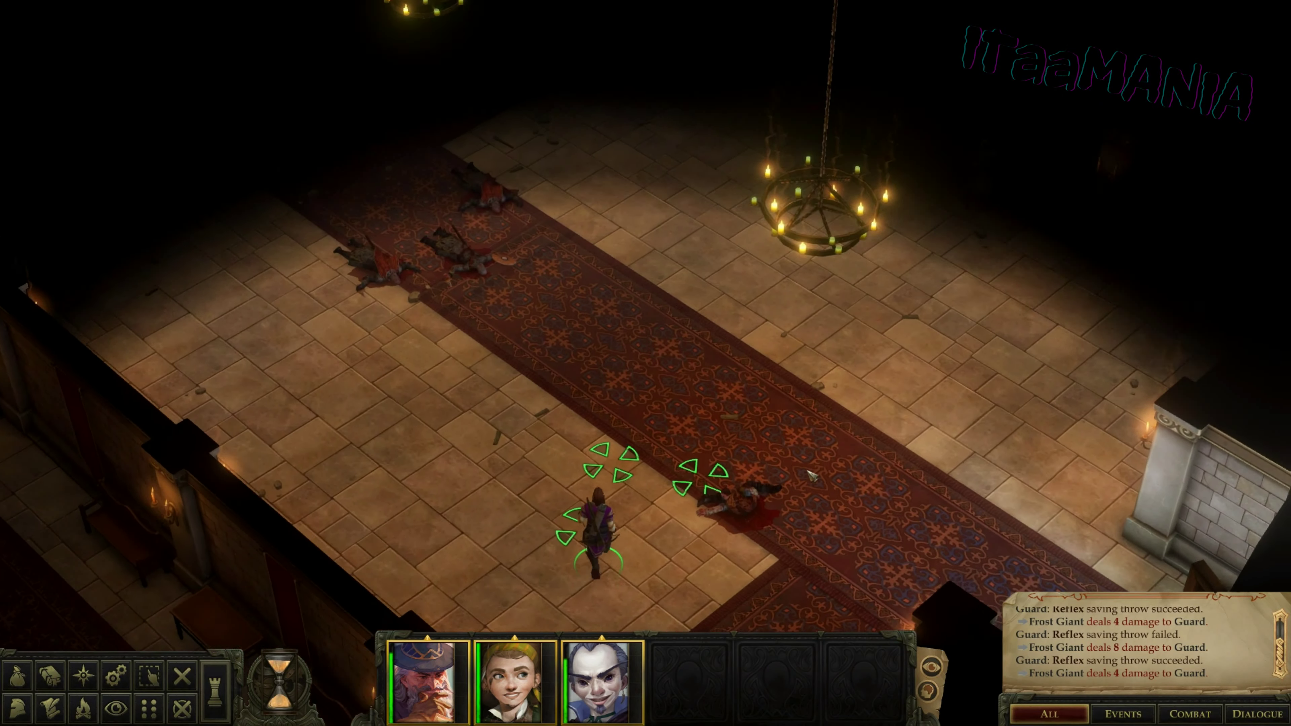
left_click(788, 528)
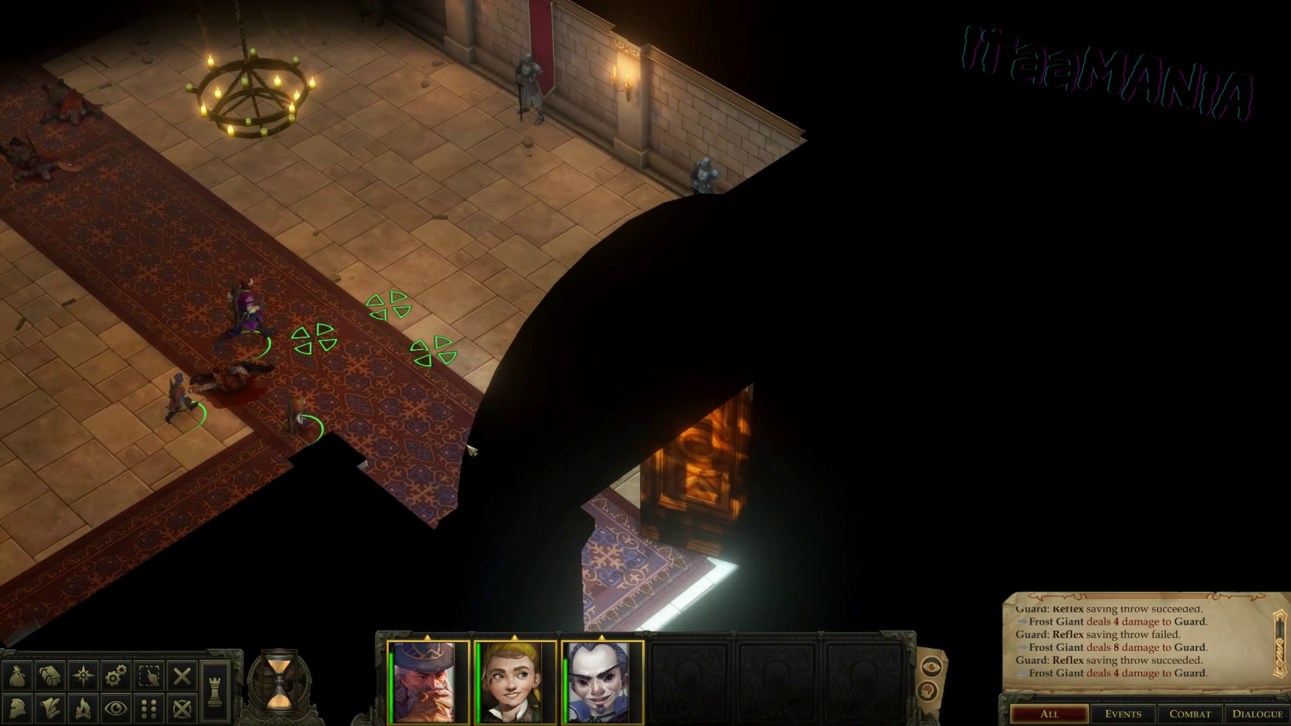
left_click(521, 483)
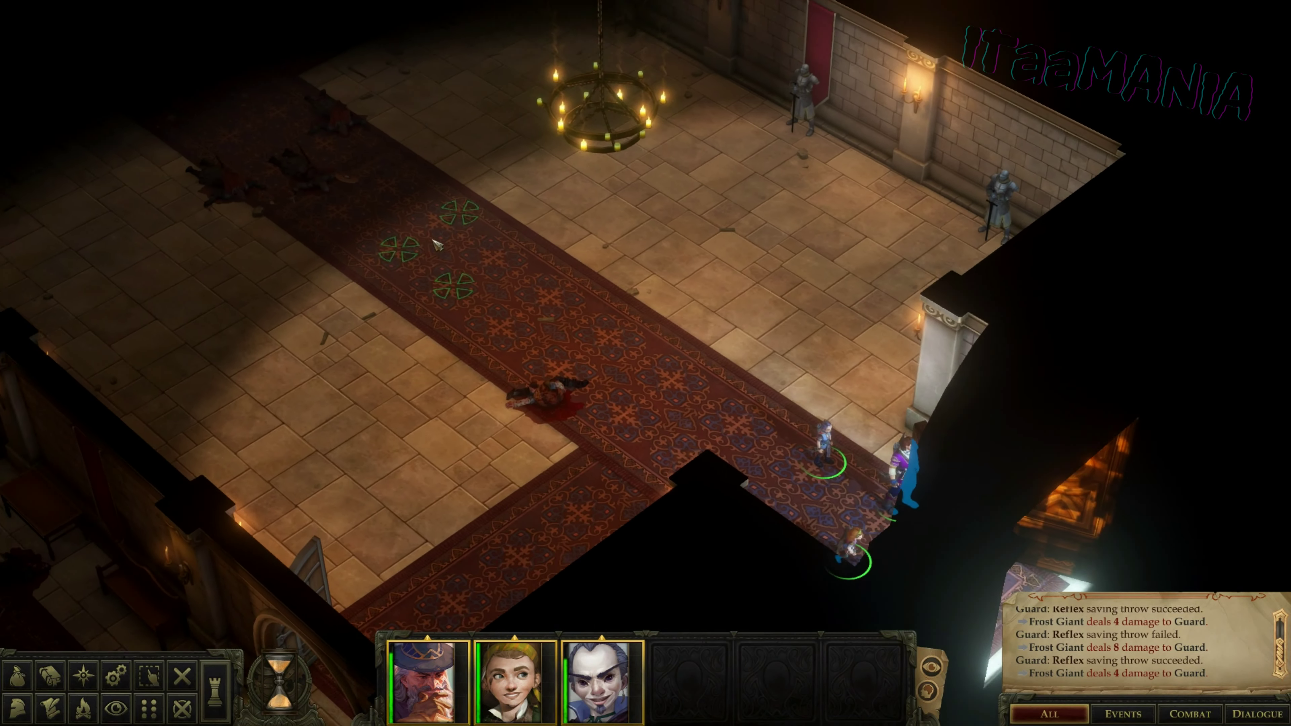
left_click(559, 346)
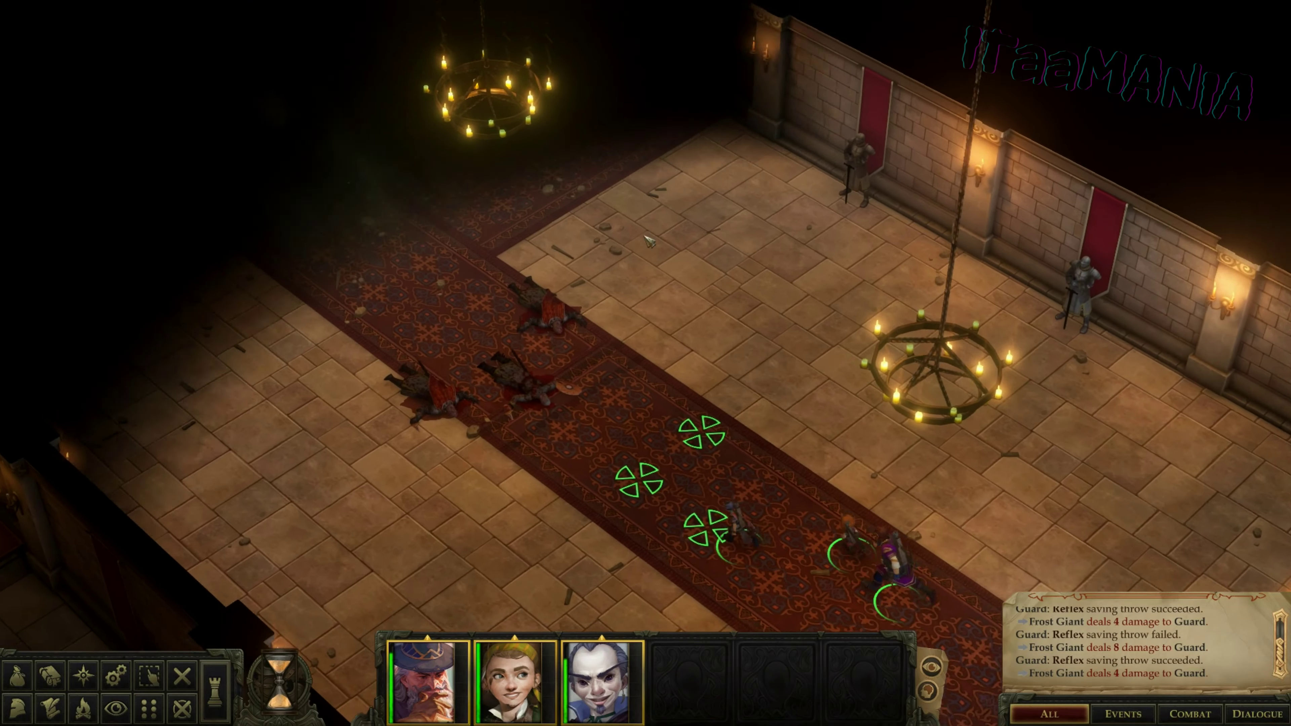
left_click(642, 208)
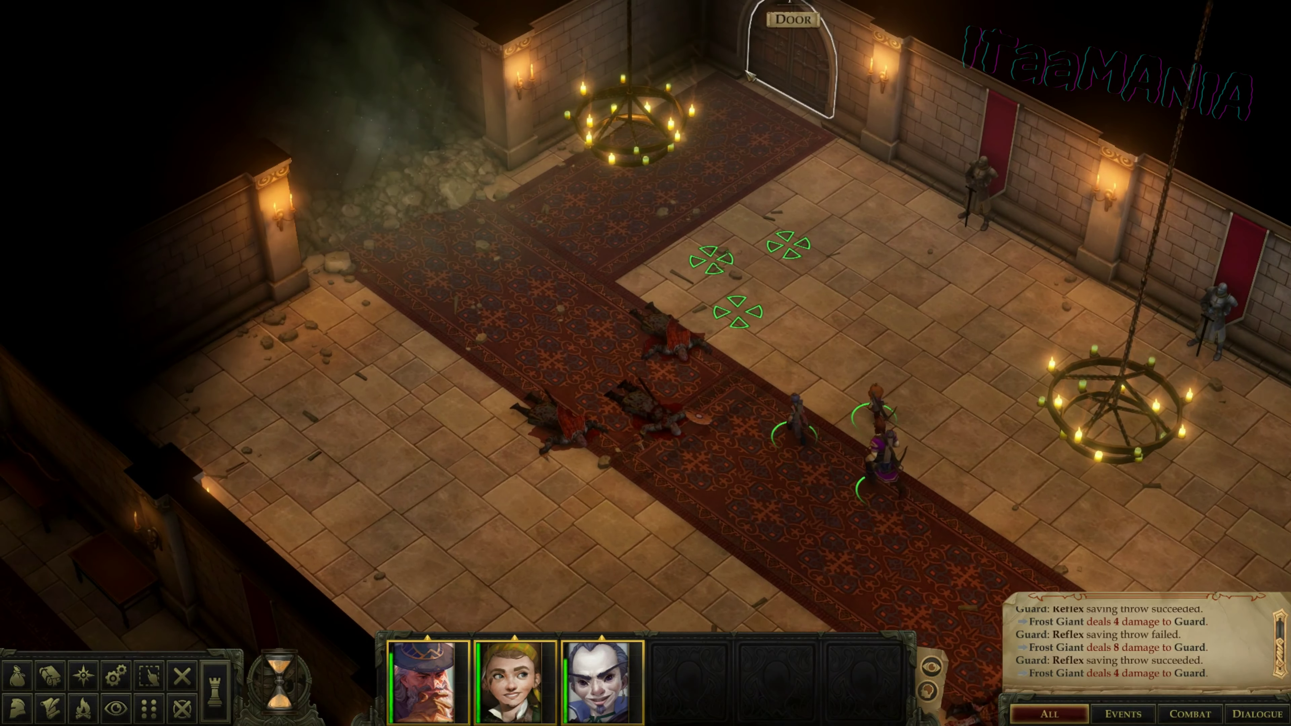
left_click(712, 262)
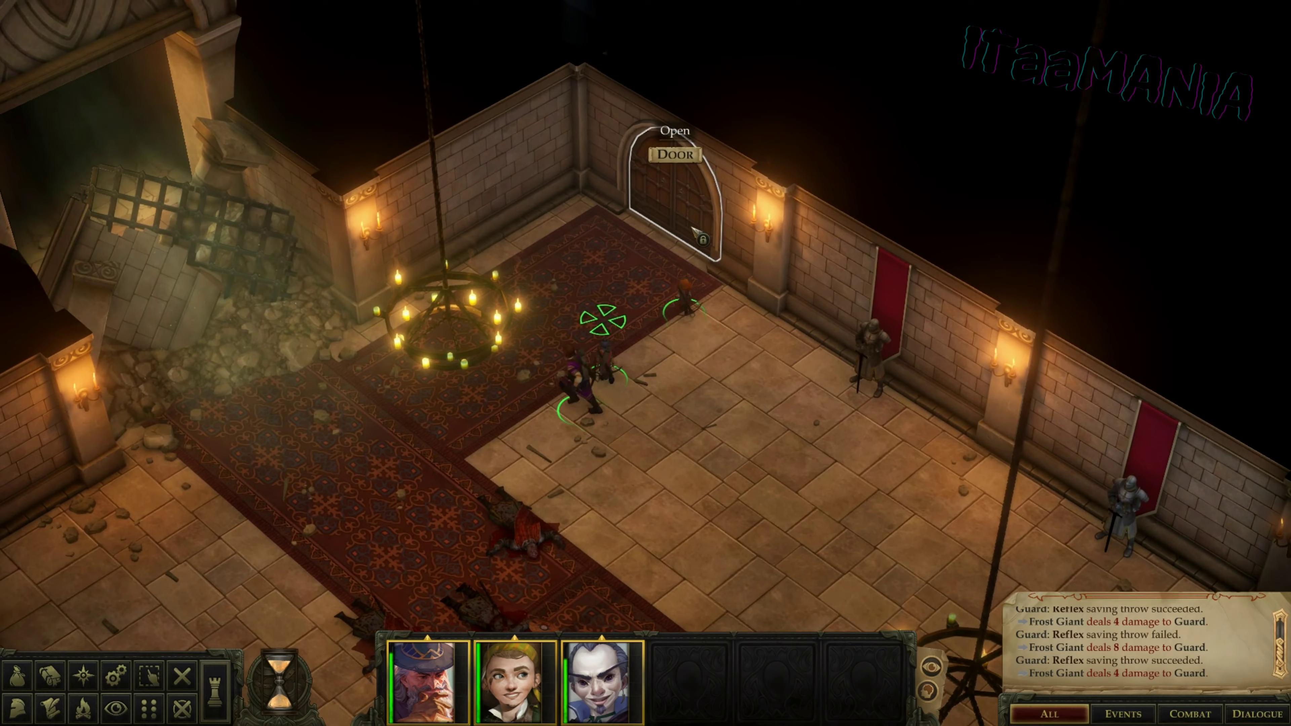
left_click(694, 231)
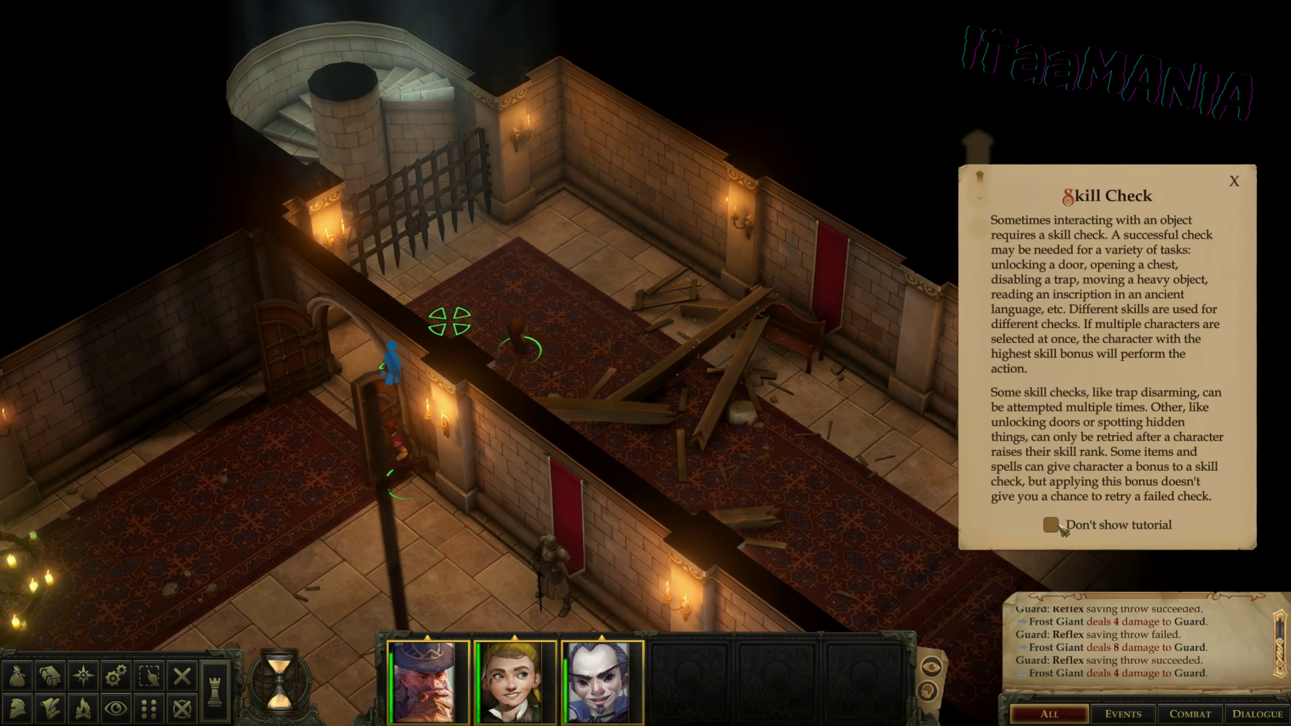
Step: Dismiss the Skill Check tutorial, advance the party down the corridor, and fight the assassins to earn experience
key("Escape")
left_click(579, 362)
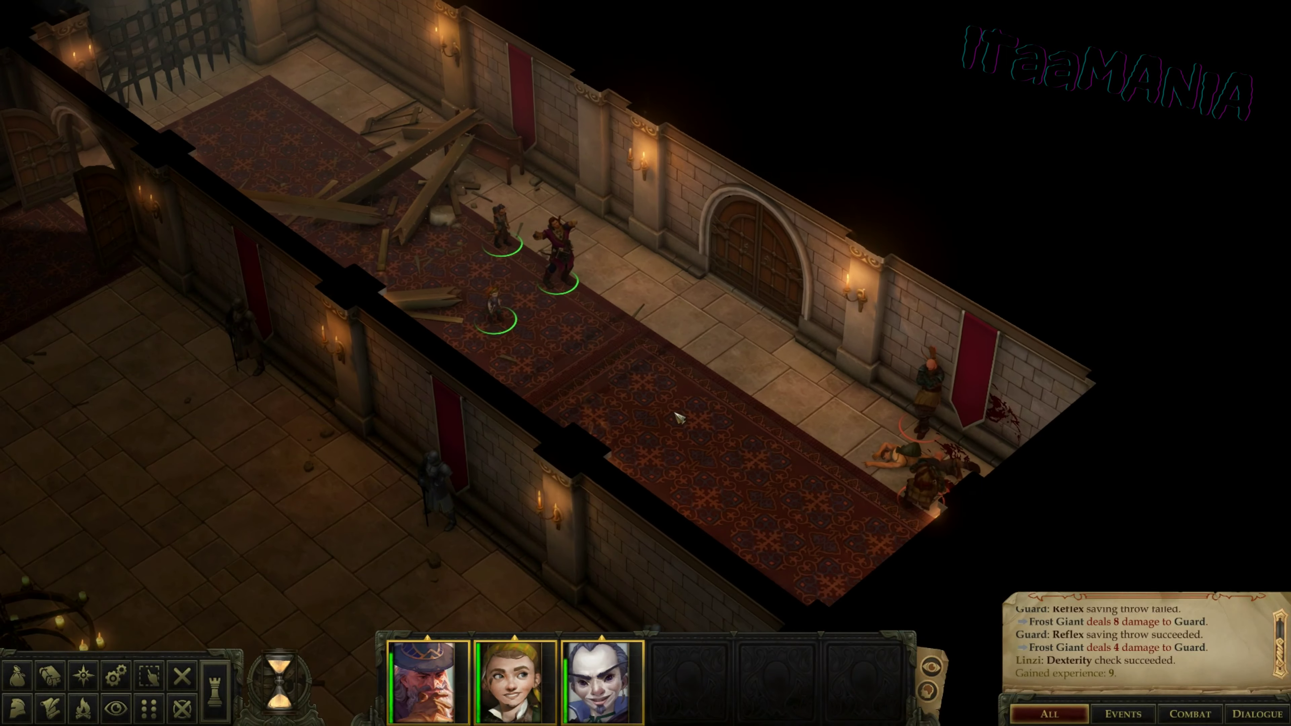
left_click(663, 389)
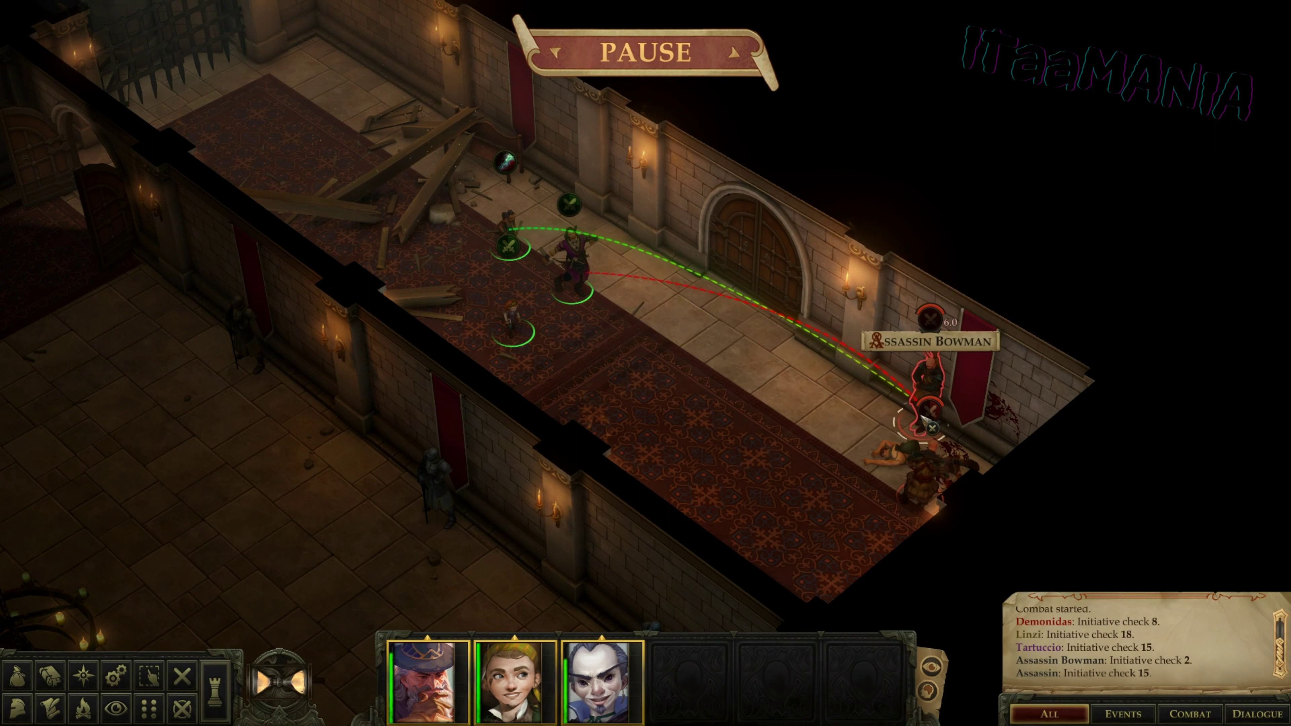
key("space")
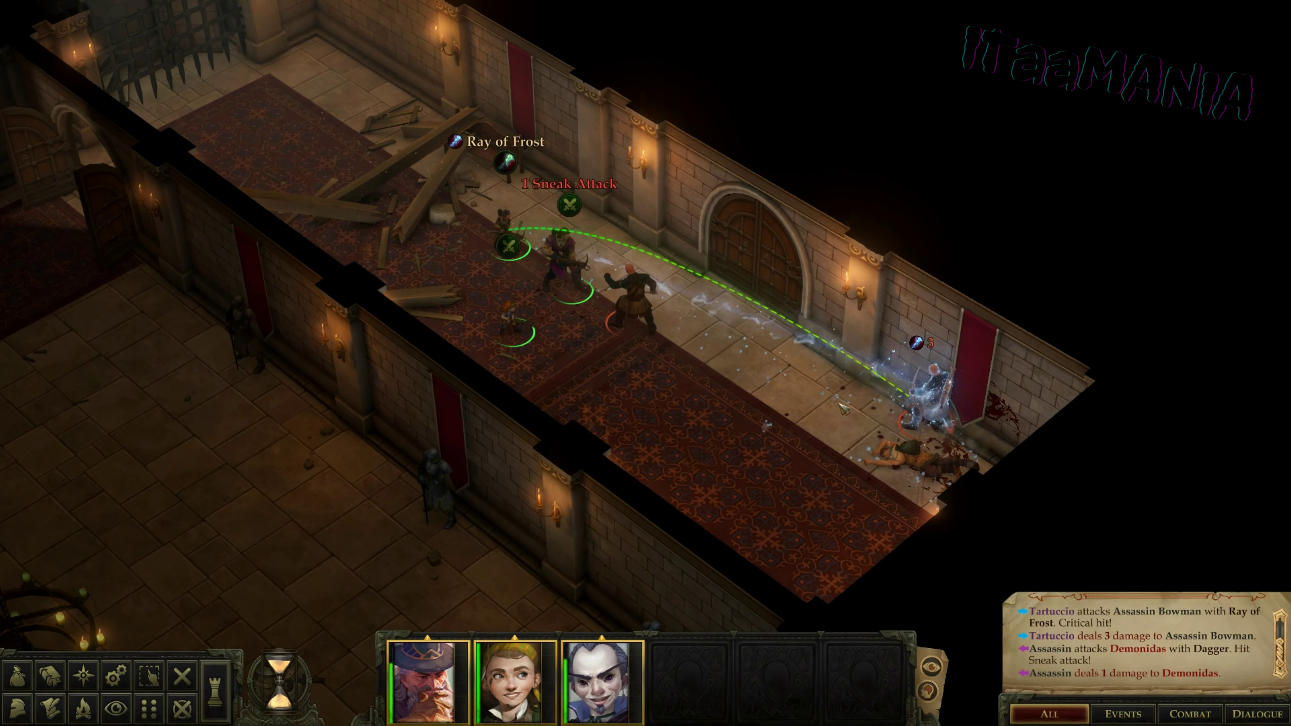
key("space")
Step: Check the new experience points in the inventory, and narrow the Cheat Engine results with a next scan for 173
key("i")
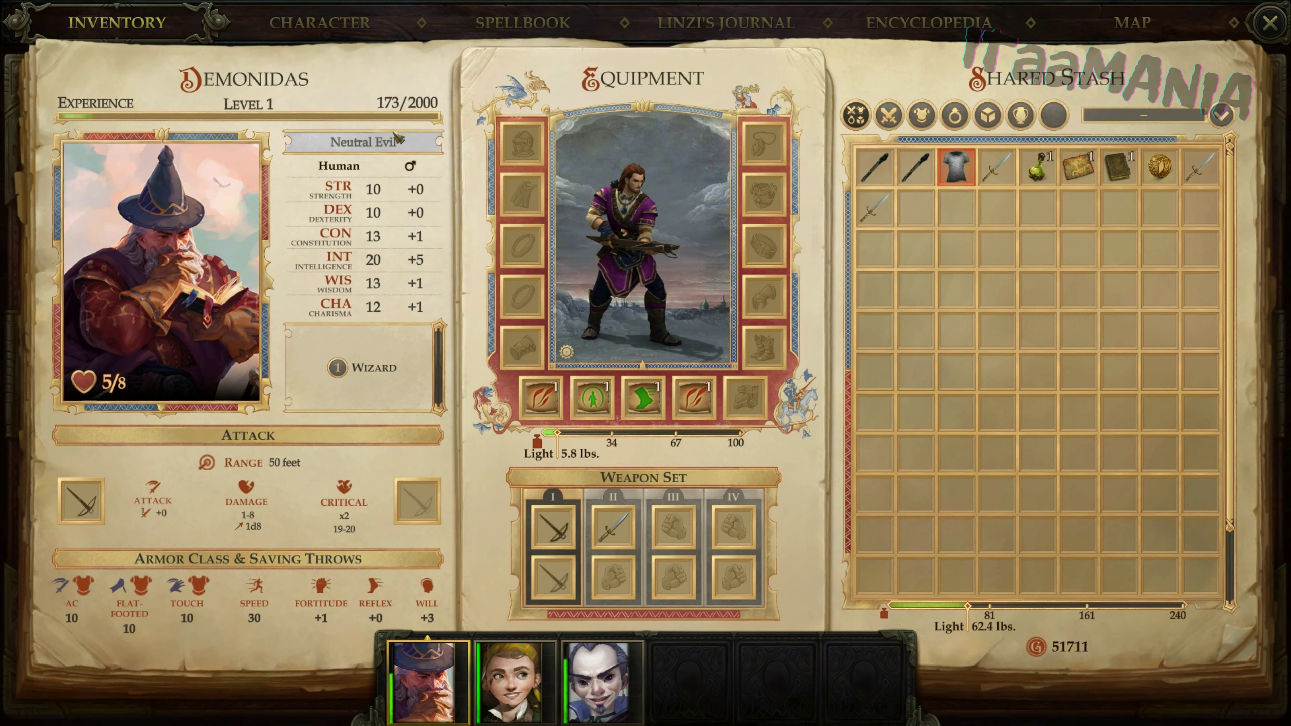
key("alt+Tab")
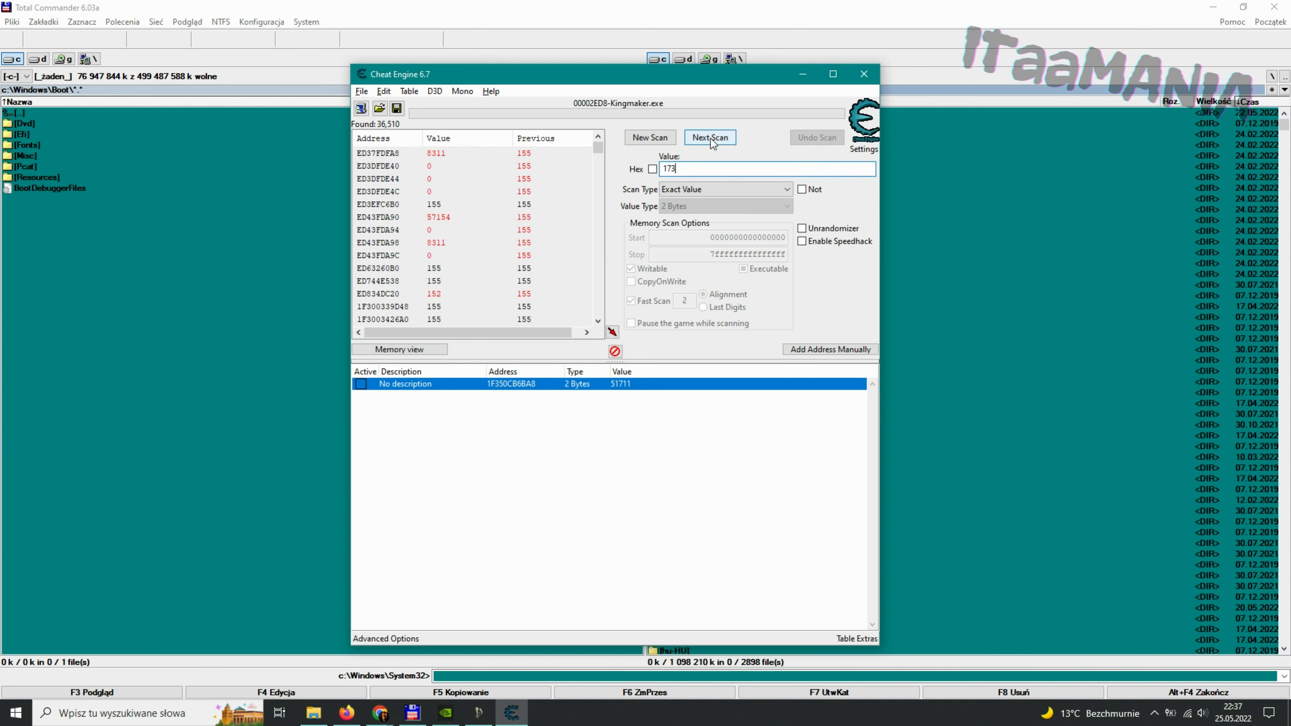
left_click(710, 138)
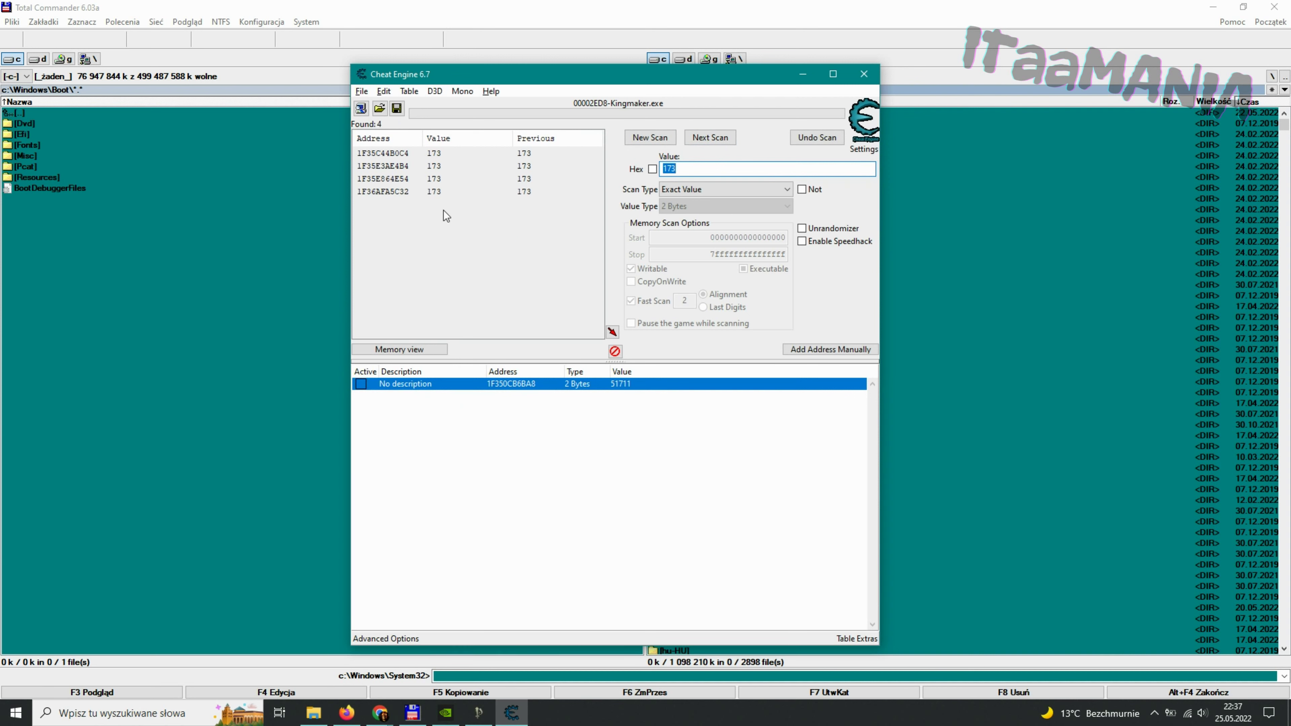
Step: Add all four addresses found by the experience scan to the address list
double_click(403, 153)
left_click(401, 167)
double_click(401, 167)
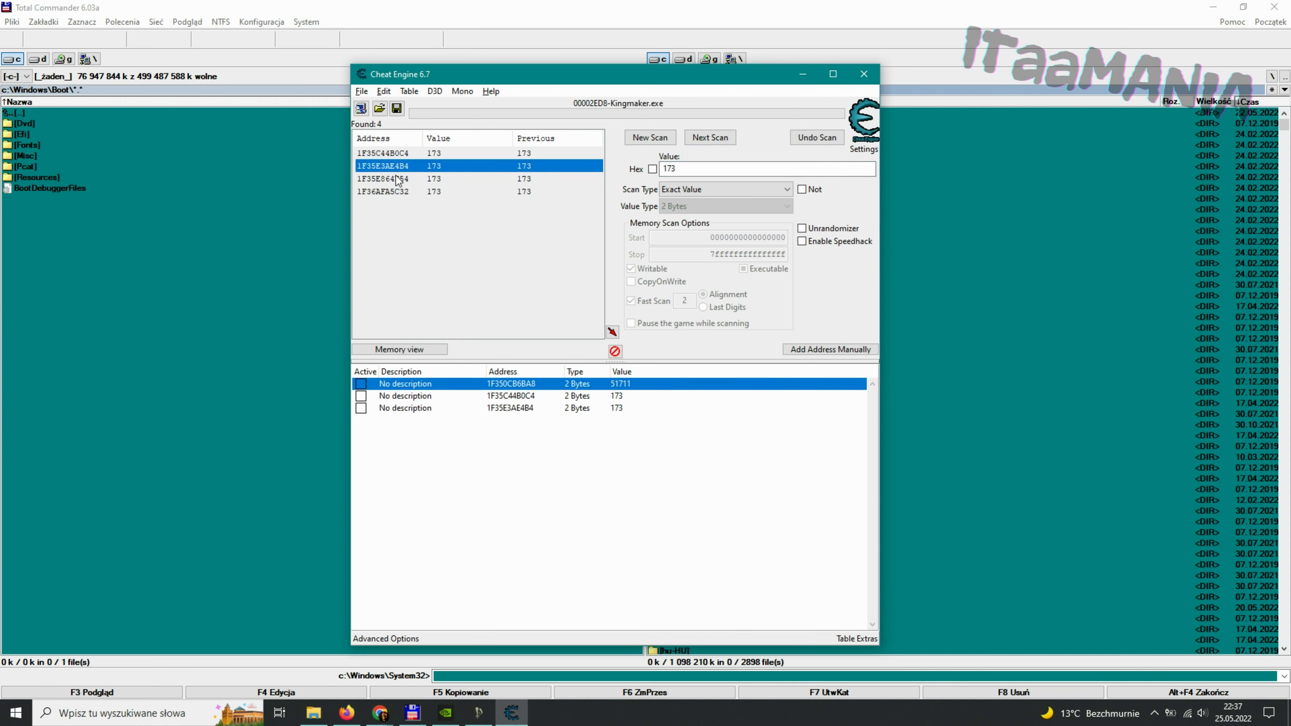
double_click(396, 179)
double_click(390, 192)
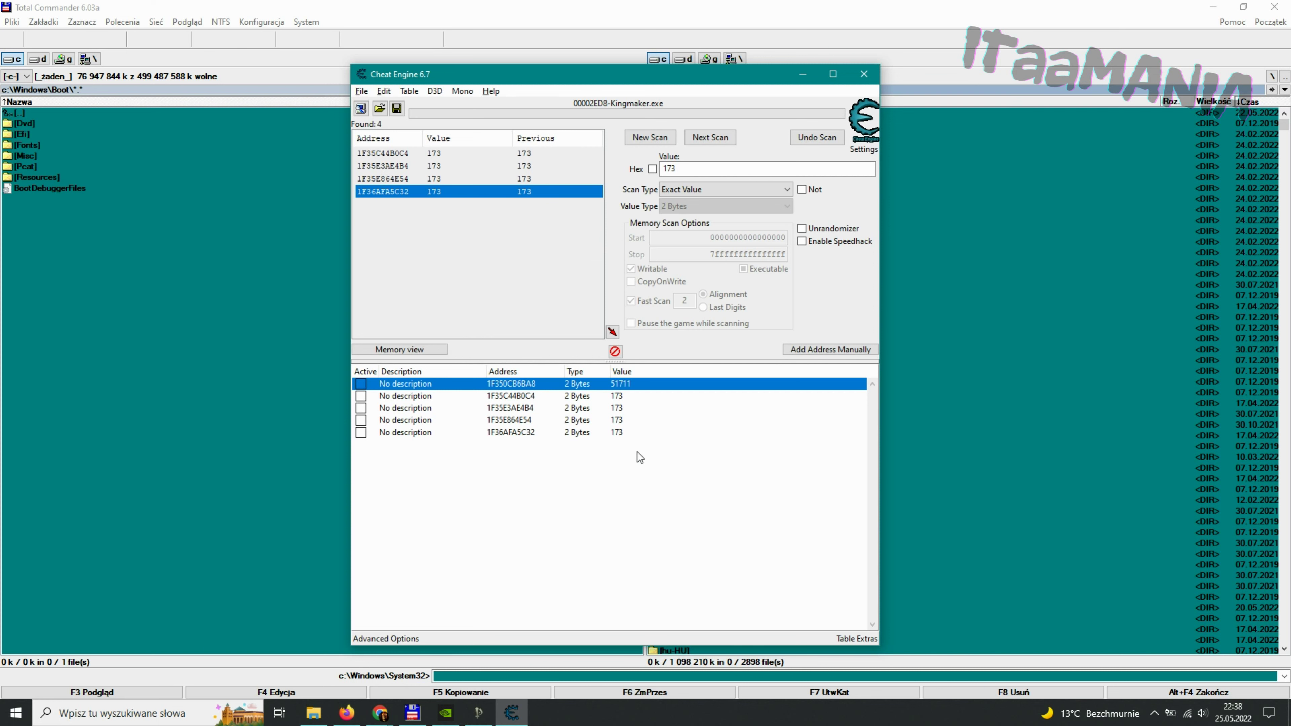
Step: Switch to the Kingmaker inventory to check the experience required for the next level, and return to Cheat Engine
key("alt+Tab")
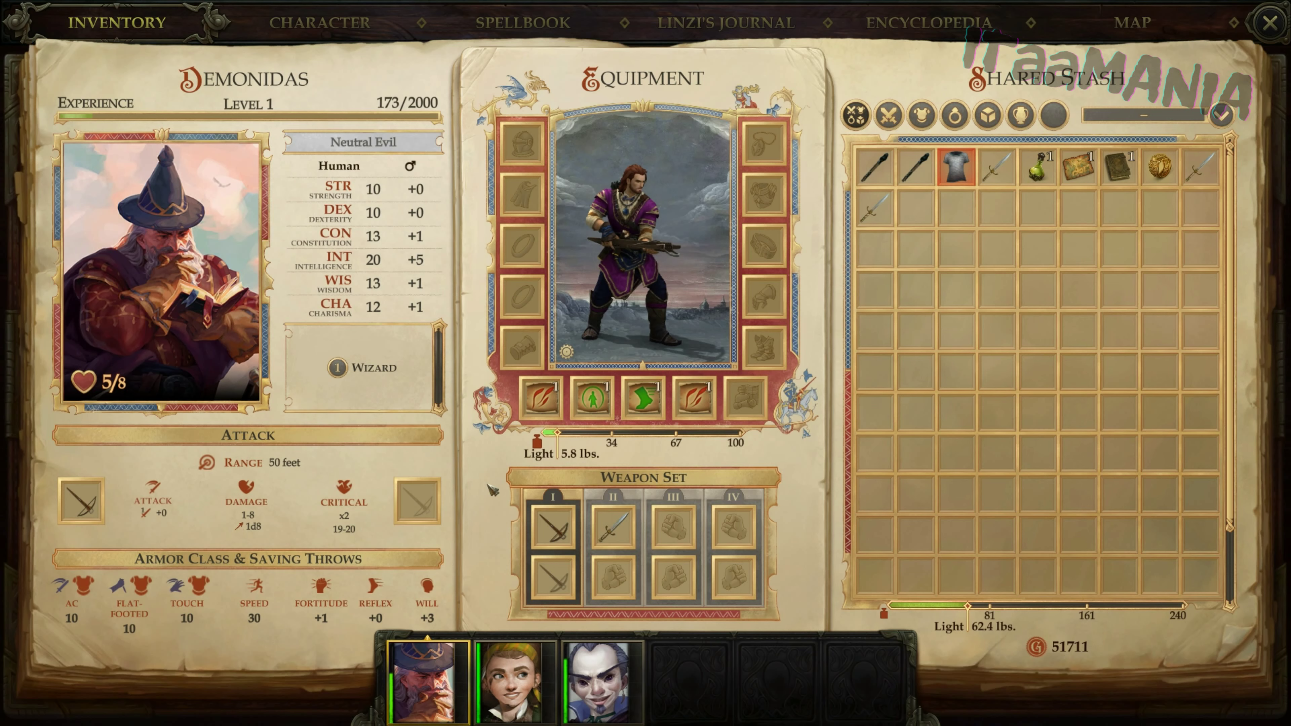
mouse_move(424, 113)
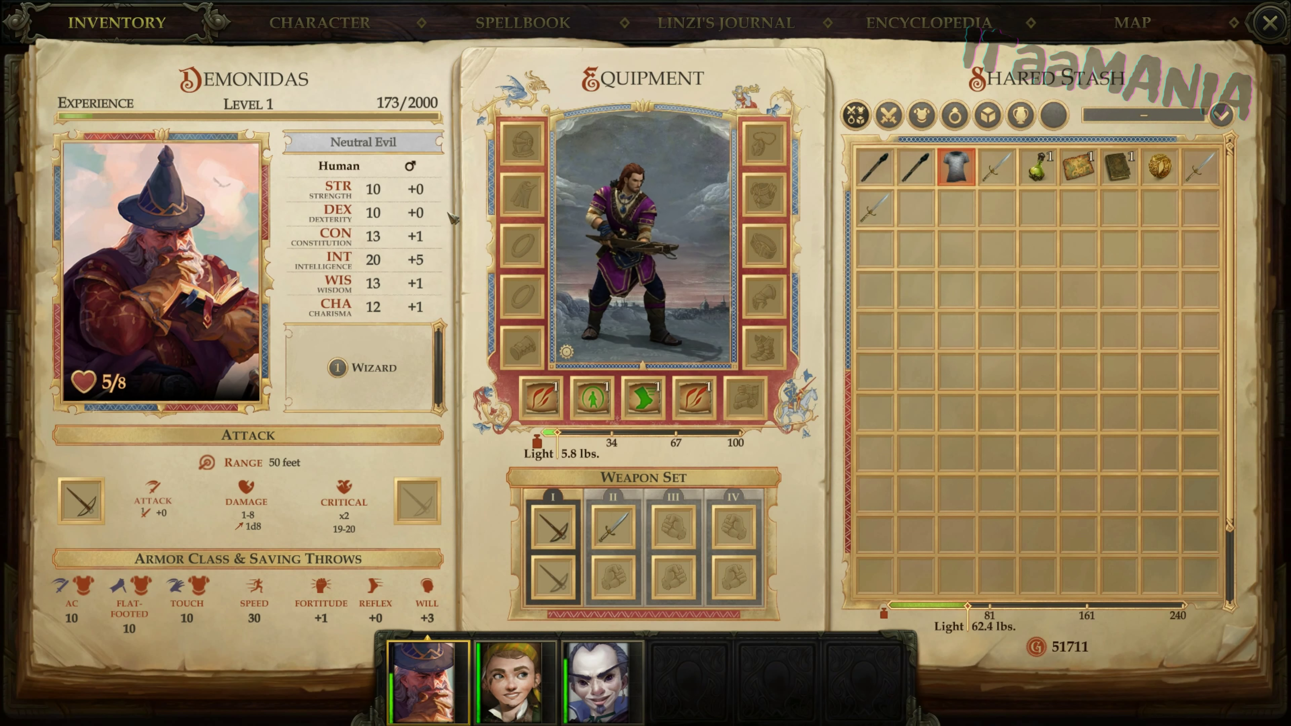
key("alt+Tab")
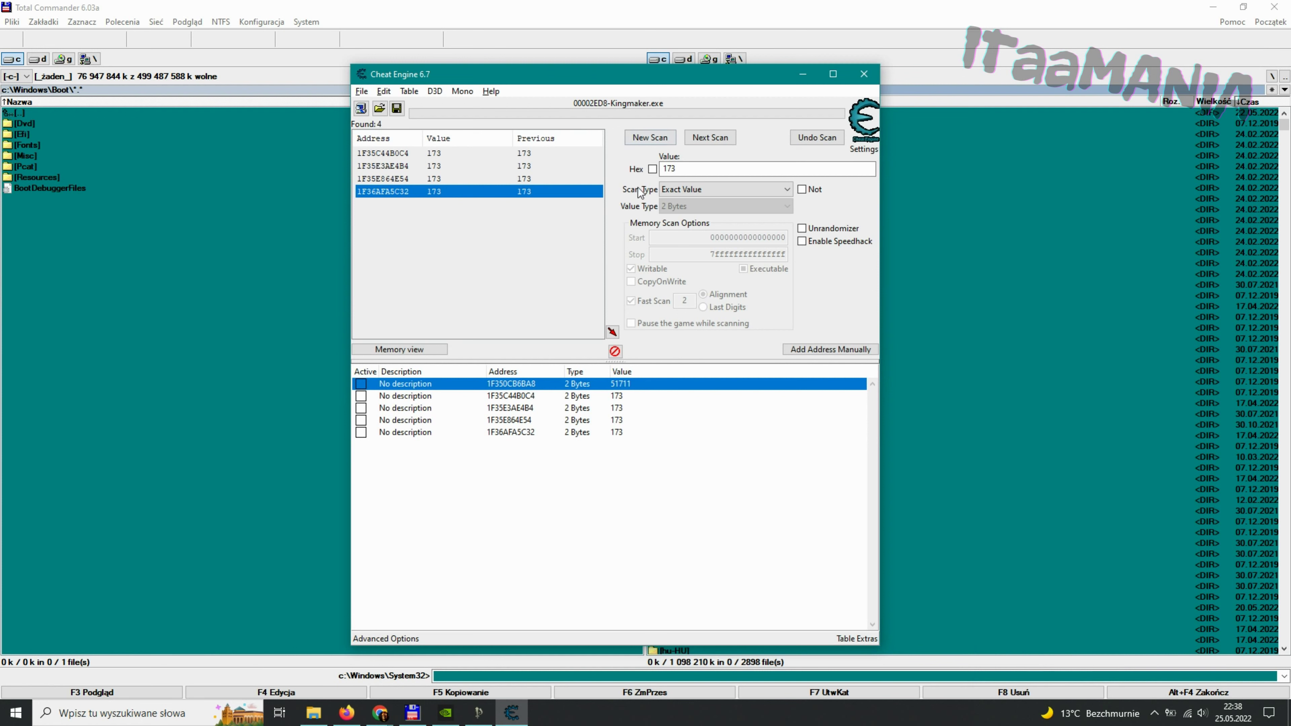
Step: Set the values of the four newly added experience addresses to 2000
double_click(630, 395)
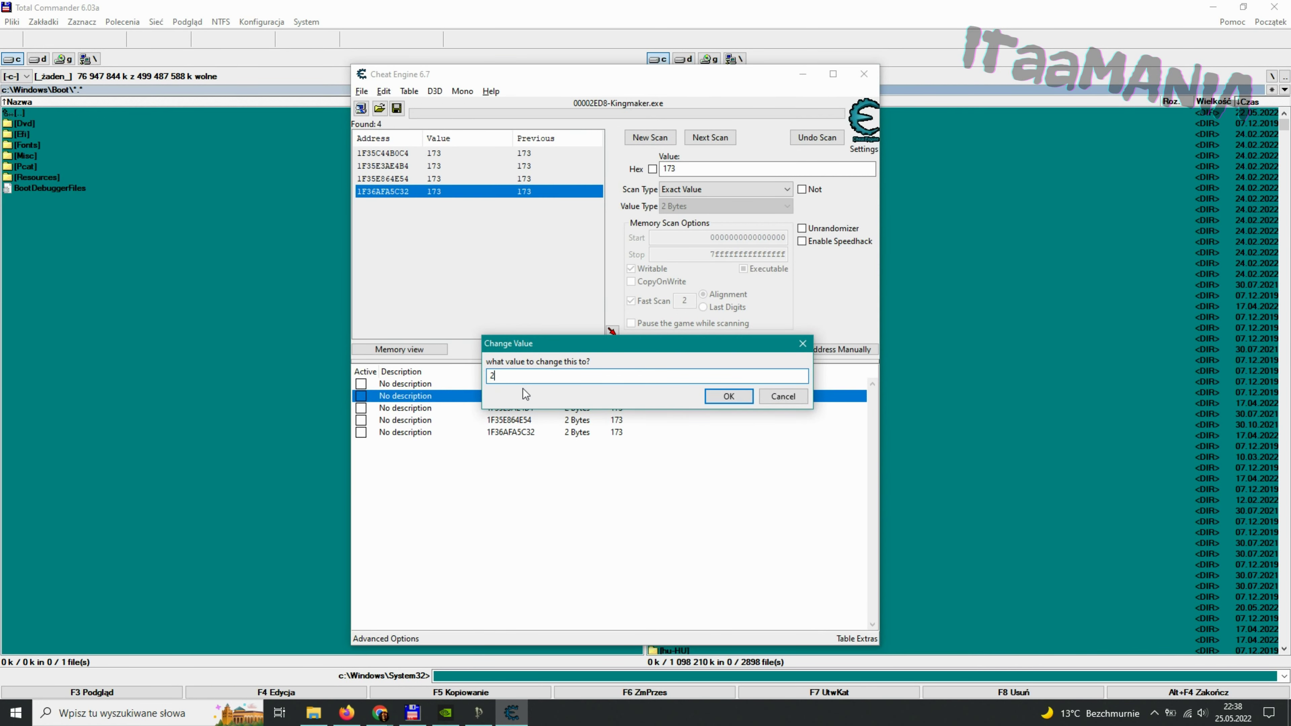
type("2000")
left_click(717, 397)
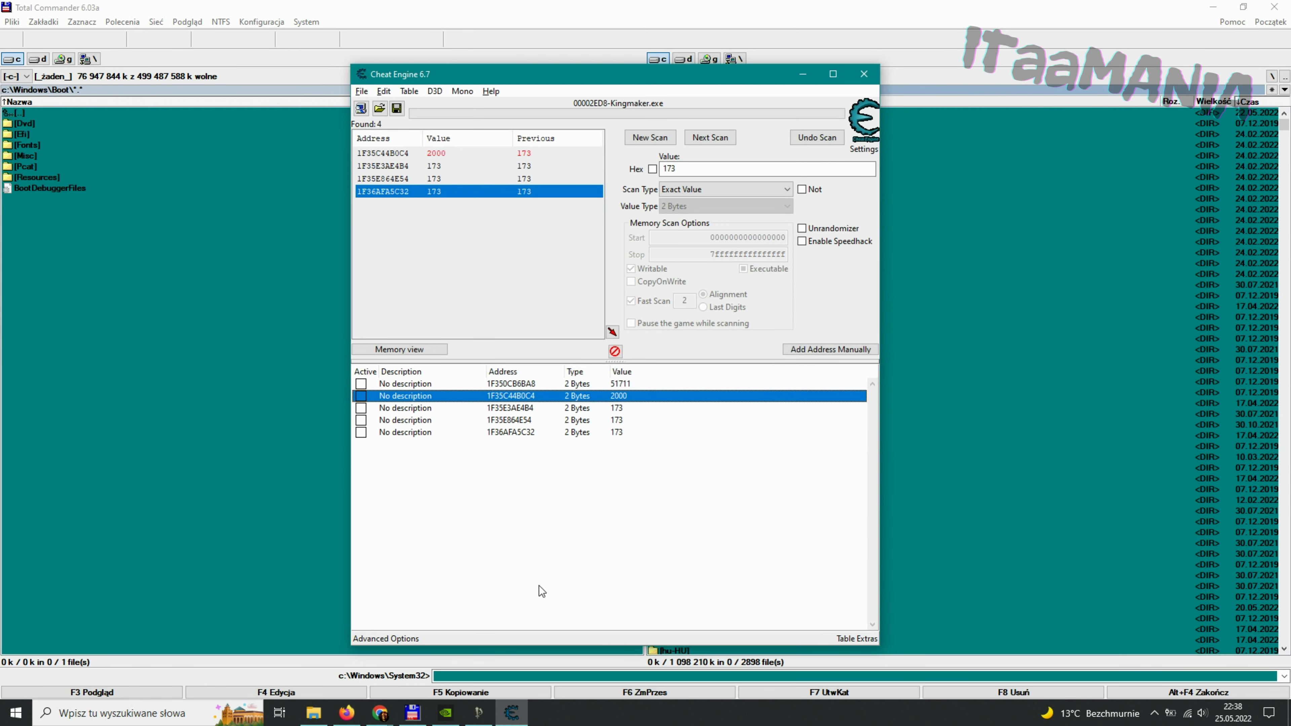
double_click(632, 408)
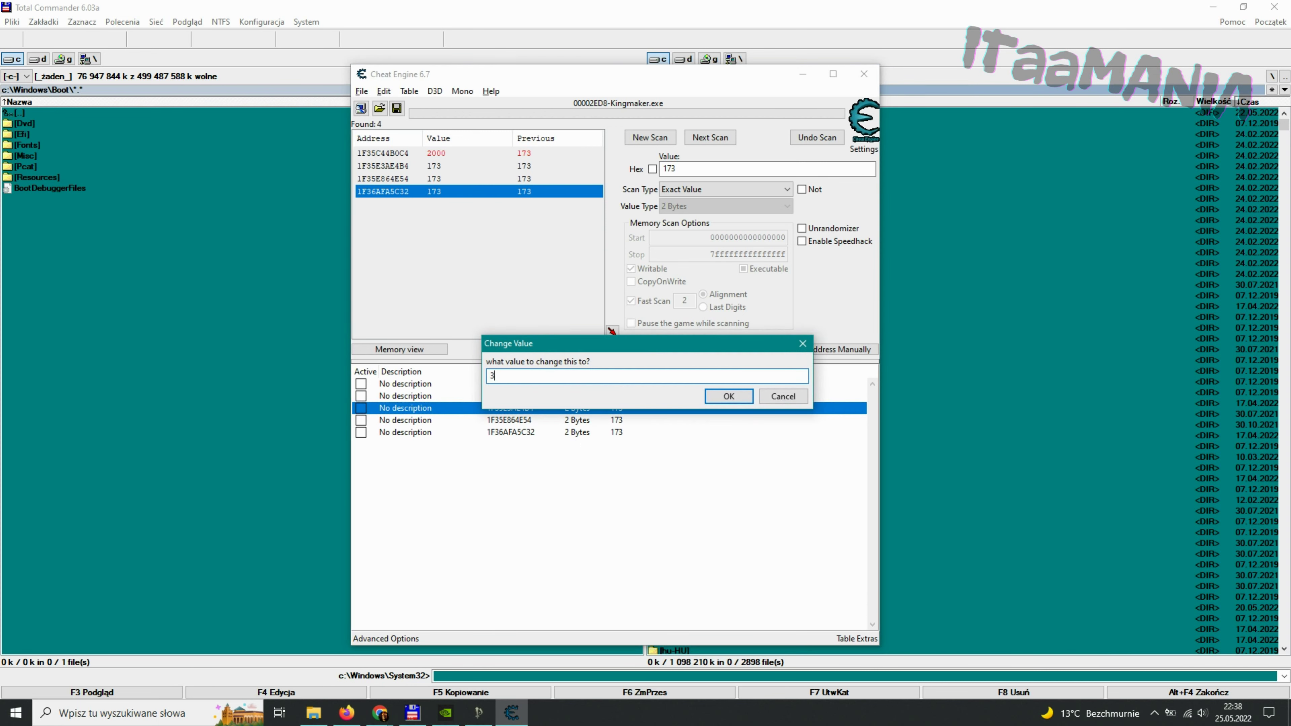
type("2000")
left_click(716, 397)
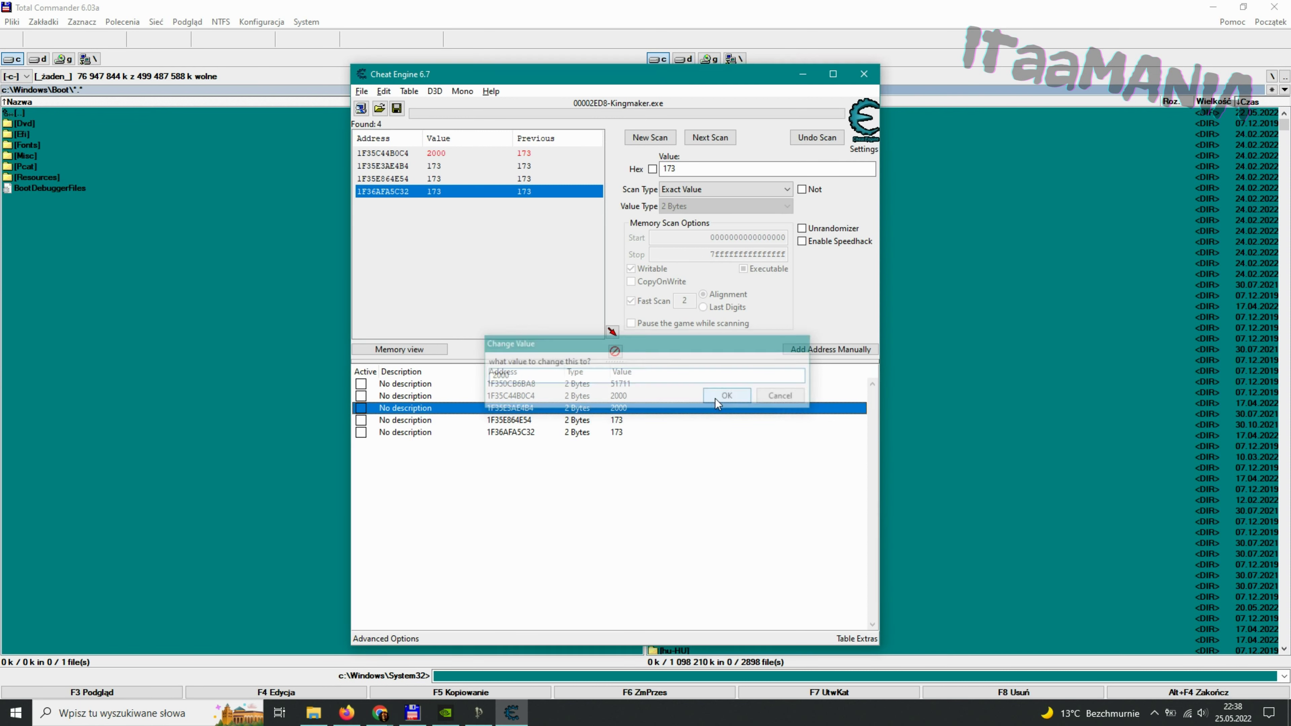
double_click(632, 419)
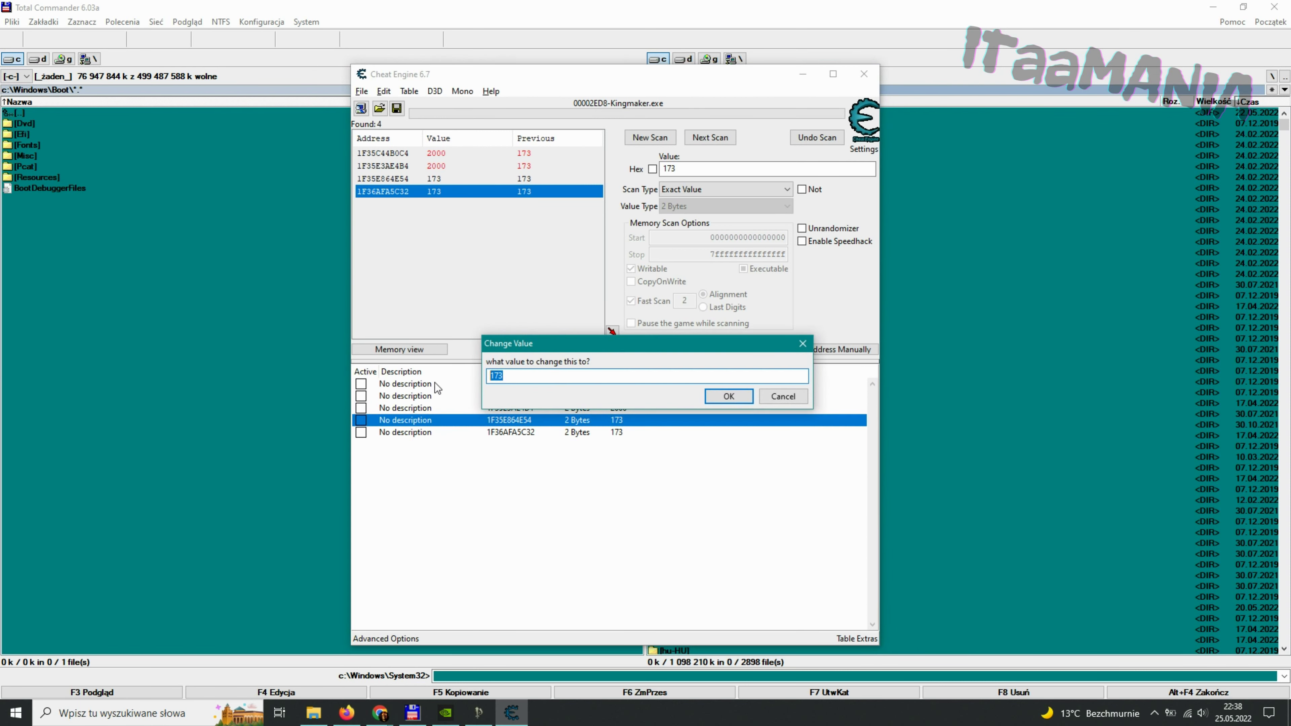
type("2000")
left_click(734, 395)
double_click(629, 431)
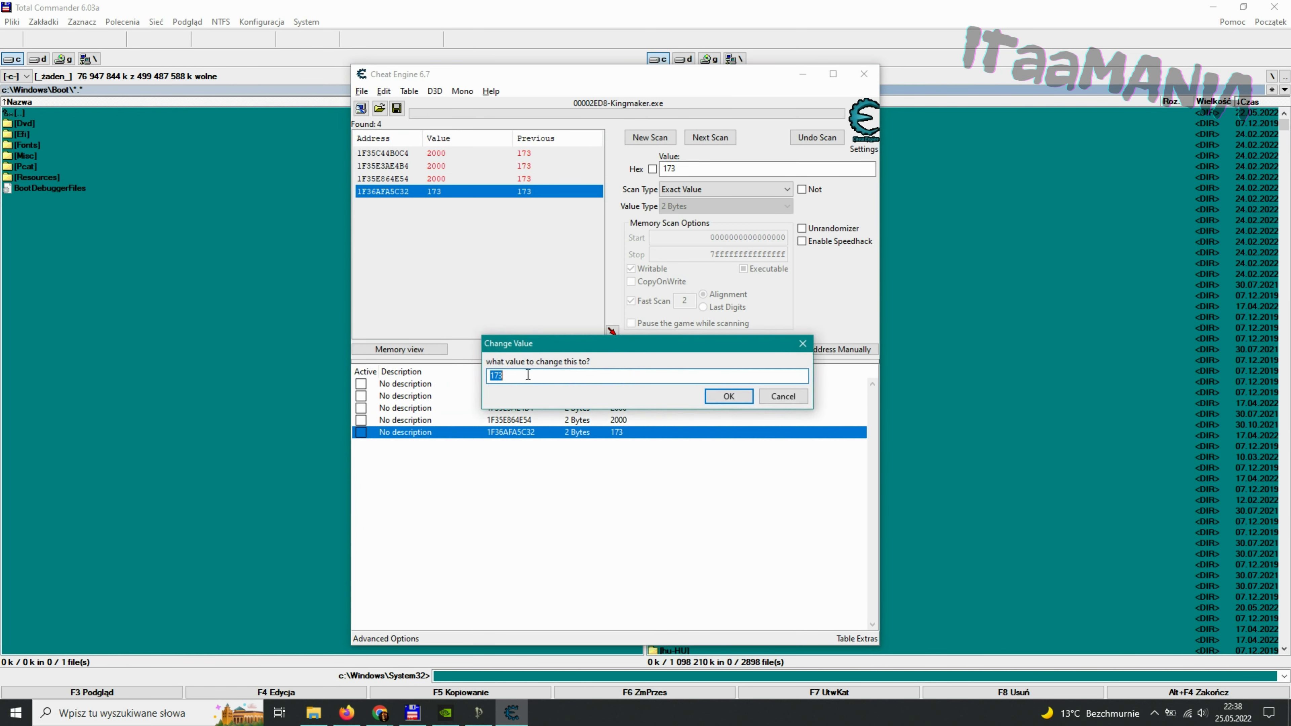
type("2000")
left_click(720, 395)
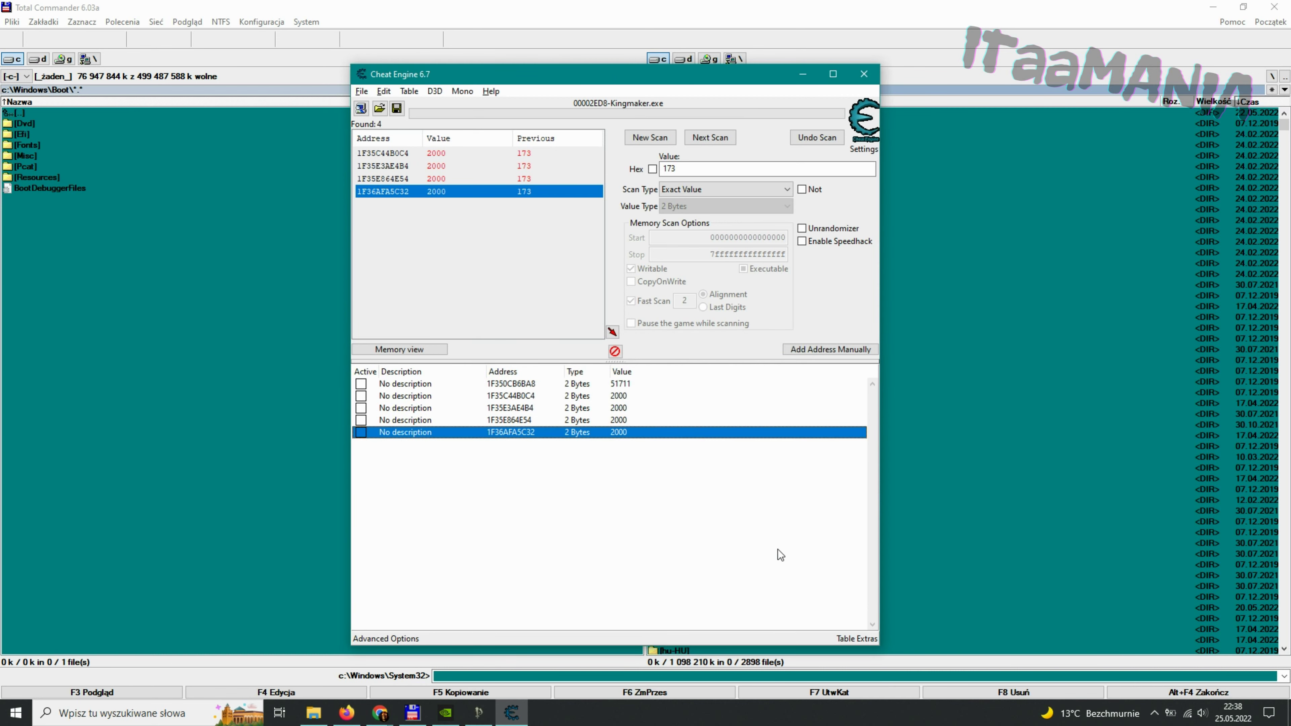
Step: Switch to Kingmaker and reopen the inventory to check the character's experience
left_click(478, 712)
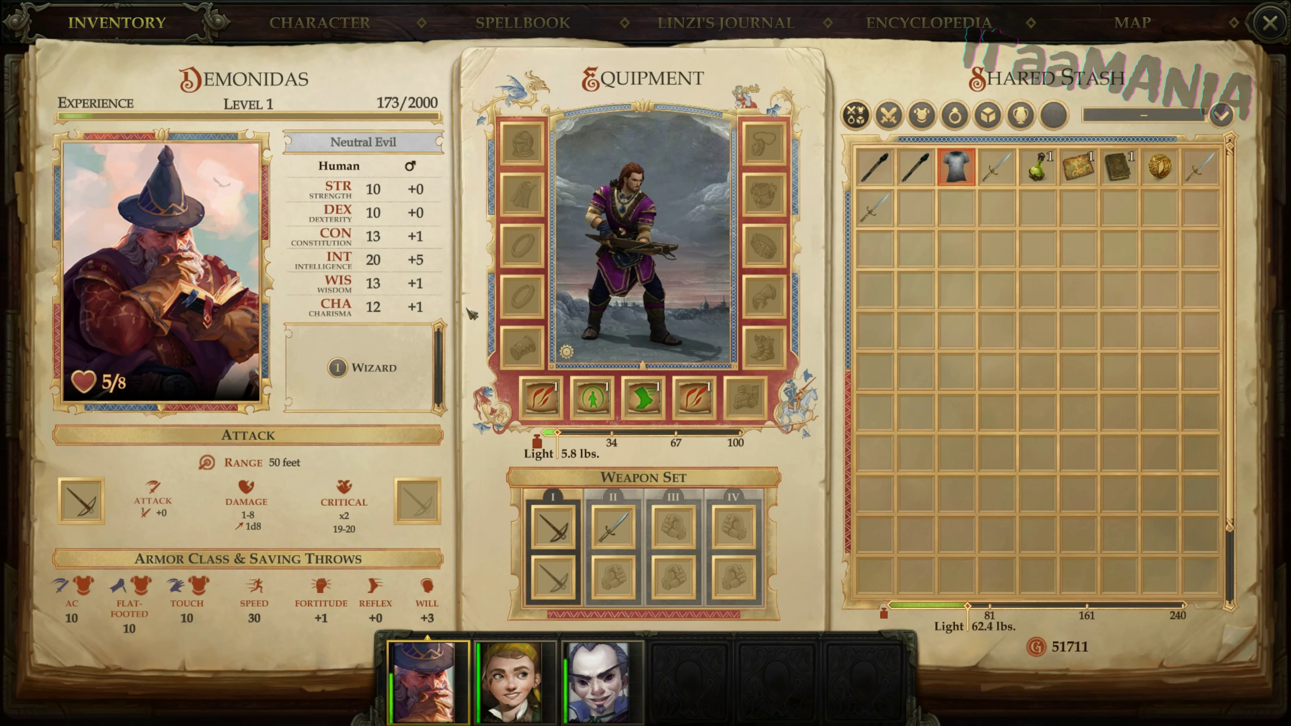
key("Escape")
key("i")
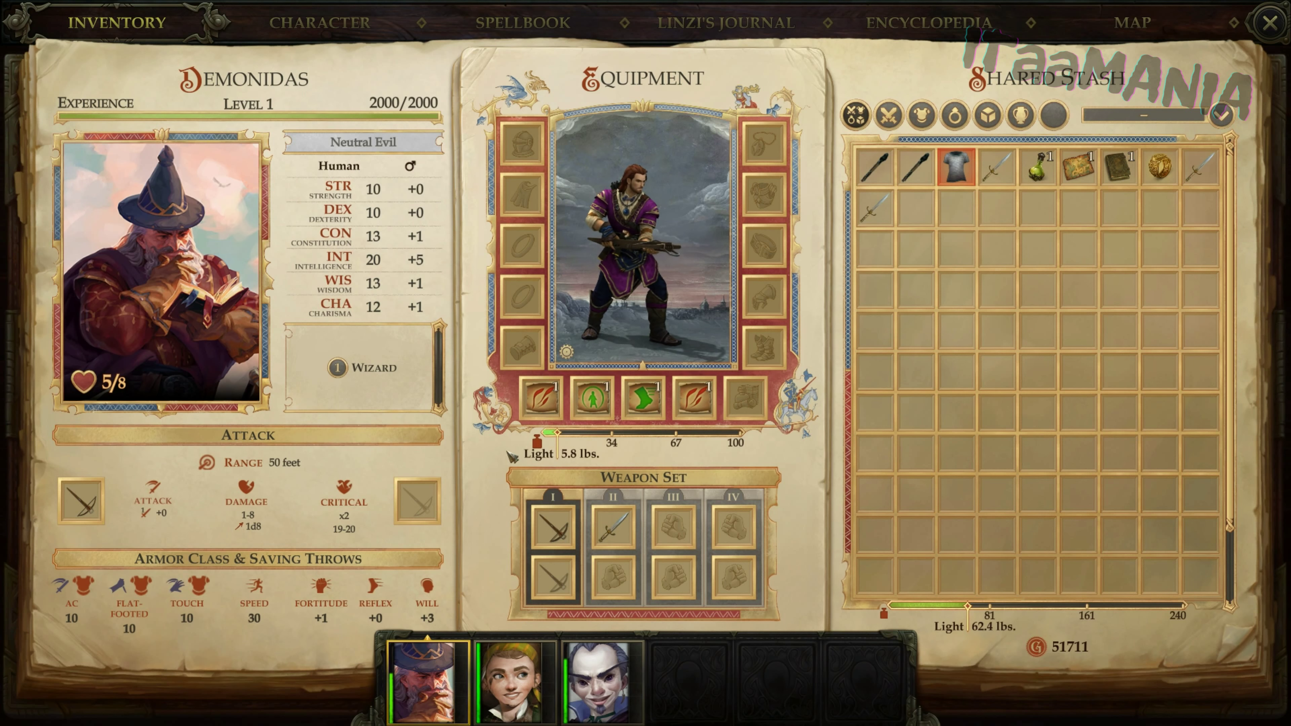
Step: Go back to Cheat Engine and set the first three experience addresses, below the gold entry, to 2005
key("alt+Tab")
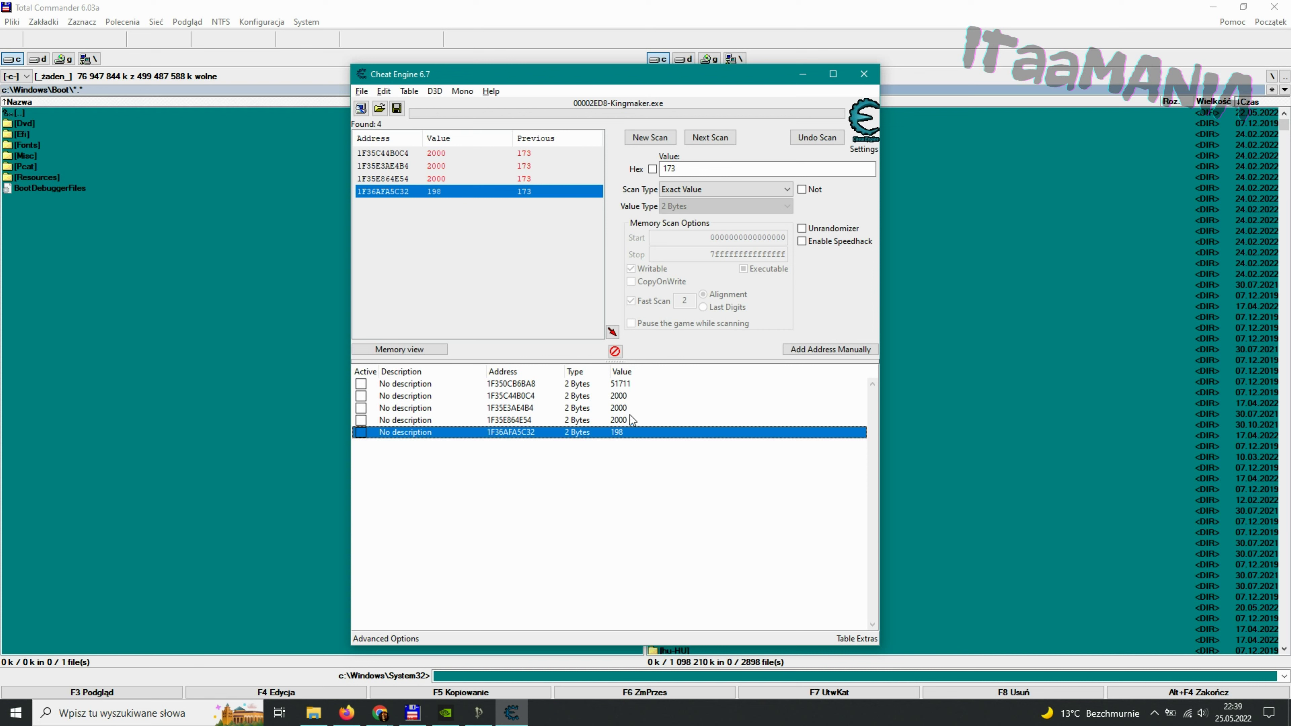
double_click(632, 401)
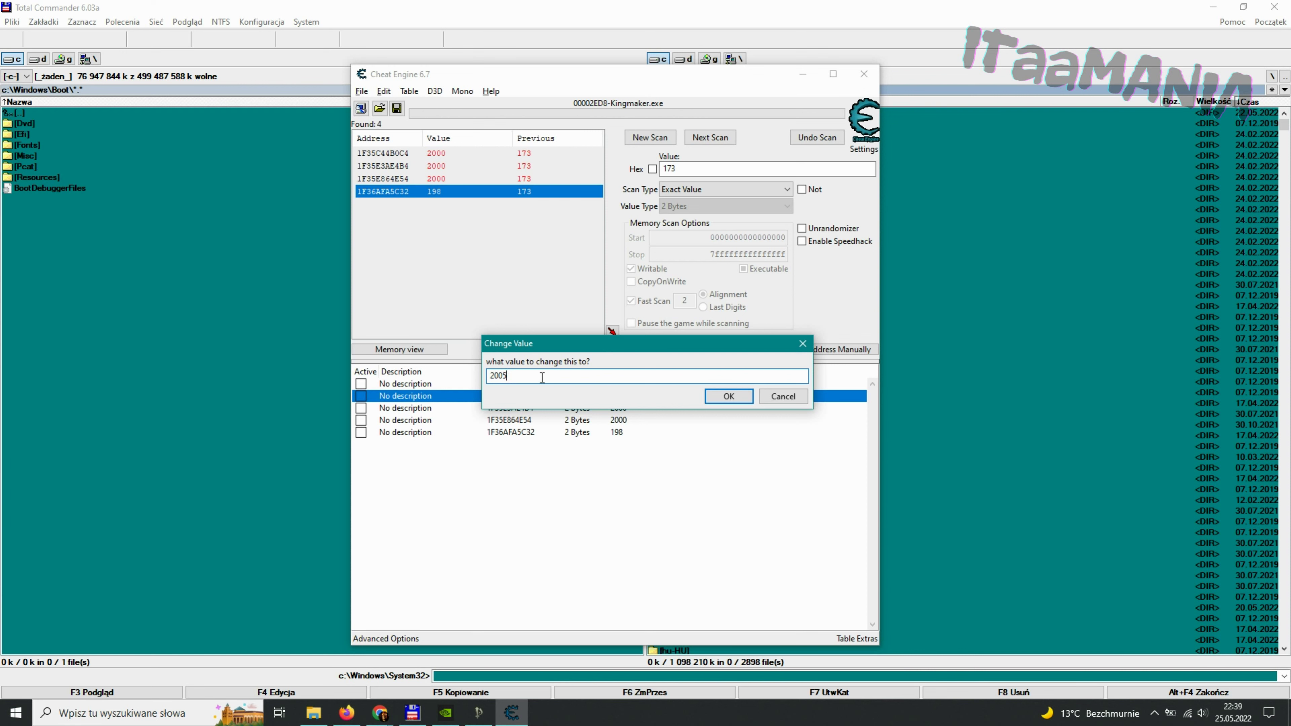
left_click(727, 397)
double_click(627, 407)
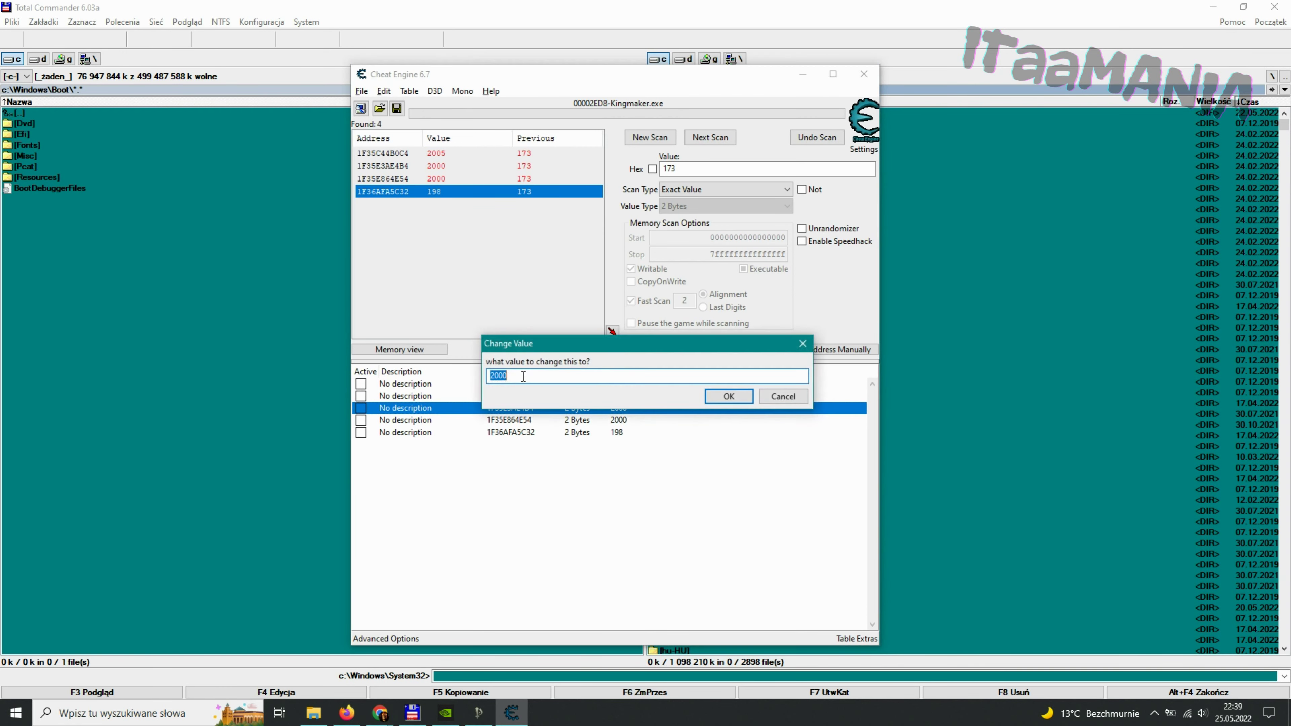
left_click(726, 396)
double_click(625, 421)
key("BackSpace")
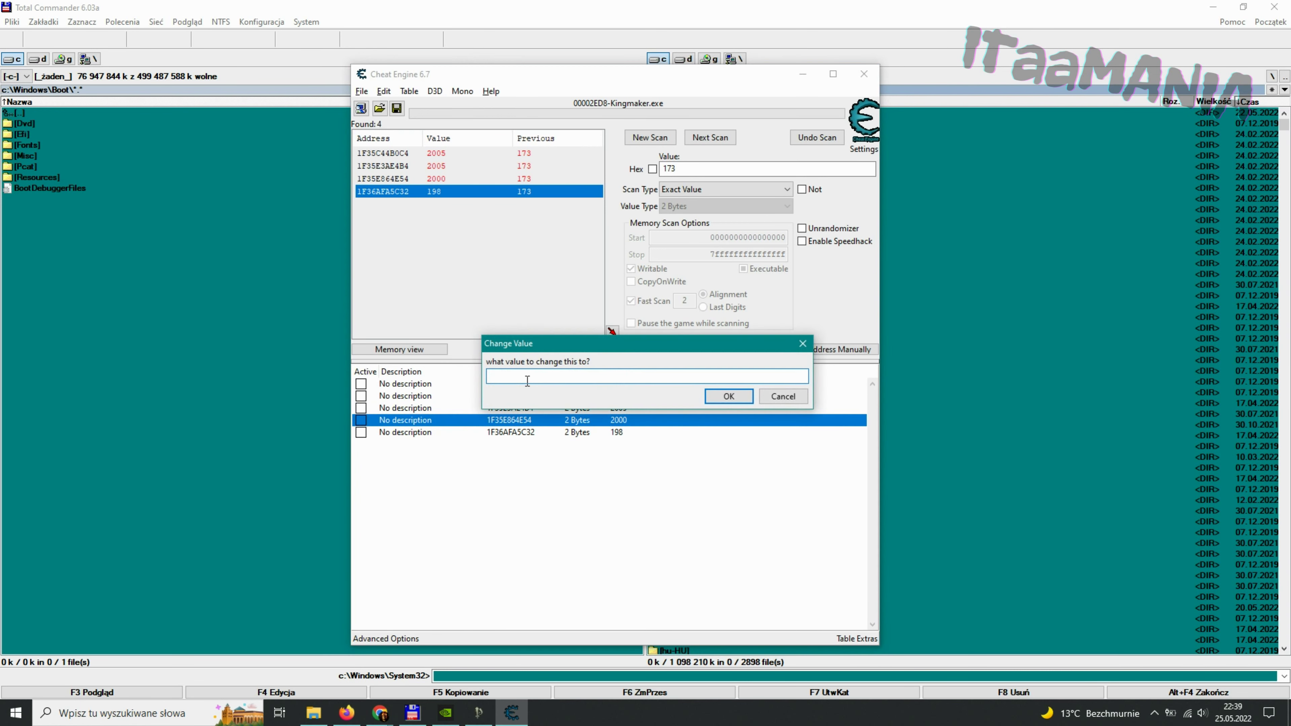
left_click(718, 399)
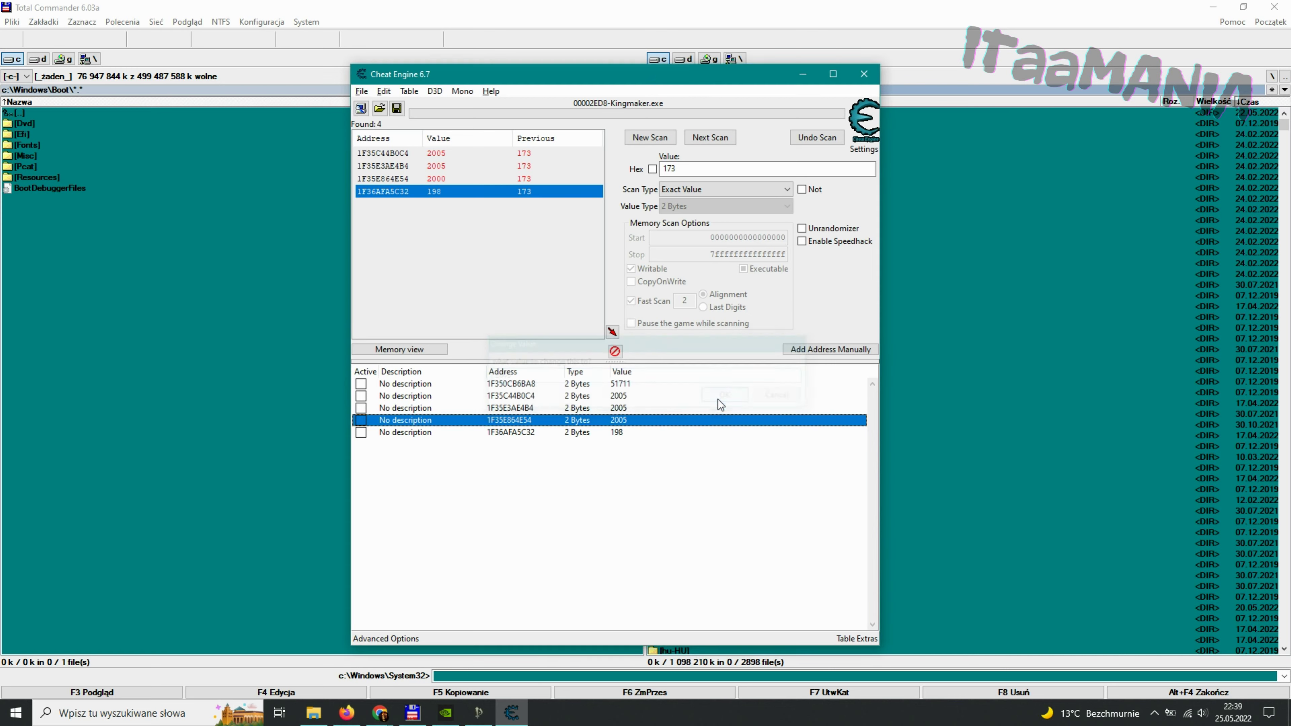
Step: Return to Kingmaker, reopen the inventory to recheck the experience, and resume the paused corridor fight against the remaining assassin
left_click(478, 712)
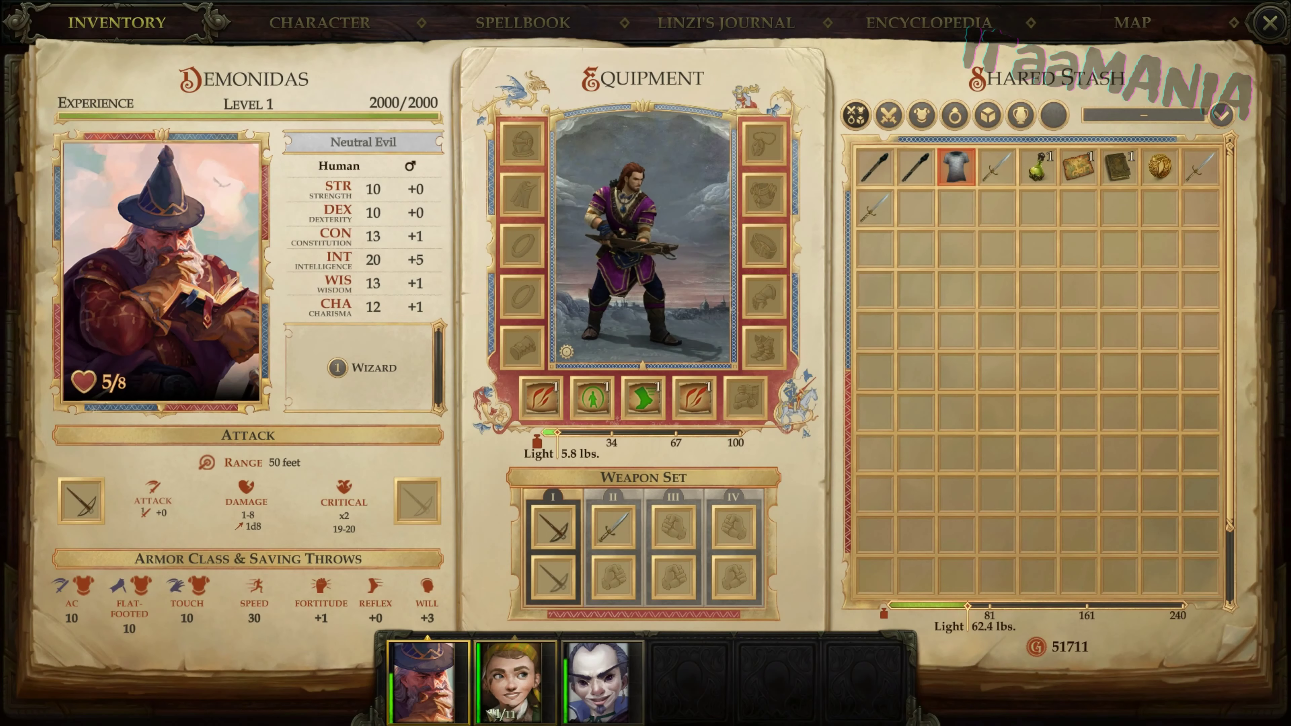
key("i")
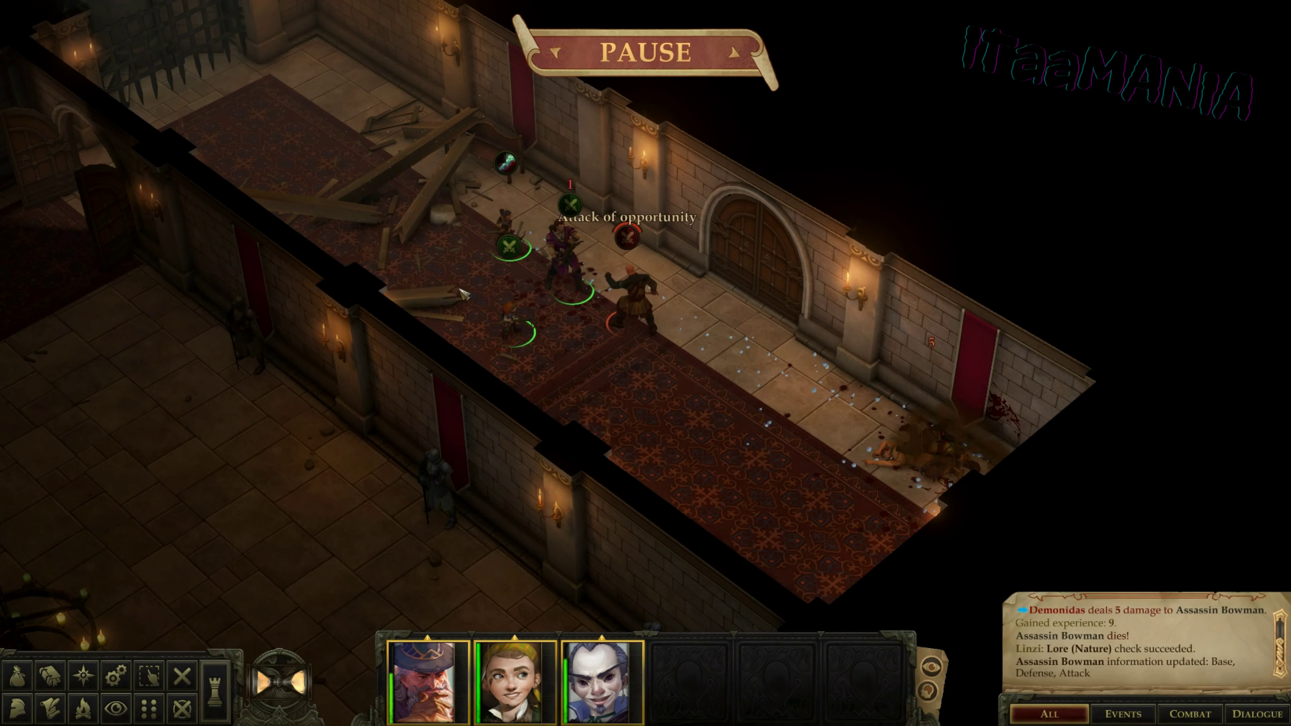
key("i")
key("space")
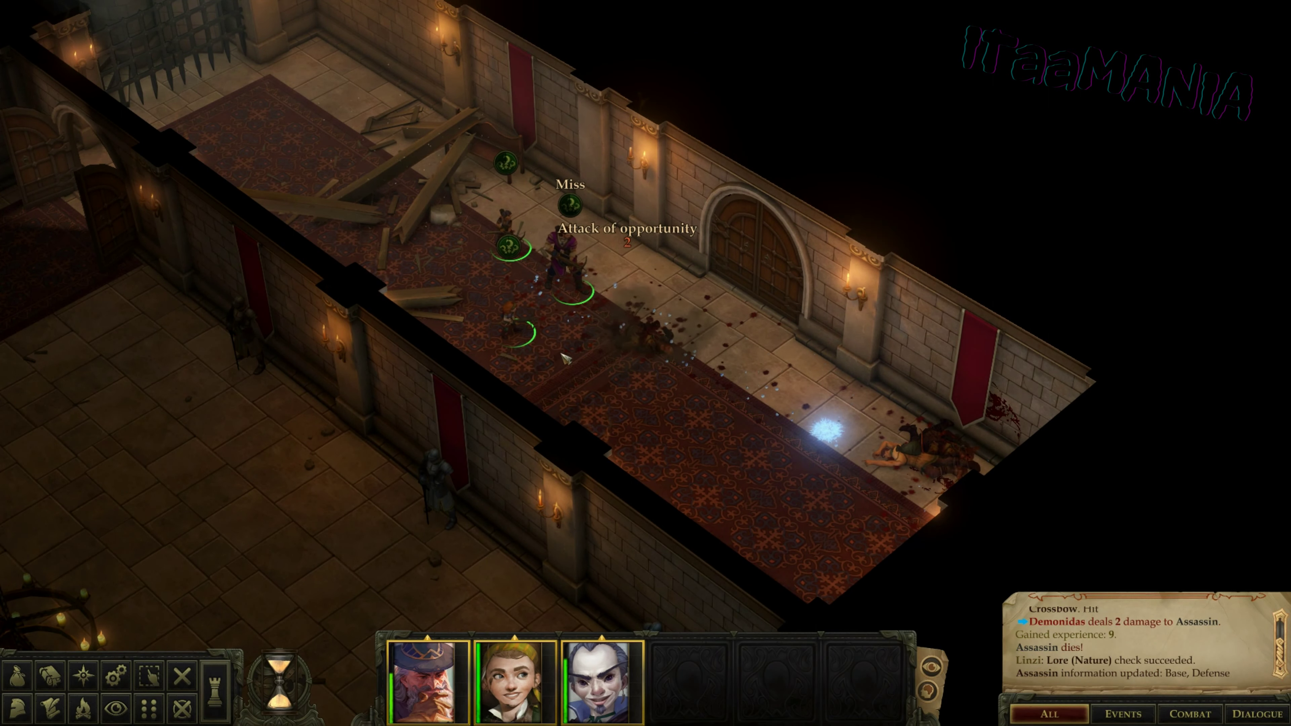
left_click(585, 375)
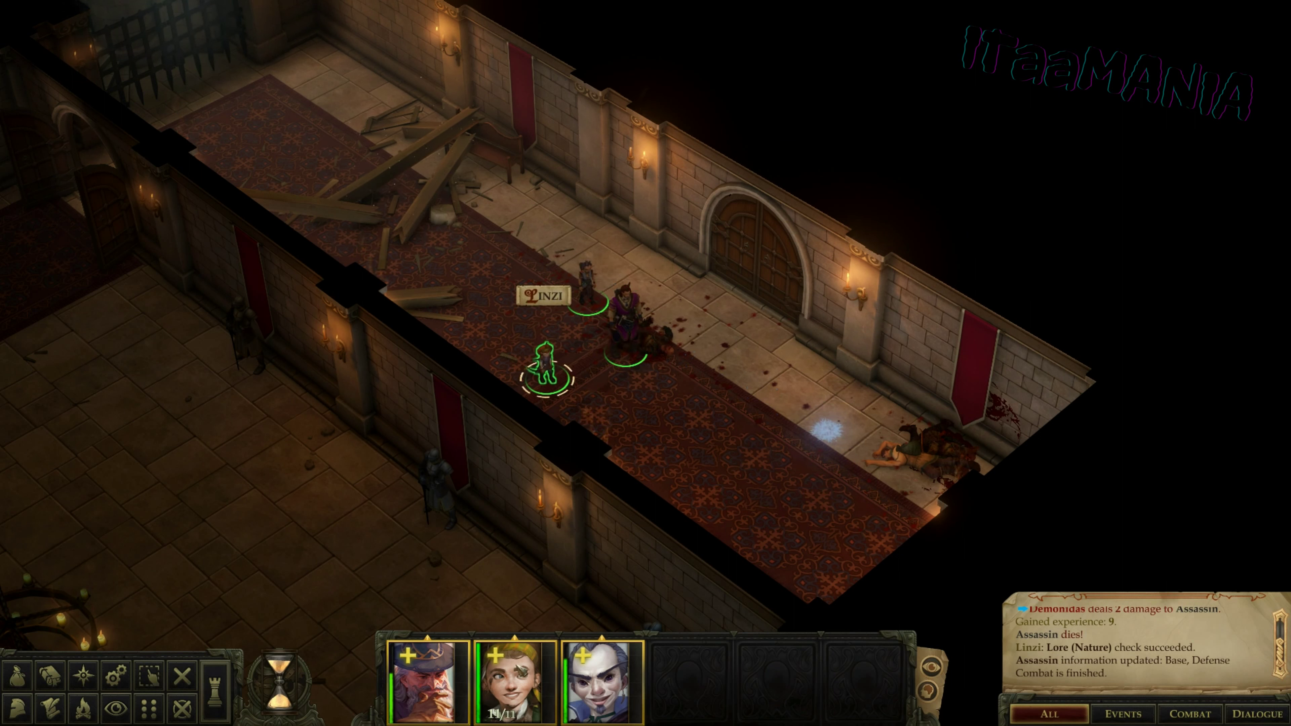
left_click(409, 657)
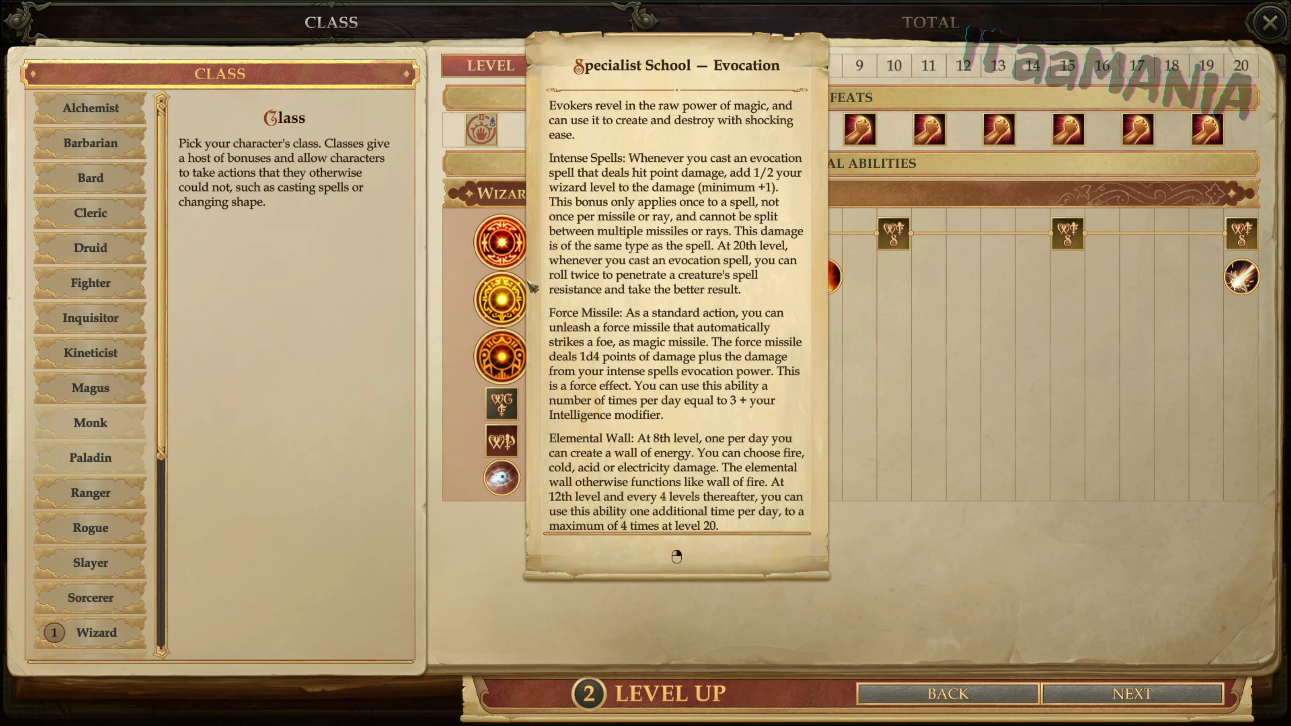
left_click(104, 293)
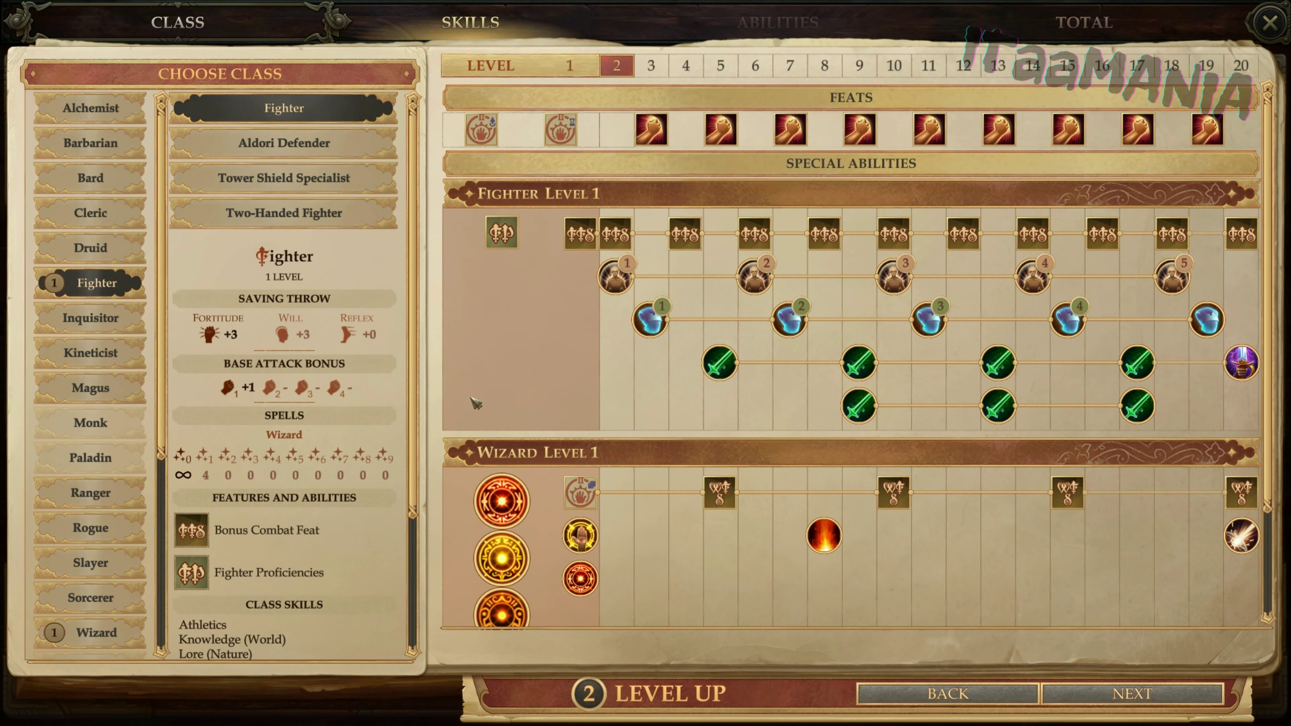
left_click(112, 312)
left_click(94, 282)
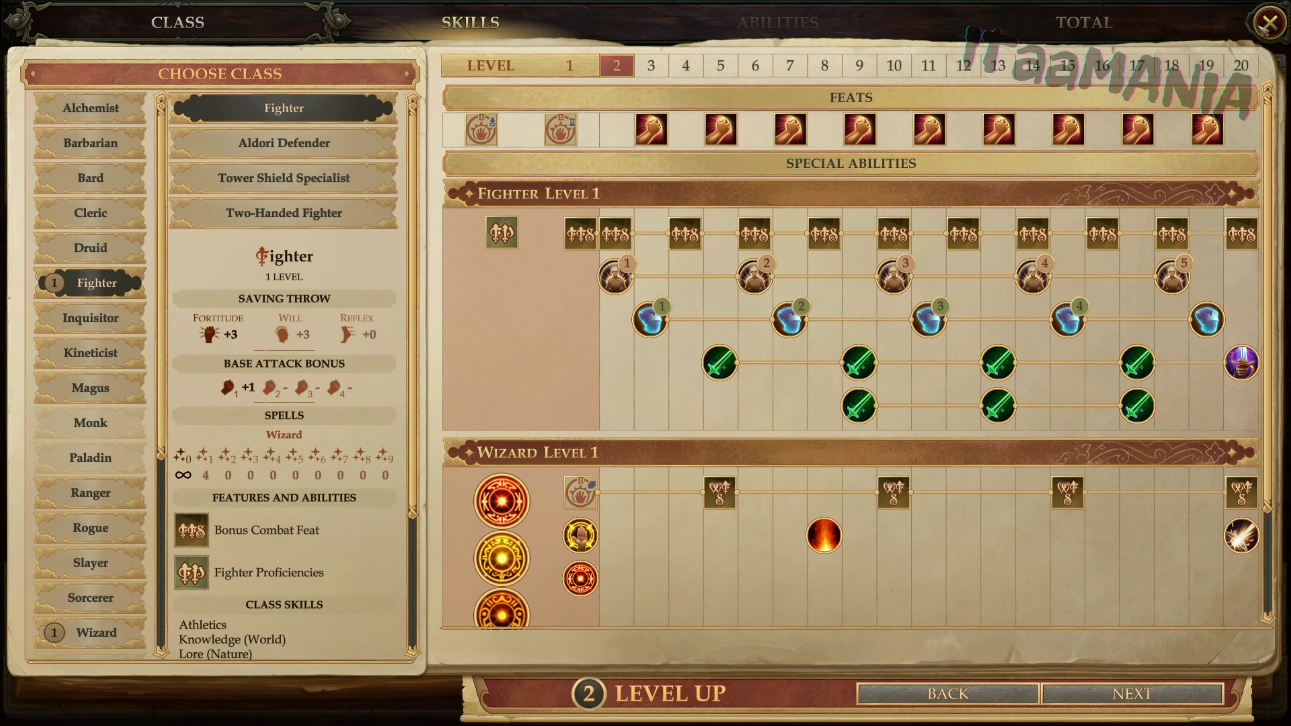
left_click(1268, 23)
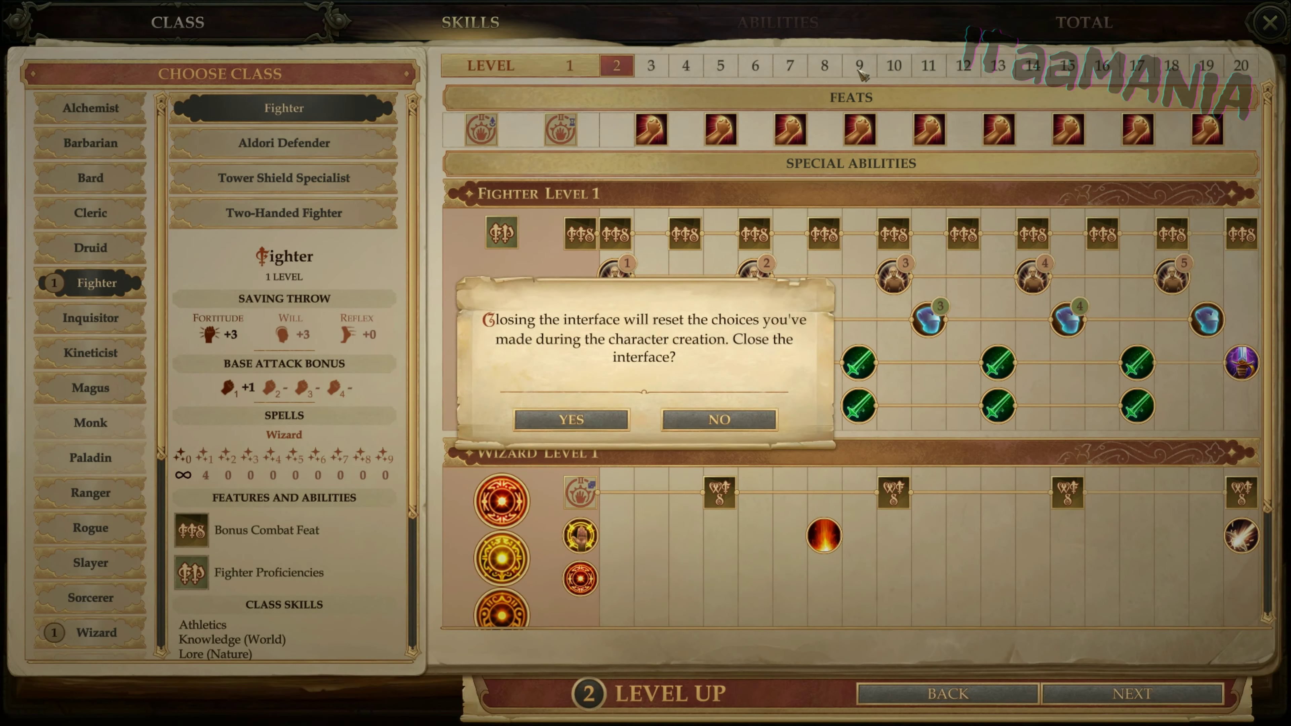
left_click(606, 427)
Step: Start the main character's level-up from the inventory and choose Wizard as the class for level 2
key("i")
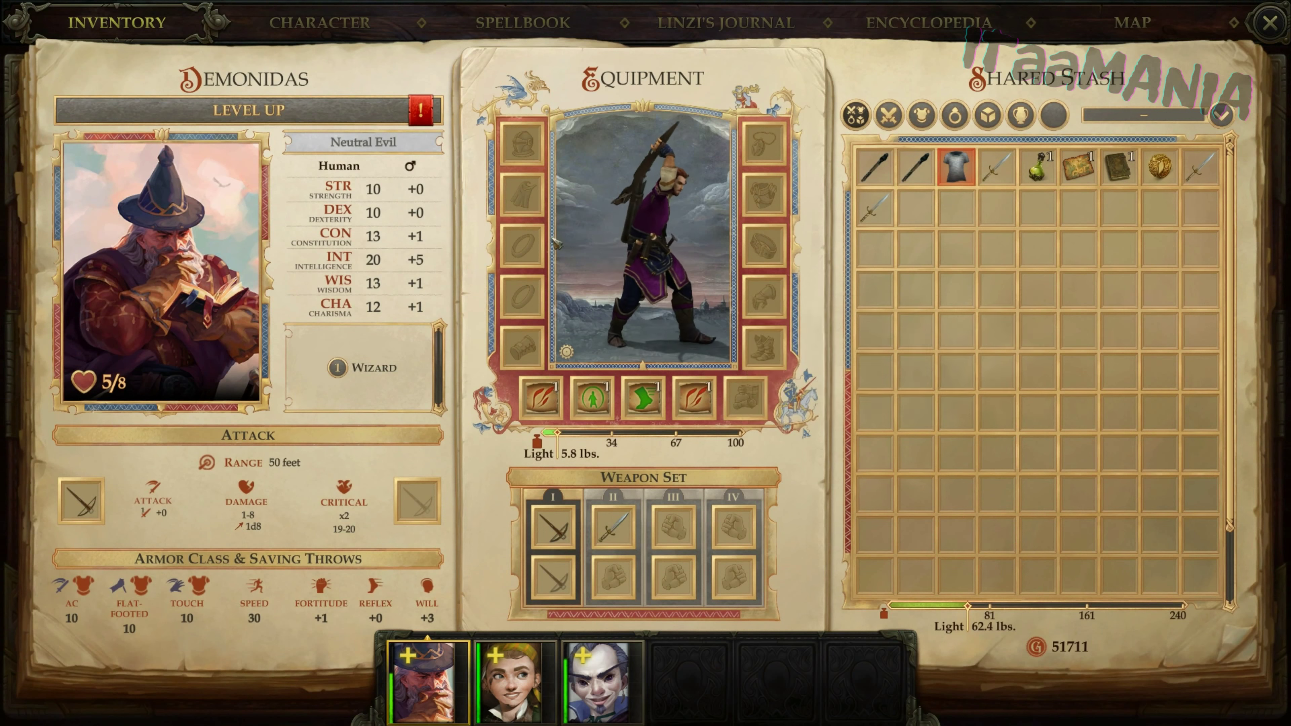
left_click(425, 119)
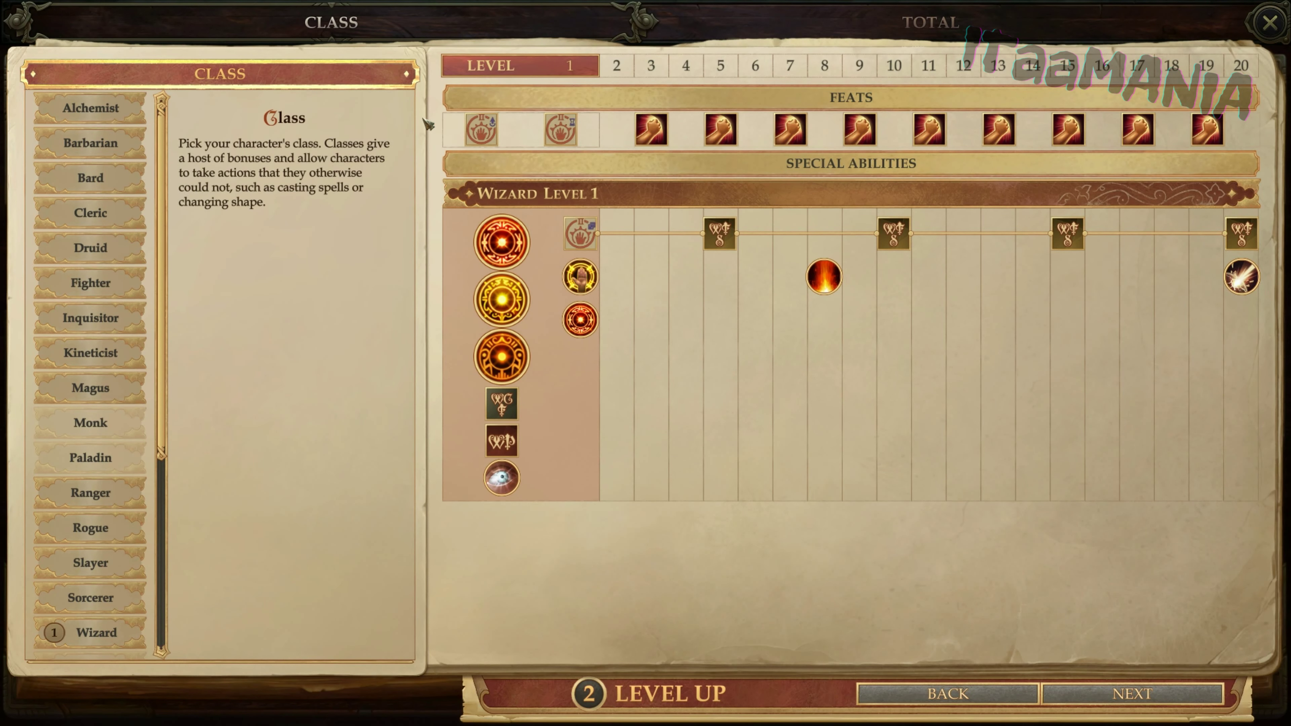
mouse_move(588, 104)
mouse_move(811, 289)
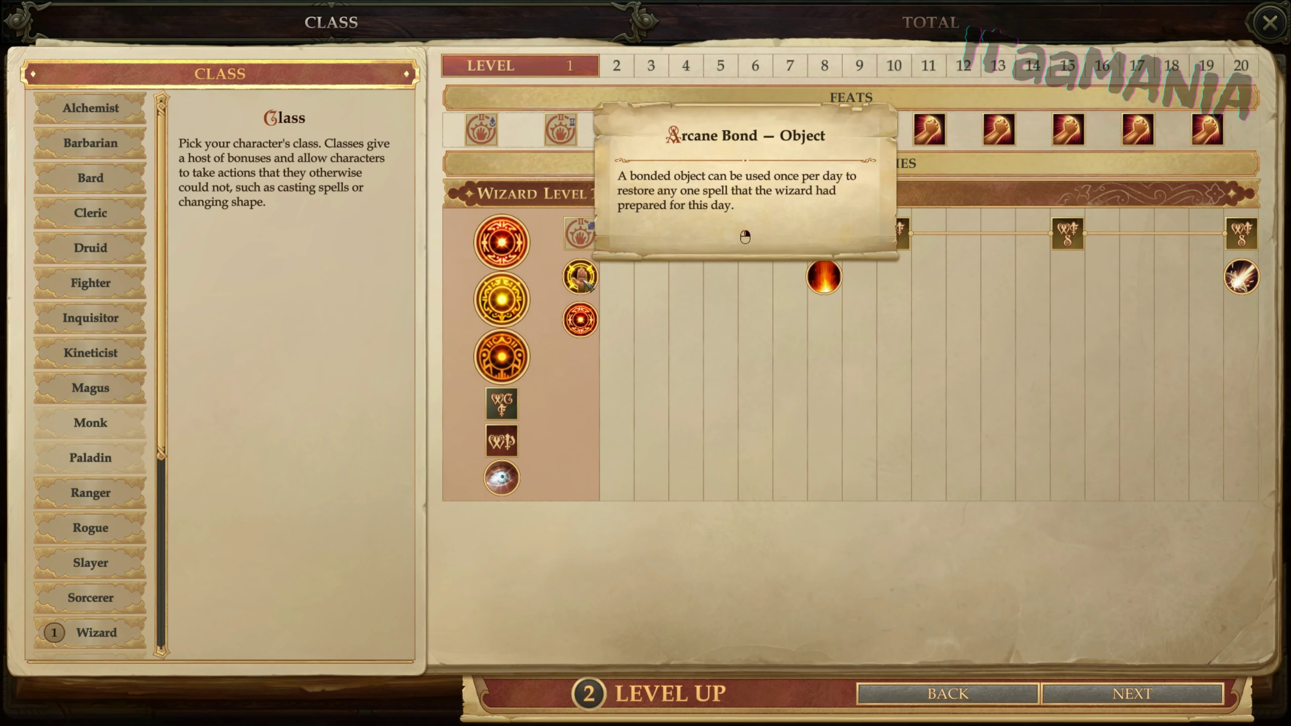
left_click(91, 318)
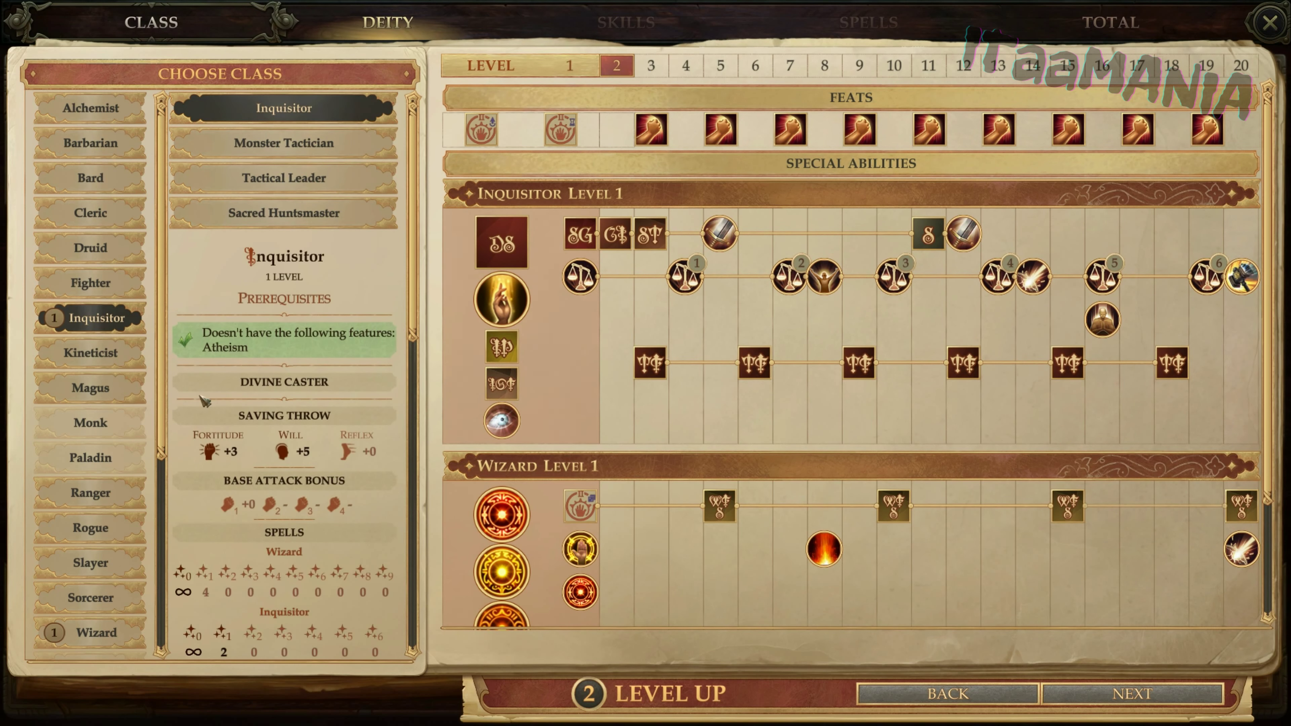
left_click(90, 635)
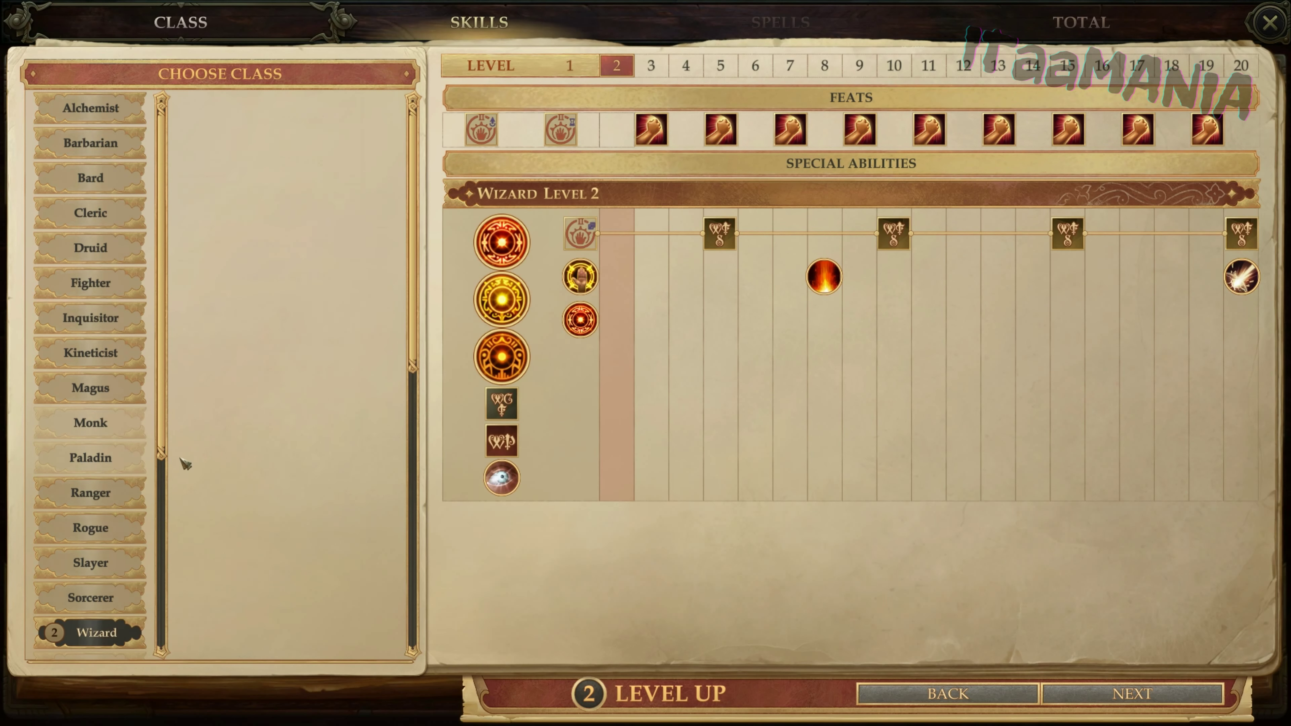
scroll(100, 451, "down", 3)
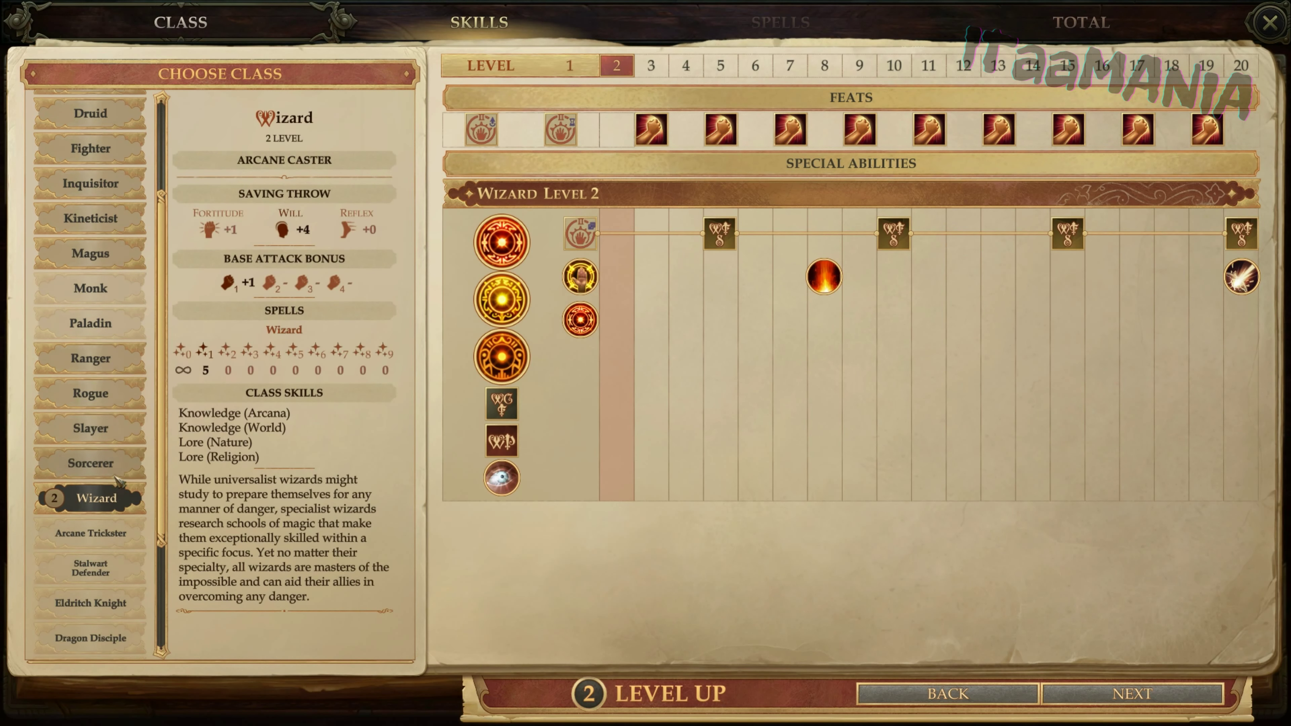
Step: Spend the level 2 skill points, raising Knowledge (Arcana), Knowledge (World), Perception, Persuasion and Use Magic Device to rank 2
left_click(1111, 704)
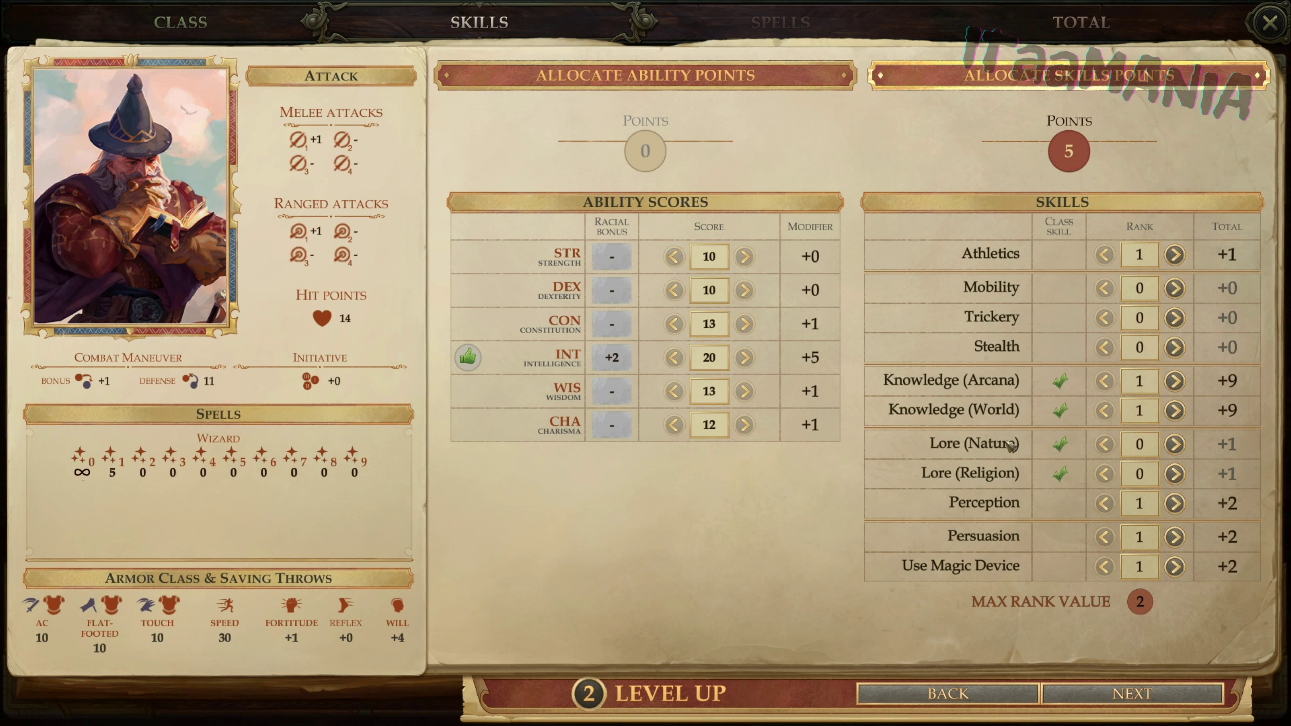
left_click(1173, 386)
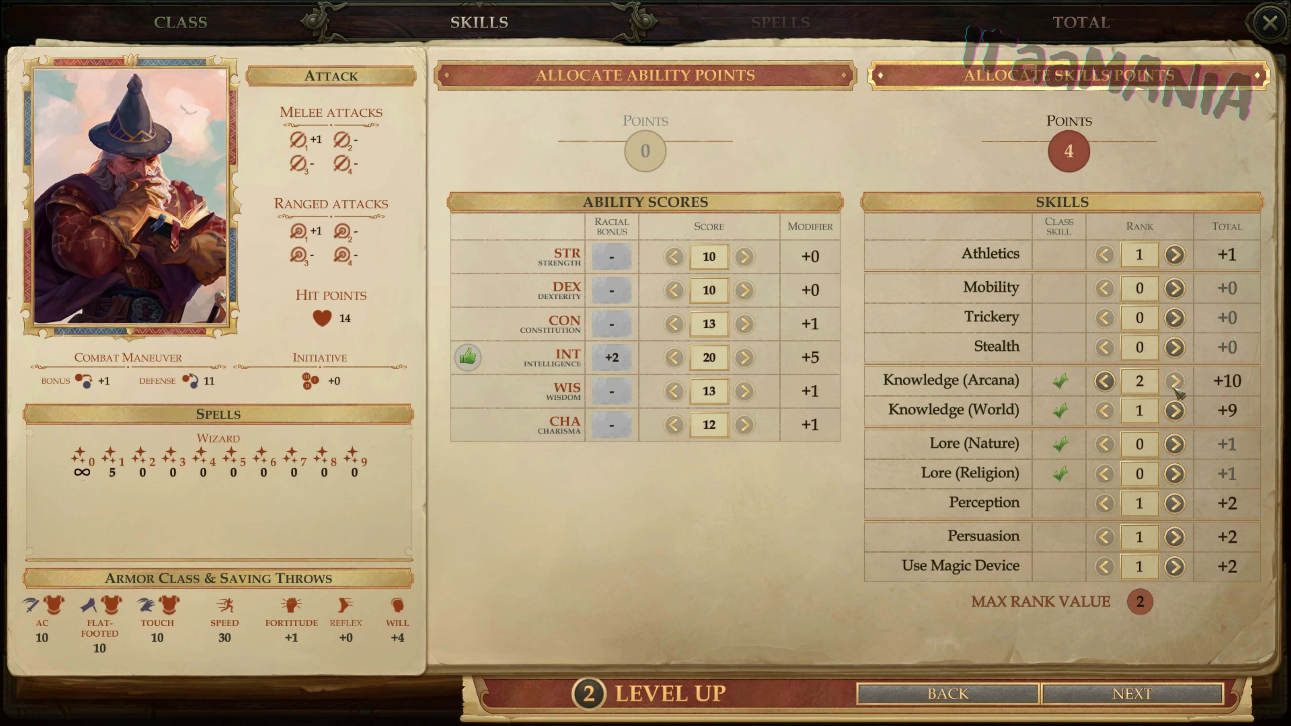
left_click(1174, 411)
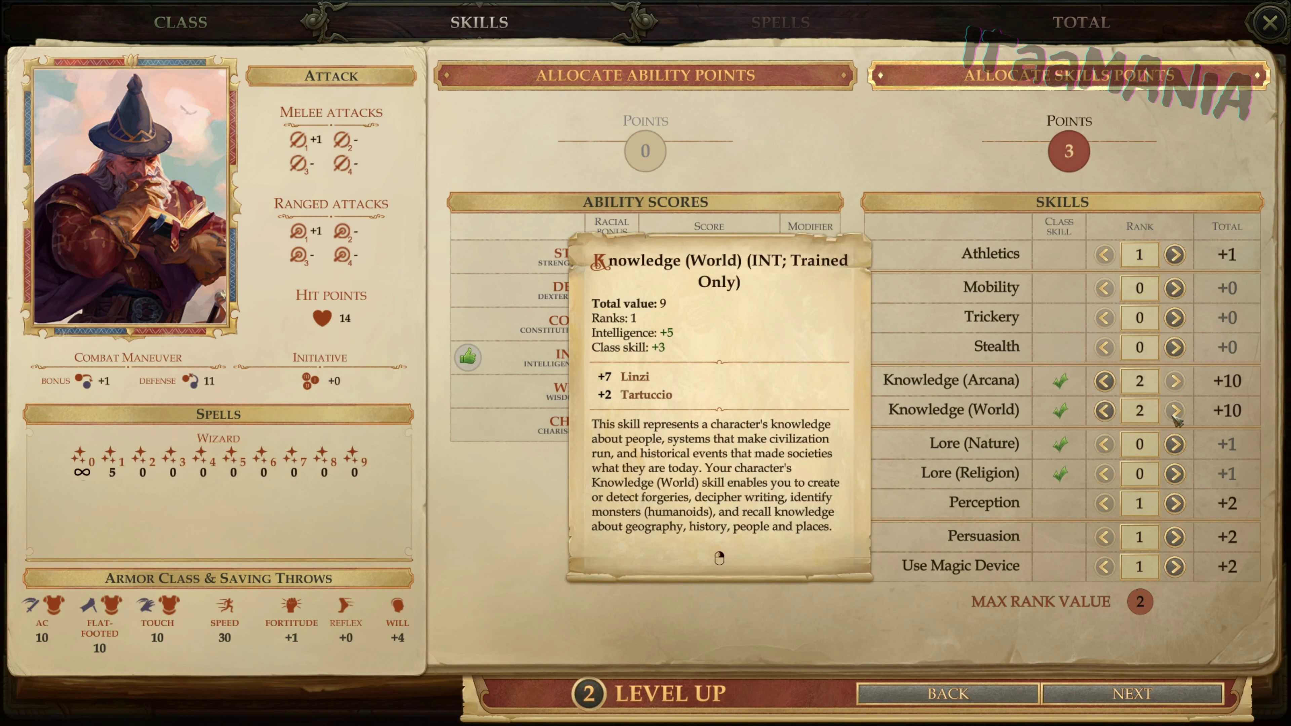
left_click(1174, 503)
left_click(1175, 538)
left_click(1174, 568)
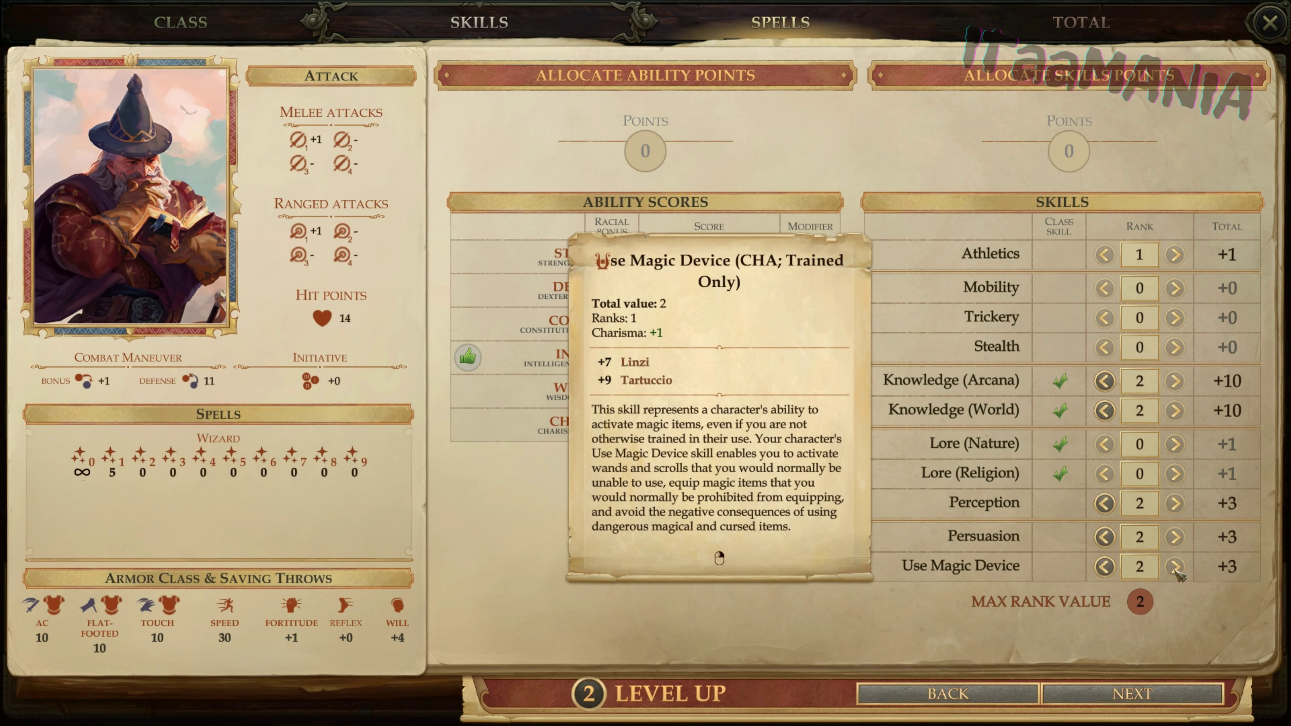
Step: Learn the spells Shocking Grasp and Ear-Piercing Scream, and complete the level 2 level-up
left_click(1126, 698)
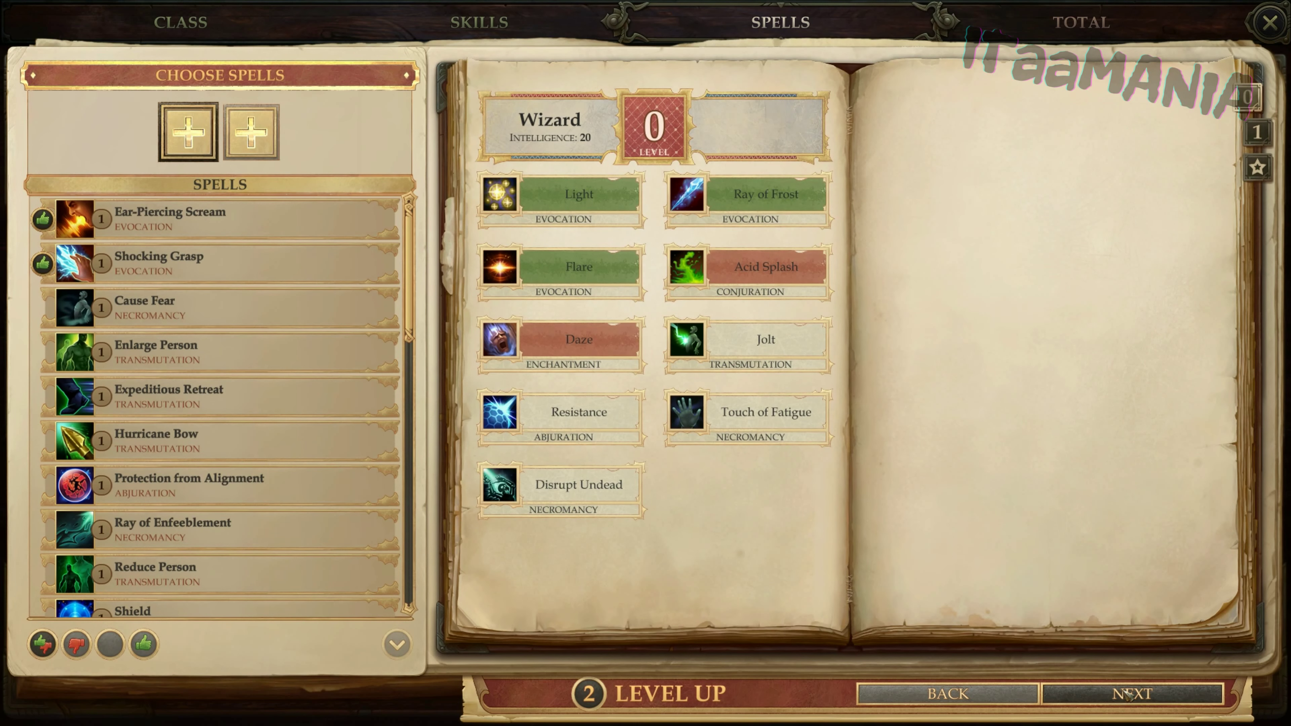
left_click(175, 262)
left_click(176, 232)
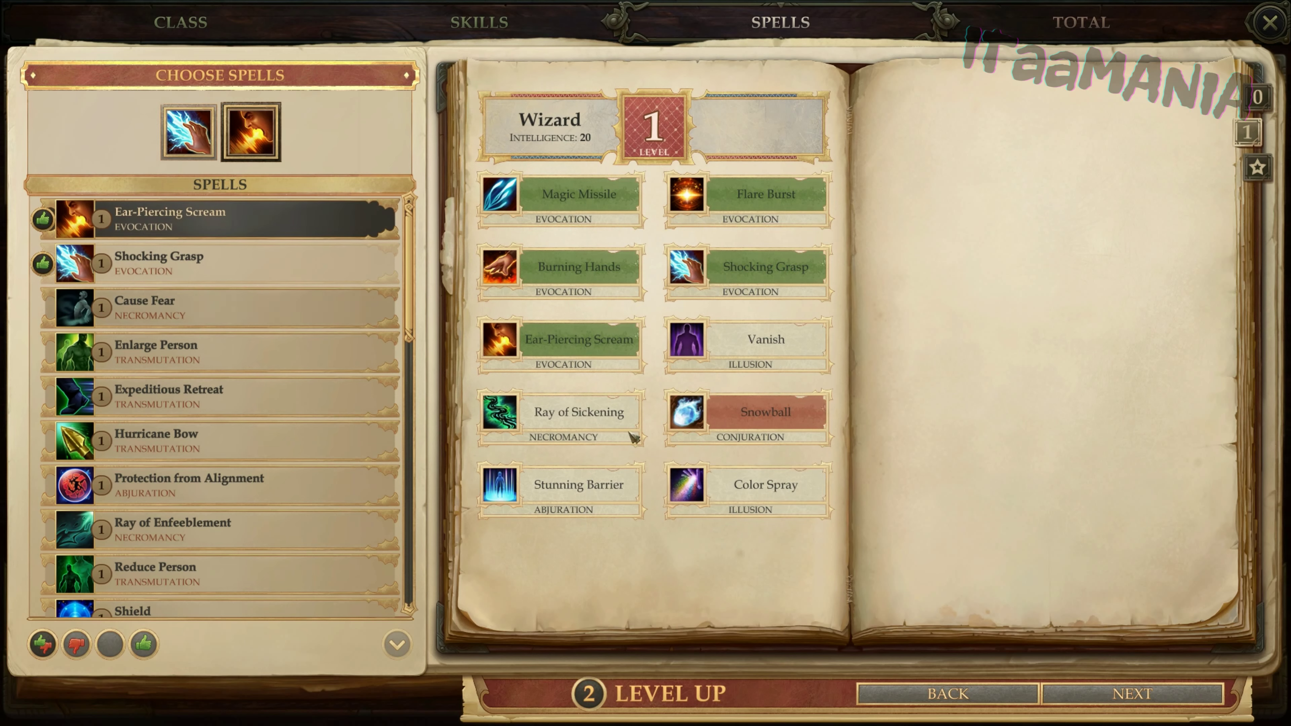
left_click(1115, 701)
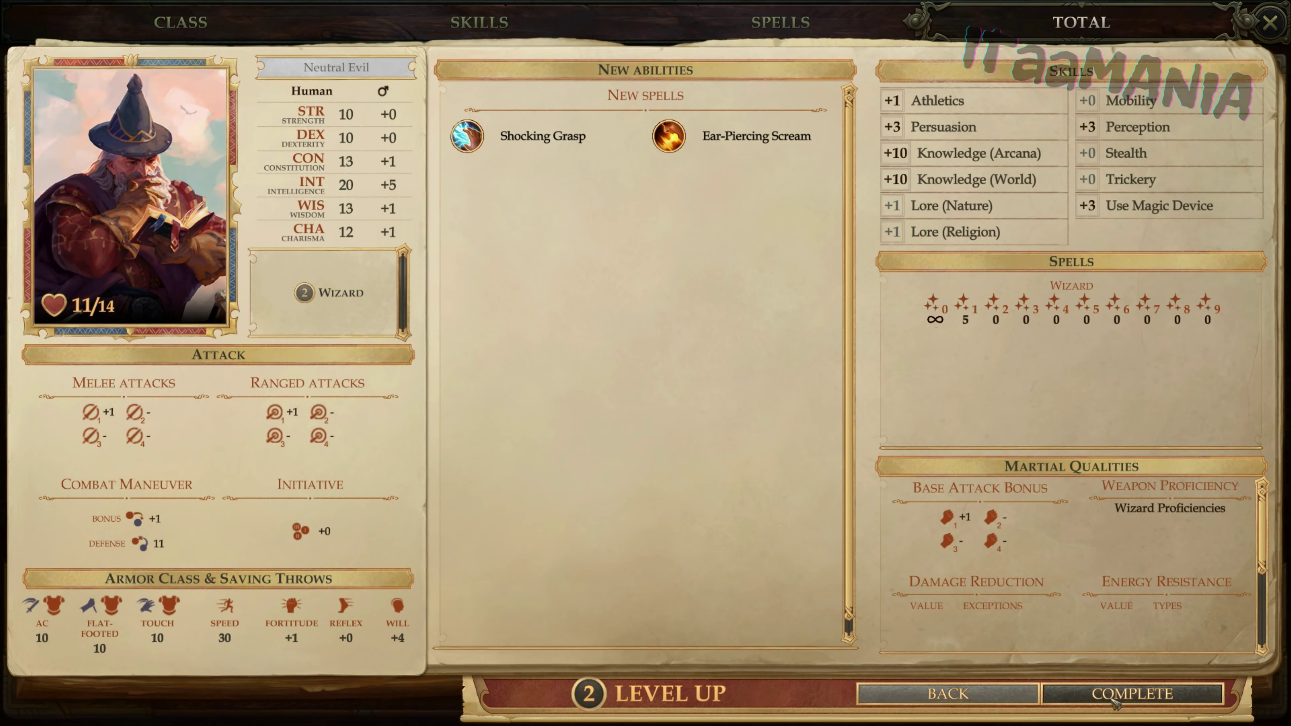
left_click(1113, 699)
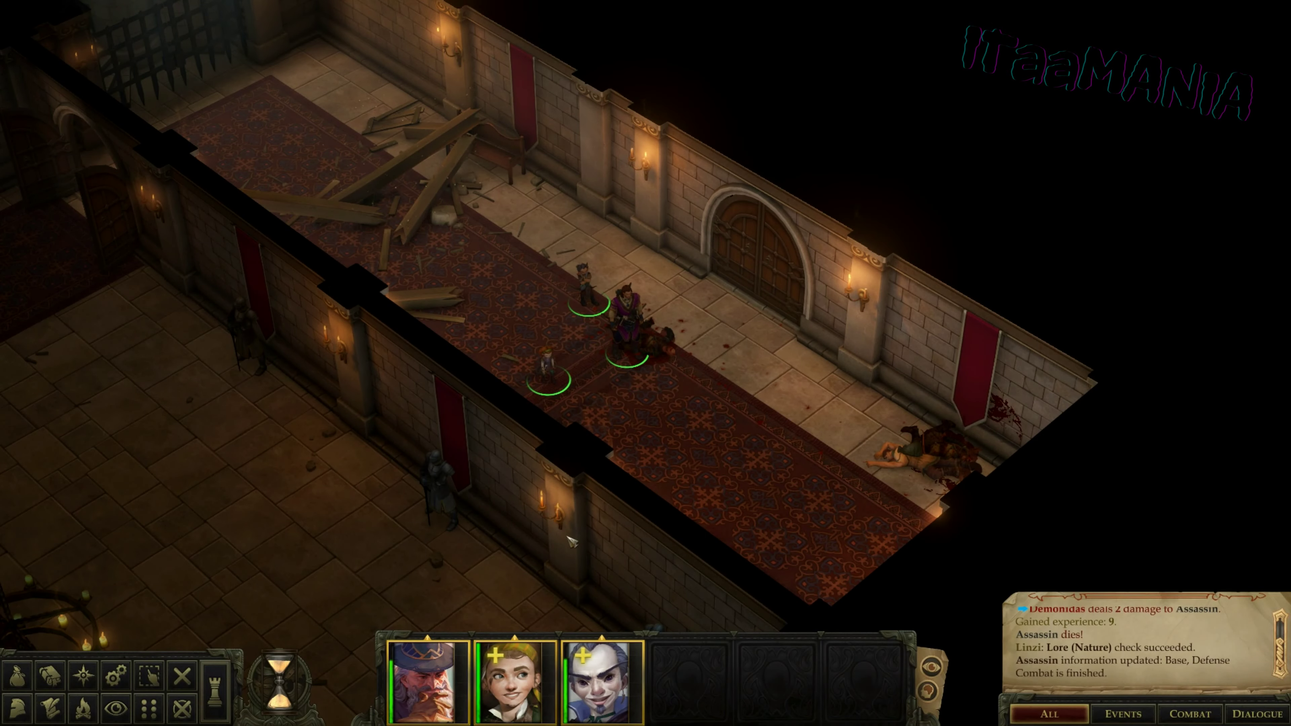
Step: Open the inventory to check the character's experience, and switch back to the address list in Cheat Engine
key("i")
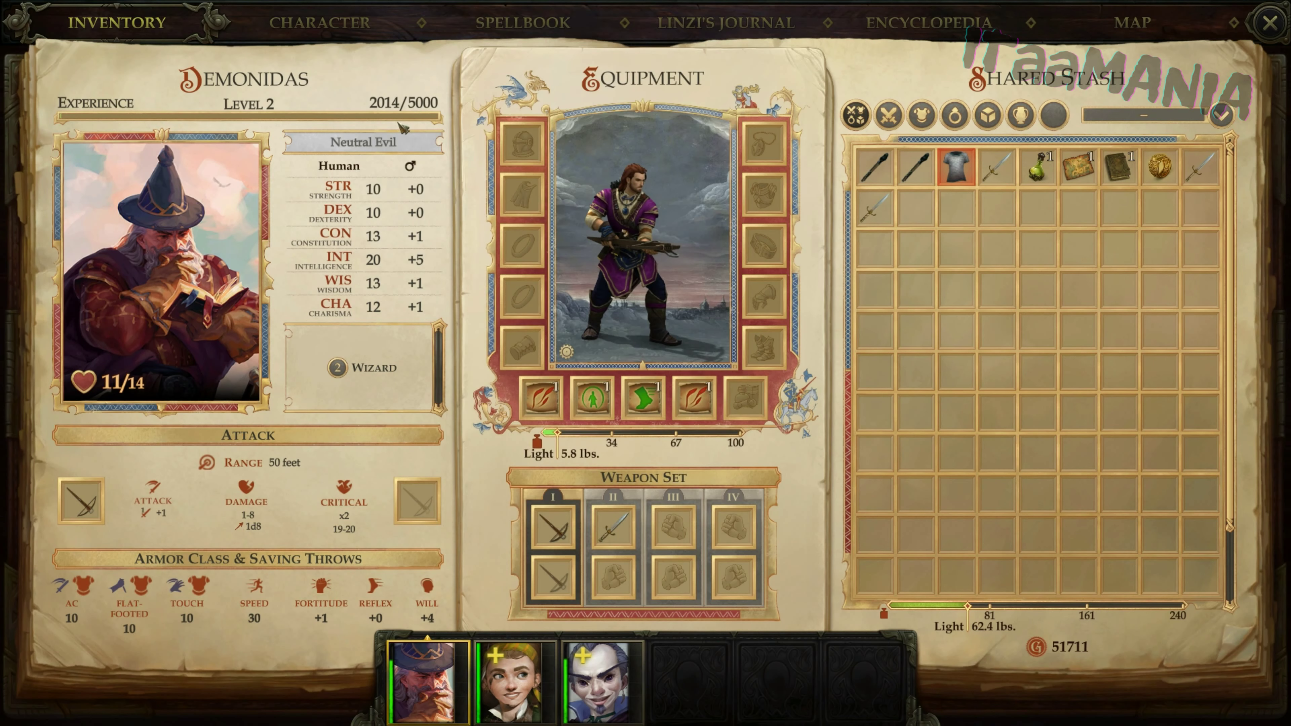
key("alt+Tab")
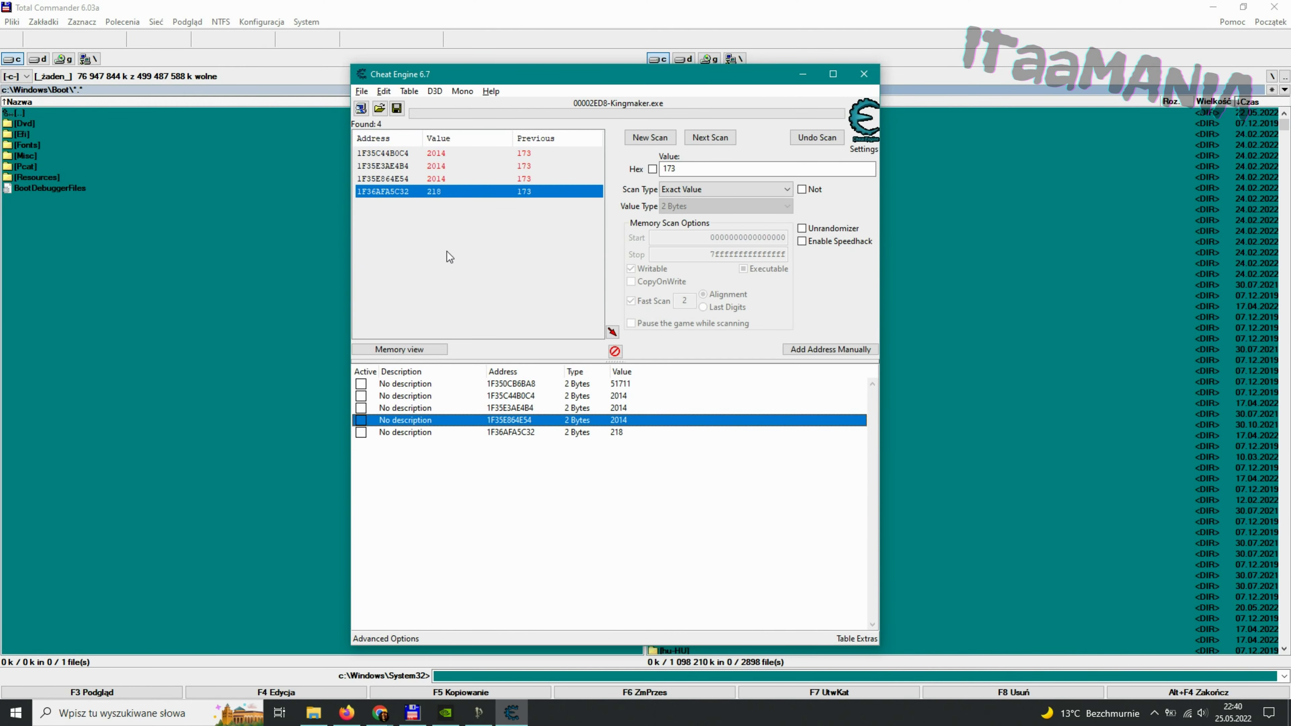
left_click(622, 384)
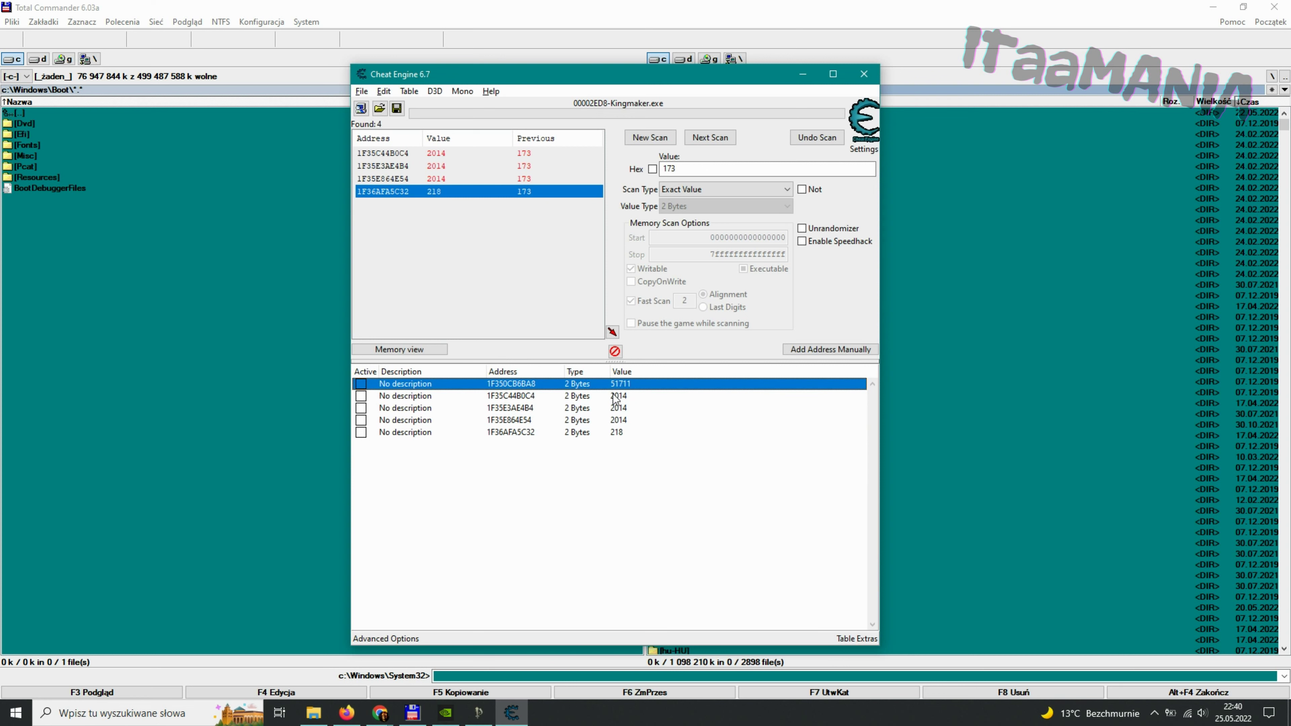
left_click(628, 397)
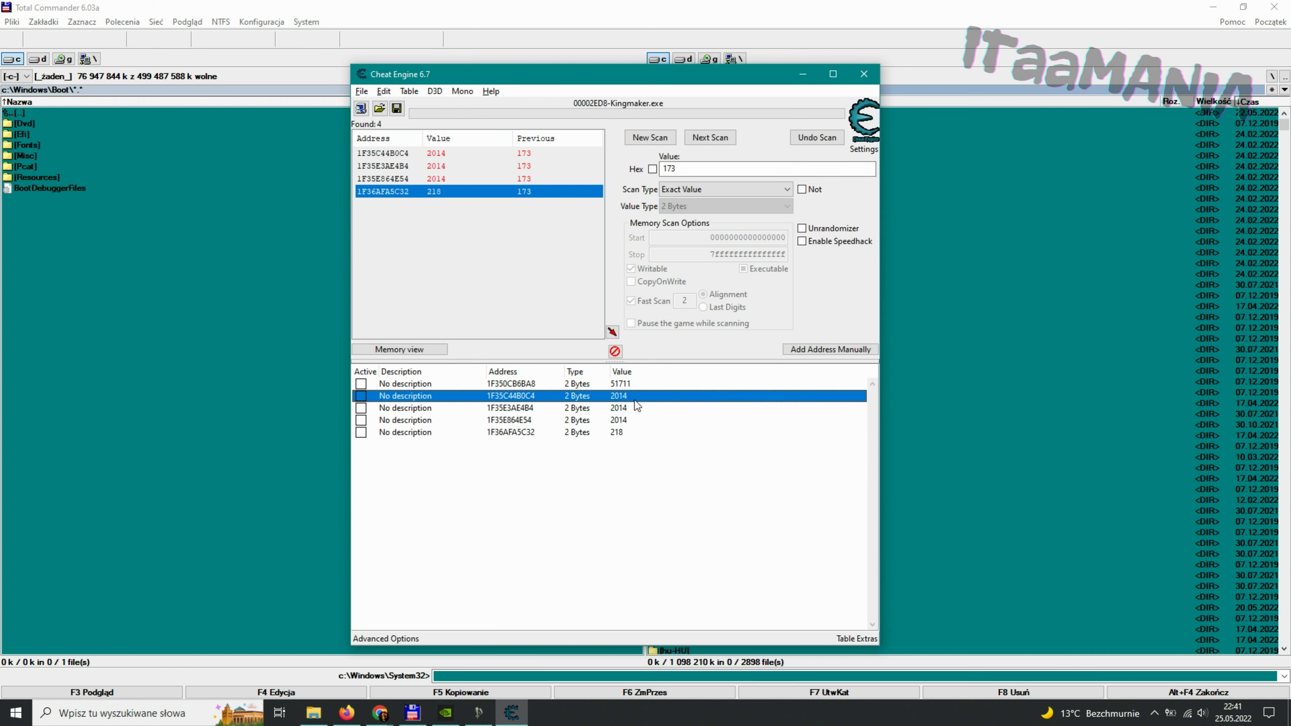
Step: Set the first three experience addresses below the gold entry to 999999
double_click(635, 401)
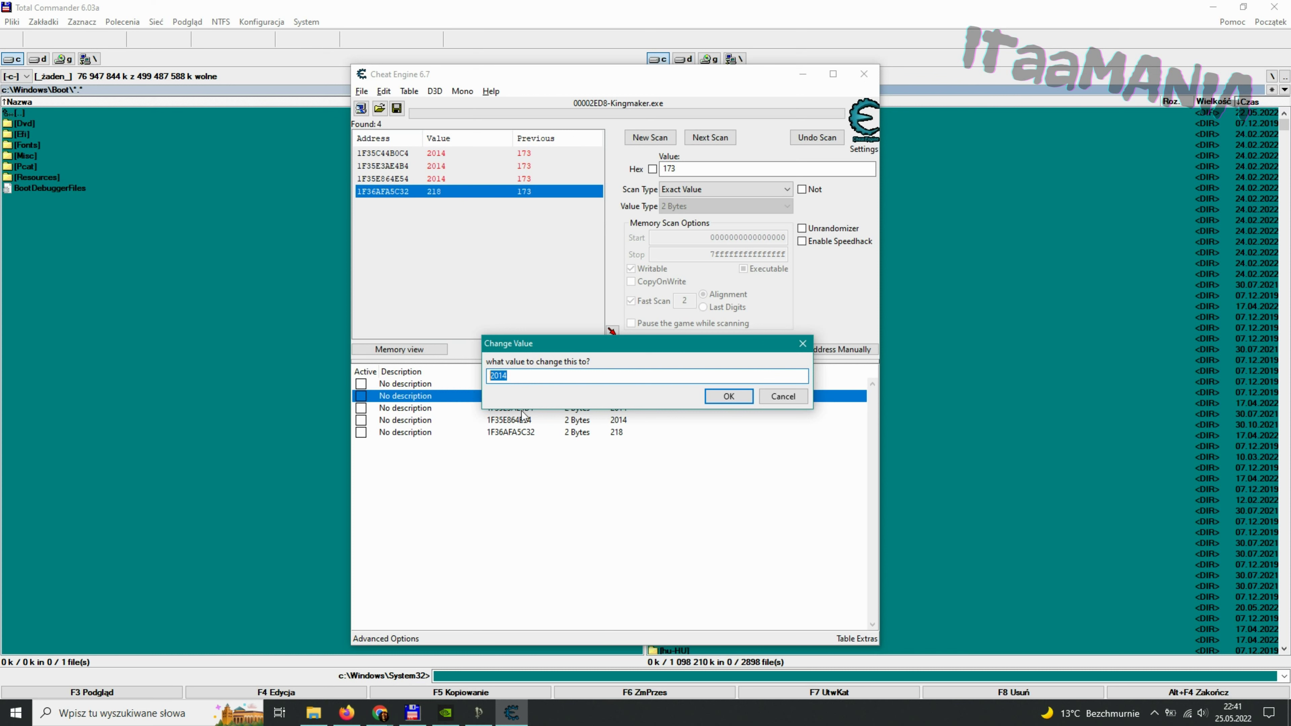
type("999999")
left_click_drag(512, 376, 494, 376)
left_click(728, 396)
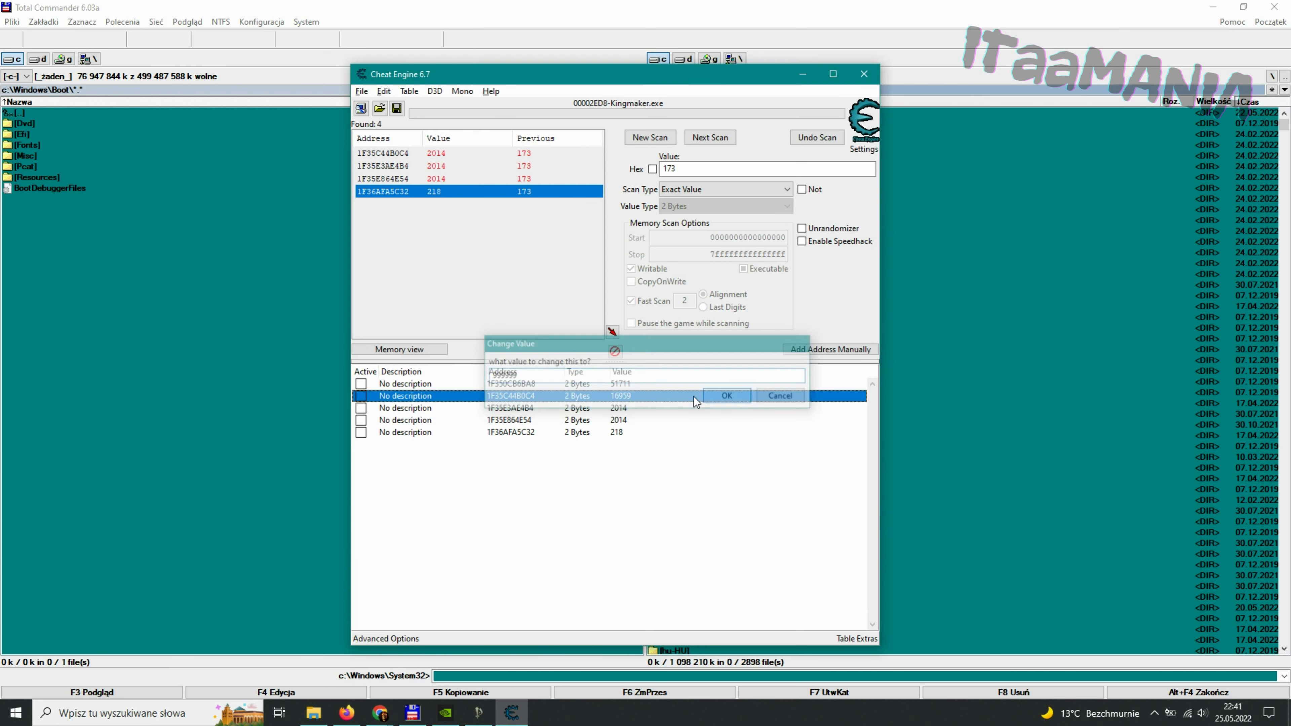
double_click(629, 408)
left_click_drag(529, 371, 463, 366)
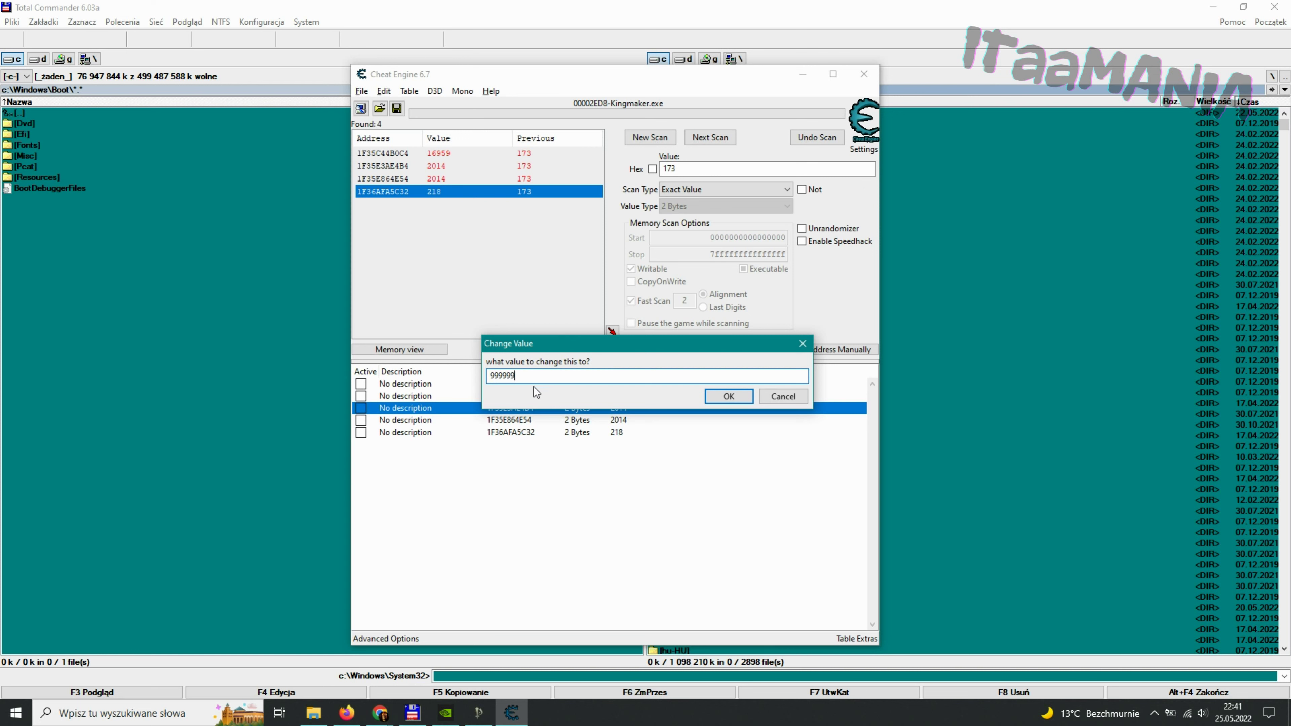
key("Return")
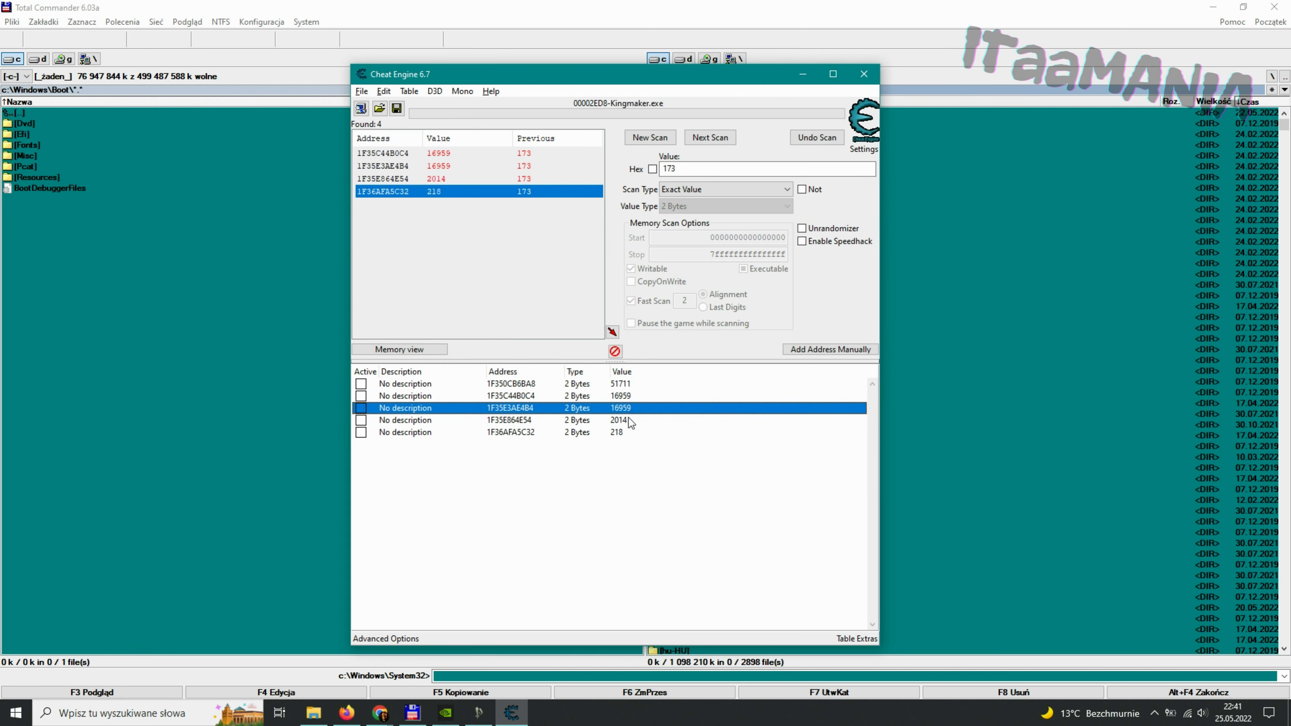
double_click(628, 418)
left_click_drag(551, 378, 438, 368)
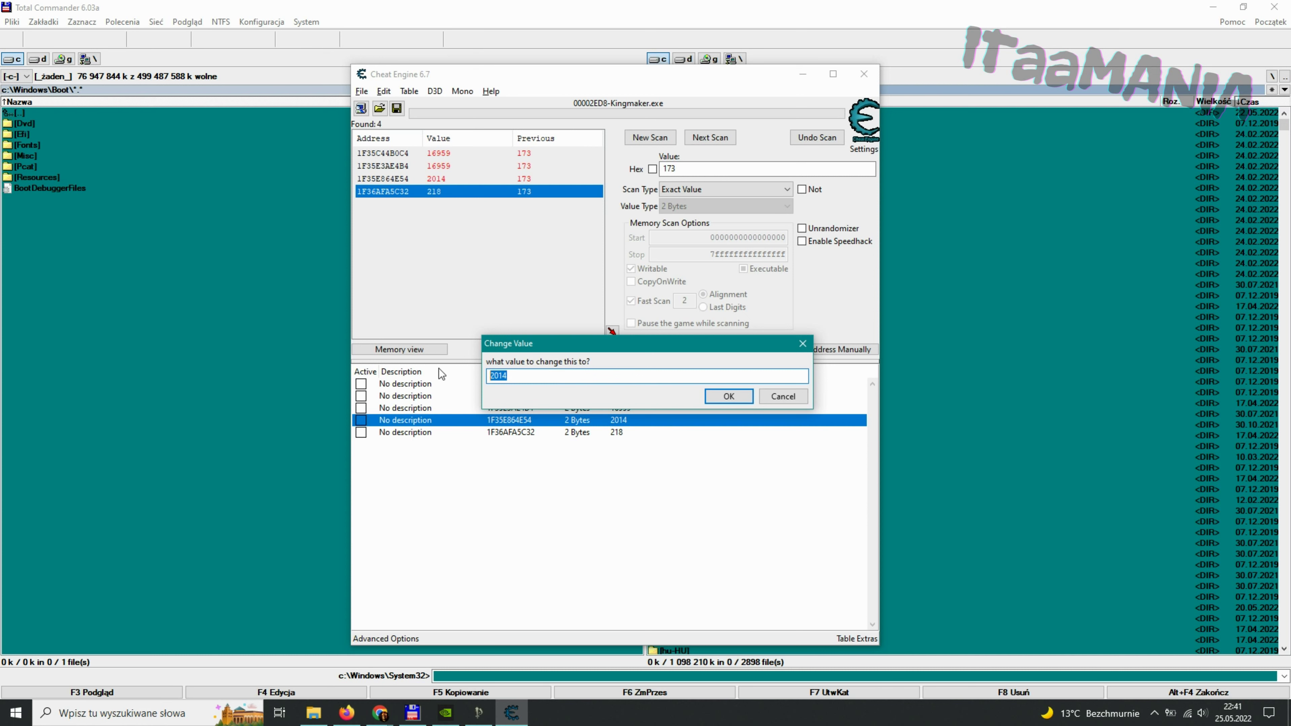
type("999999")
left_click(728, 396)
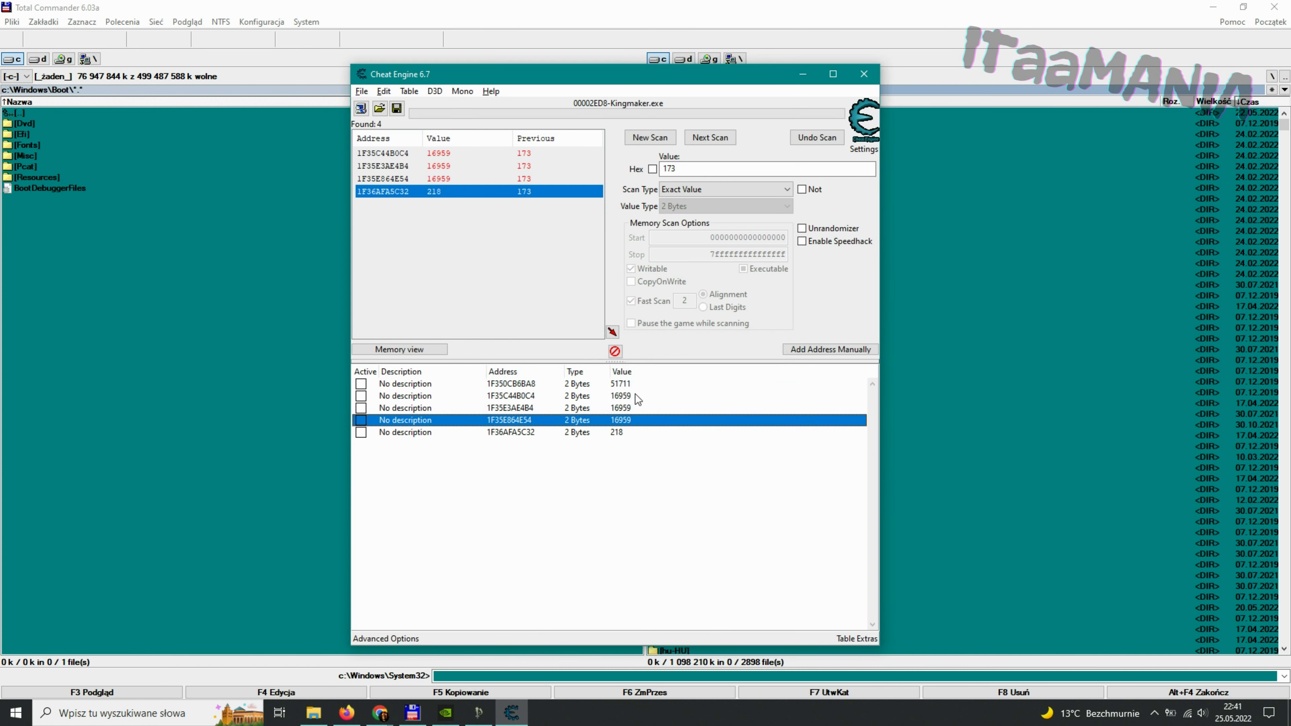
Step: Switch to Kingmaker, and close and reopen the inventory to refresh the character's experience
left_click(476, 717)
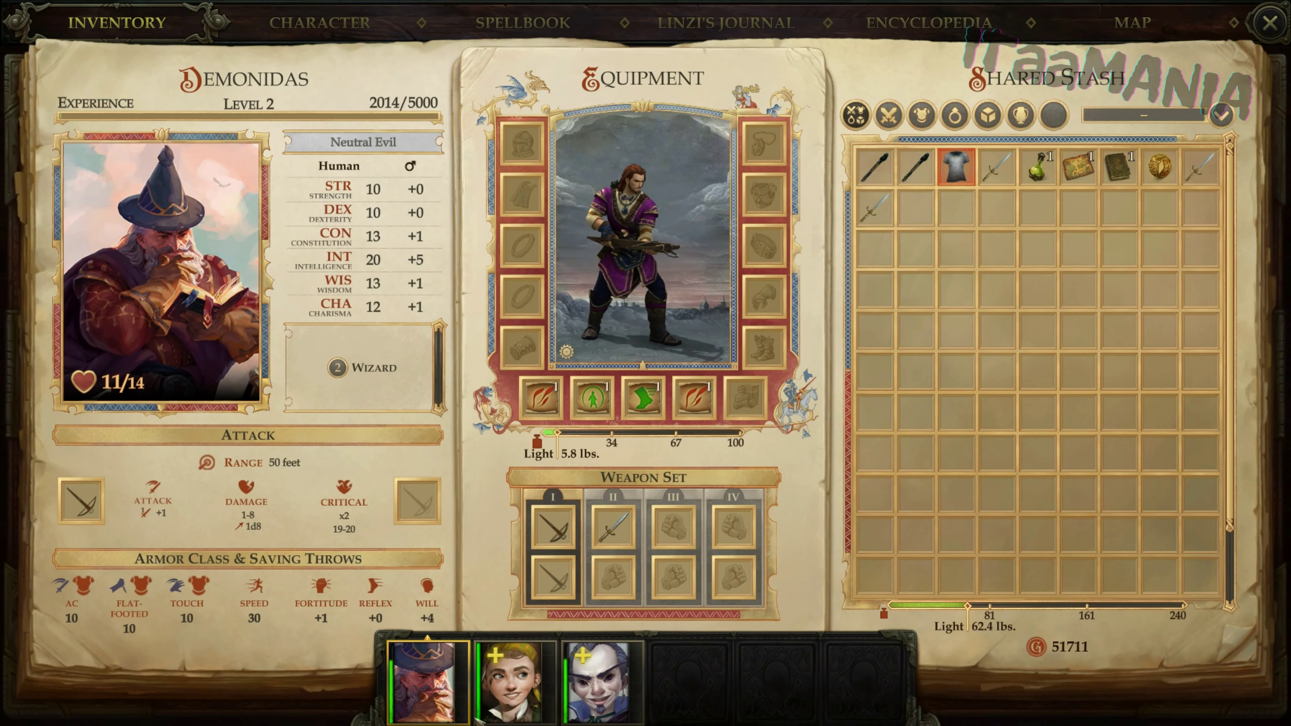
mouse_move(421, 235)
key("Escape")
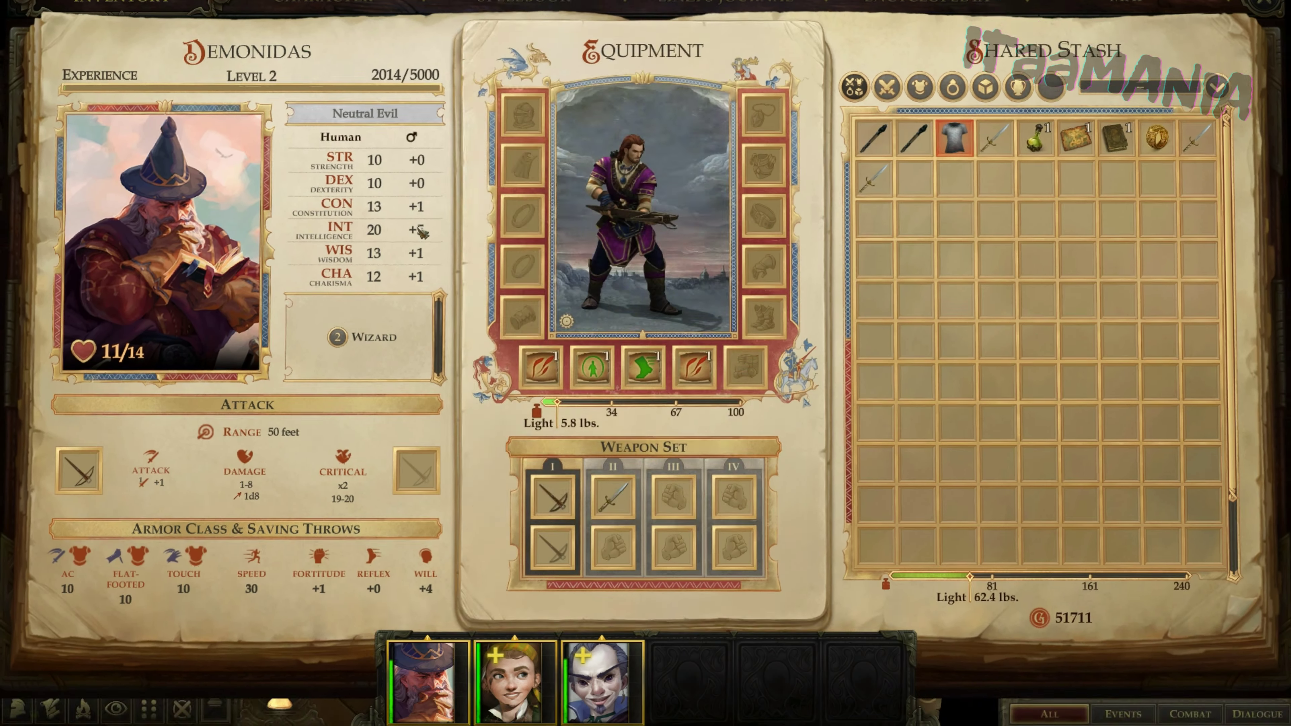
key("i")
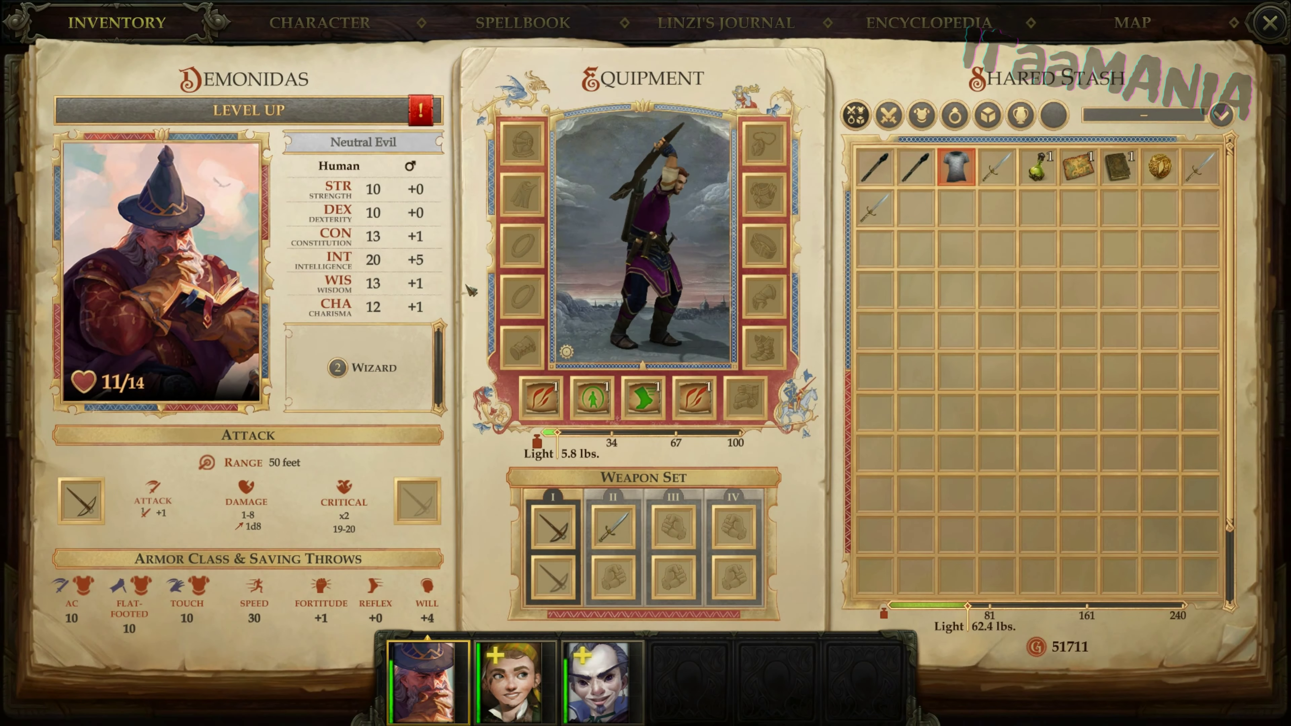
Step: Start the main character's next level-up, choose Wizard as the class for level 3, and proceed to skill allocation
left_click(383, 114)
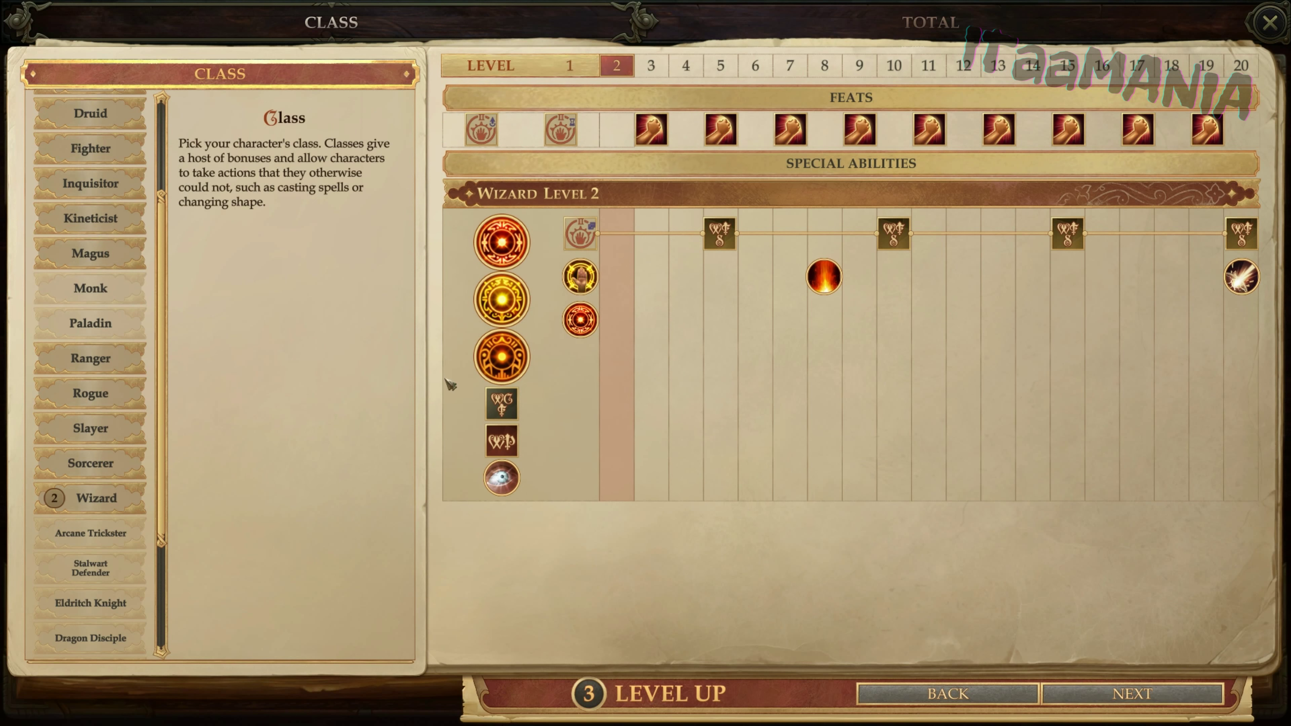
left_click(94, 506)
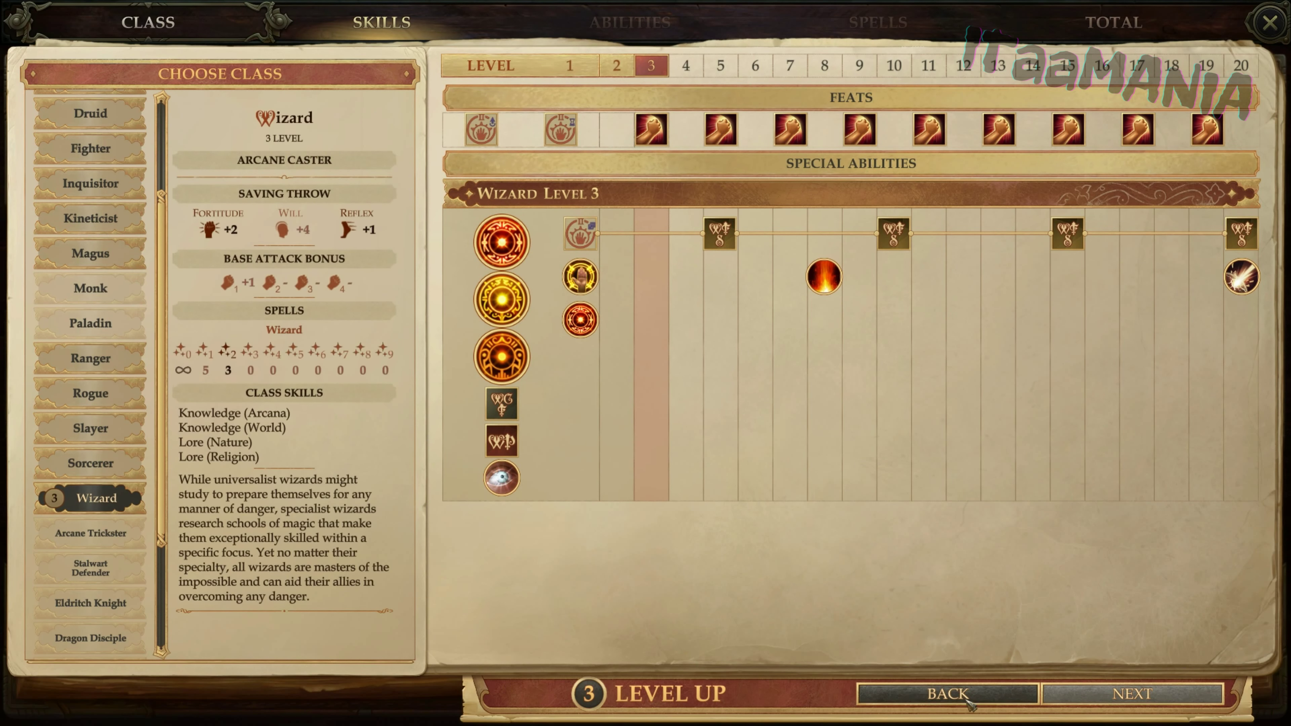
left_click(1123, 696)
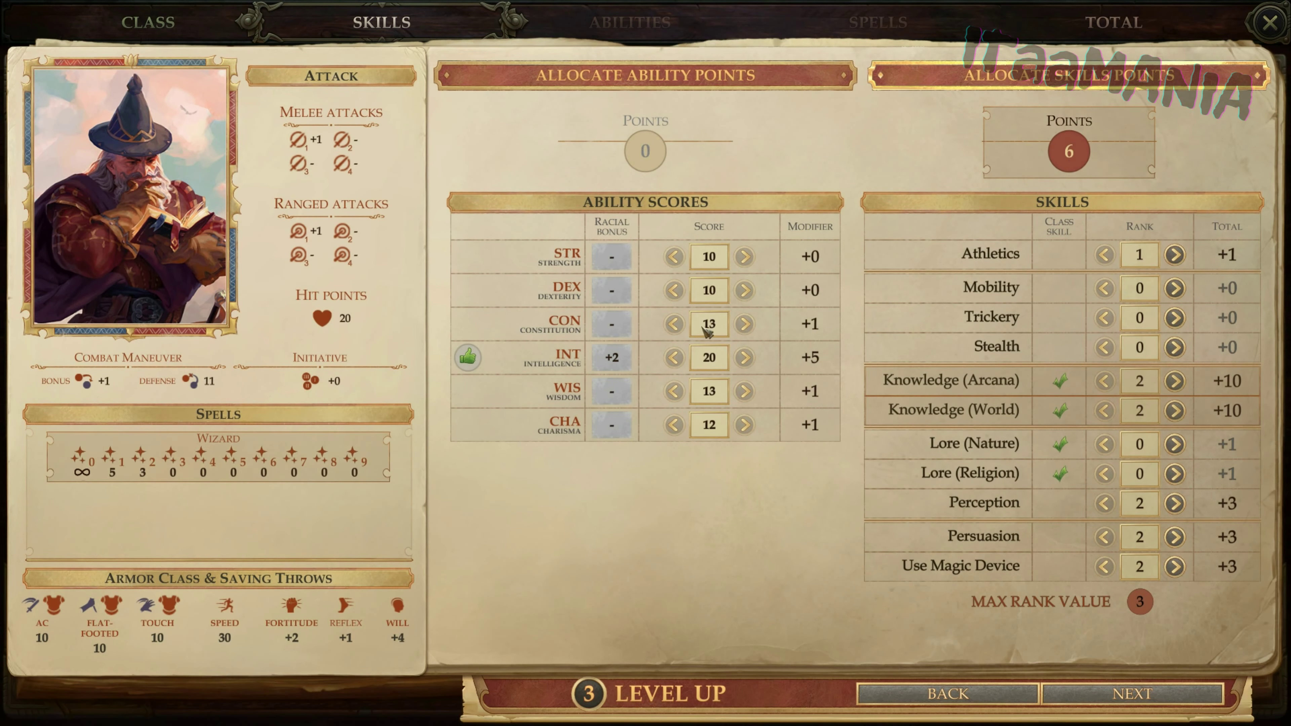
Step: Raise Knowledge (Arcana), Knowledge (World), Persuasion and Use Magic Device to rank 3, and Stealth to rank 2
left_click(1178, 381)
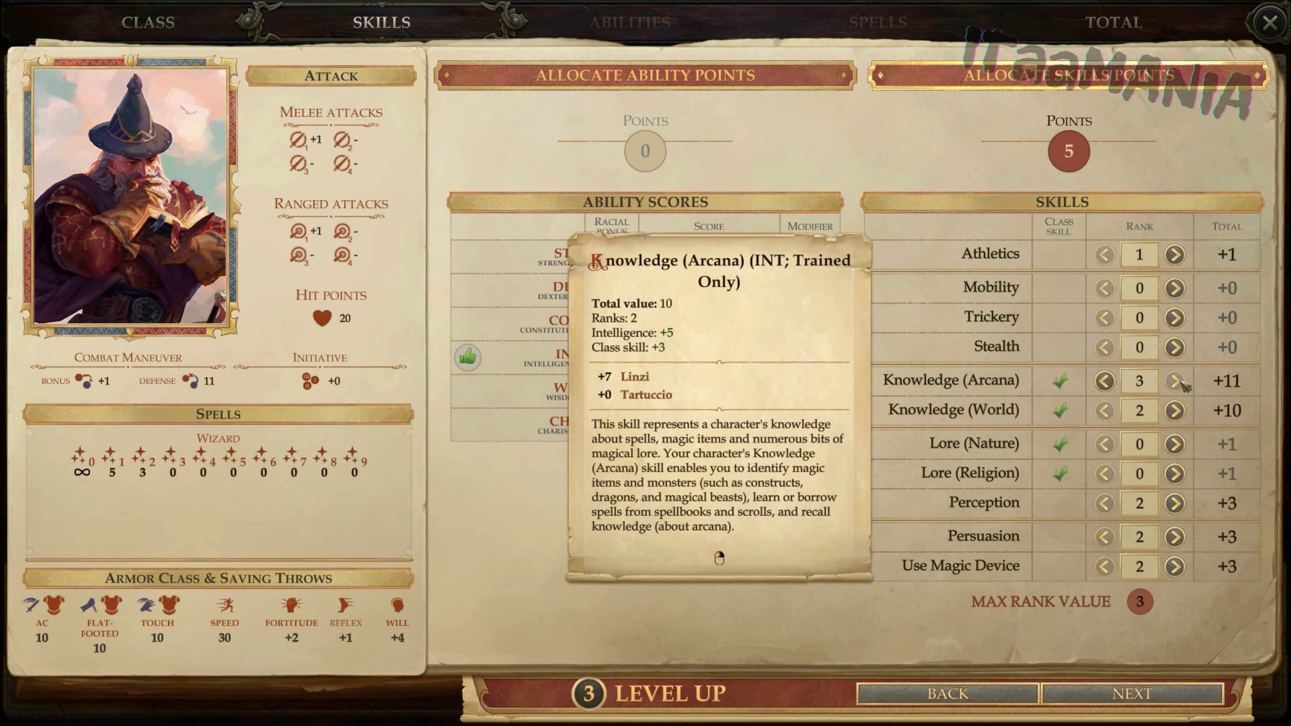
left_click(1175, 411)
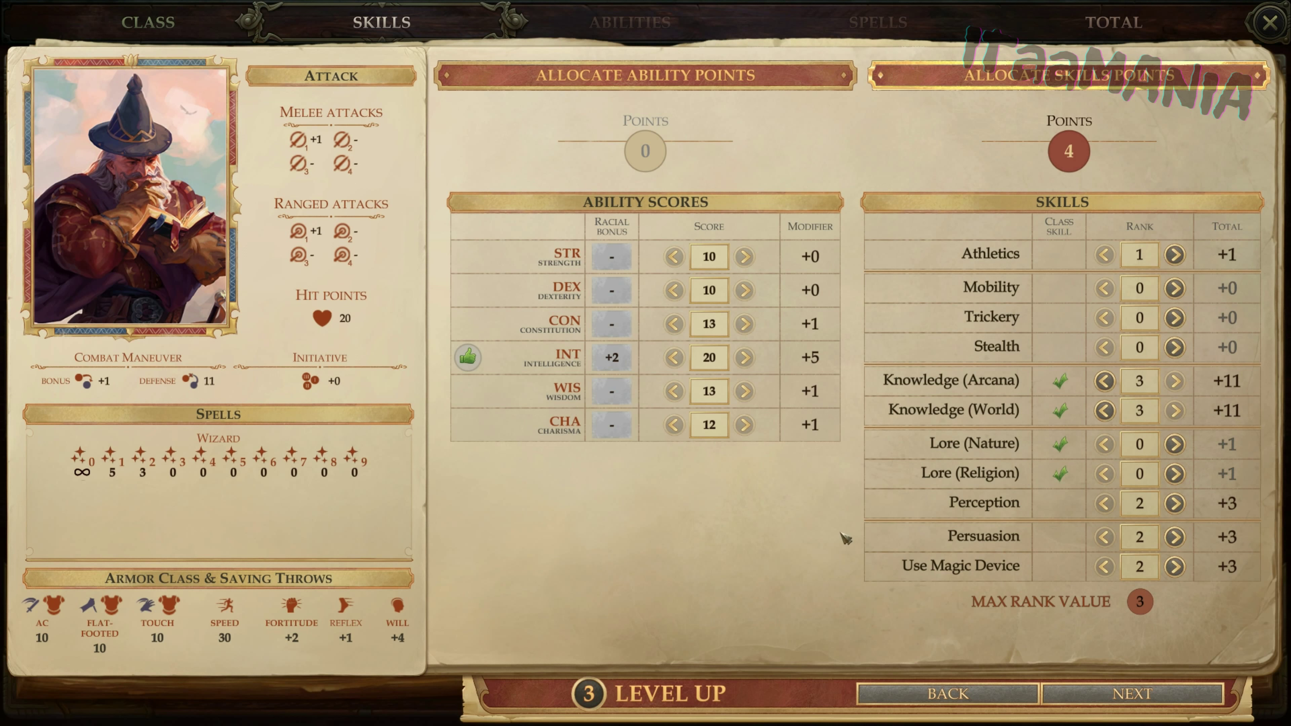
left_click(1175, 537)
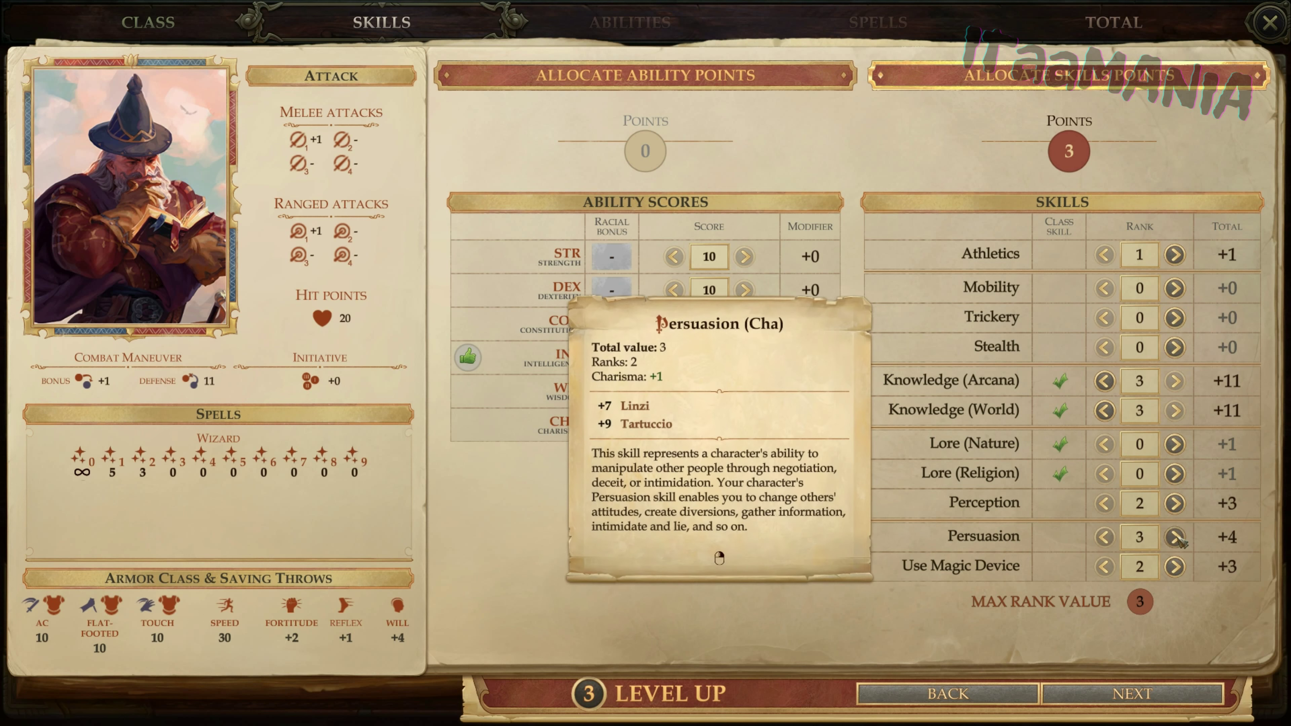
left_click(1174, 566)
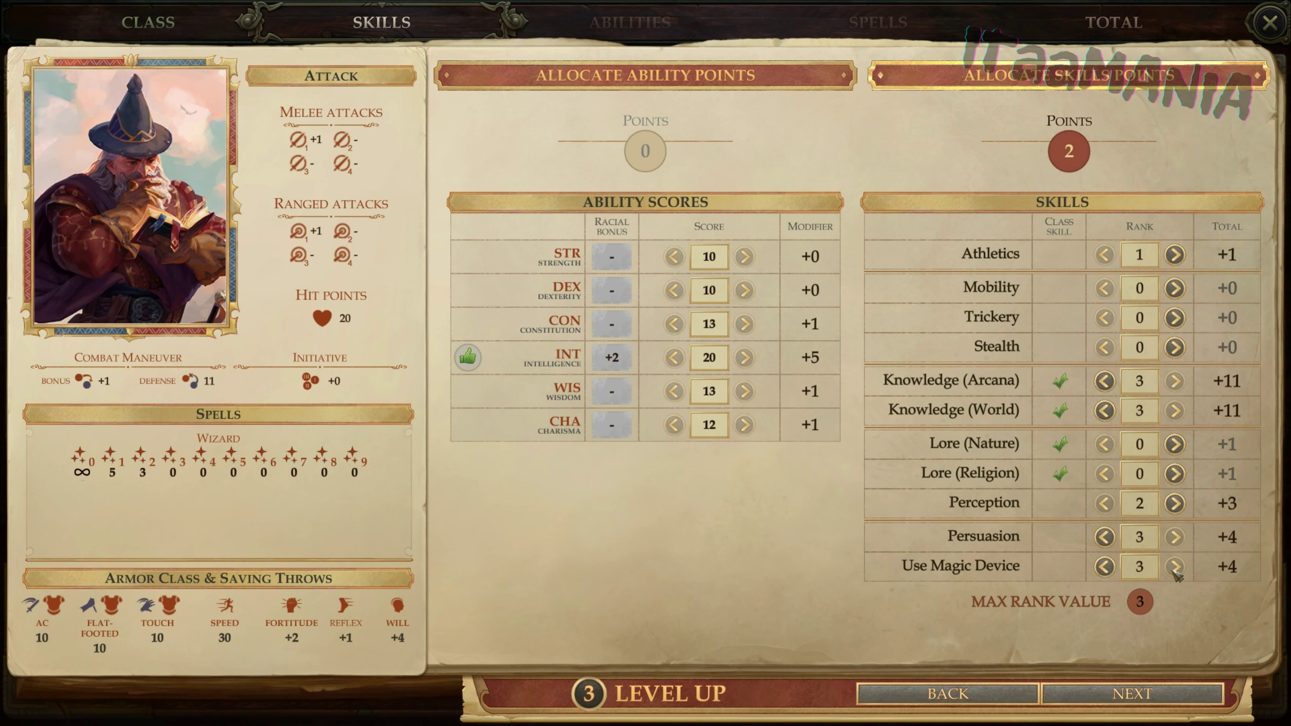
left_click(1174, 347)
left_click(1174, 347)
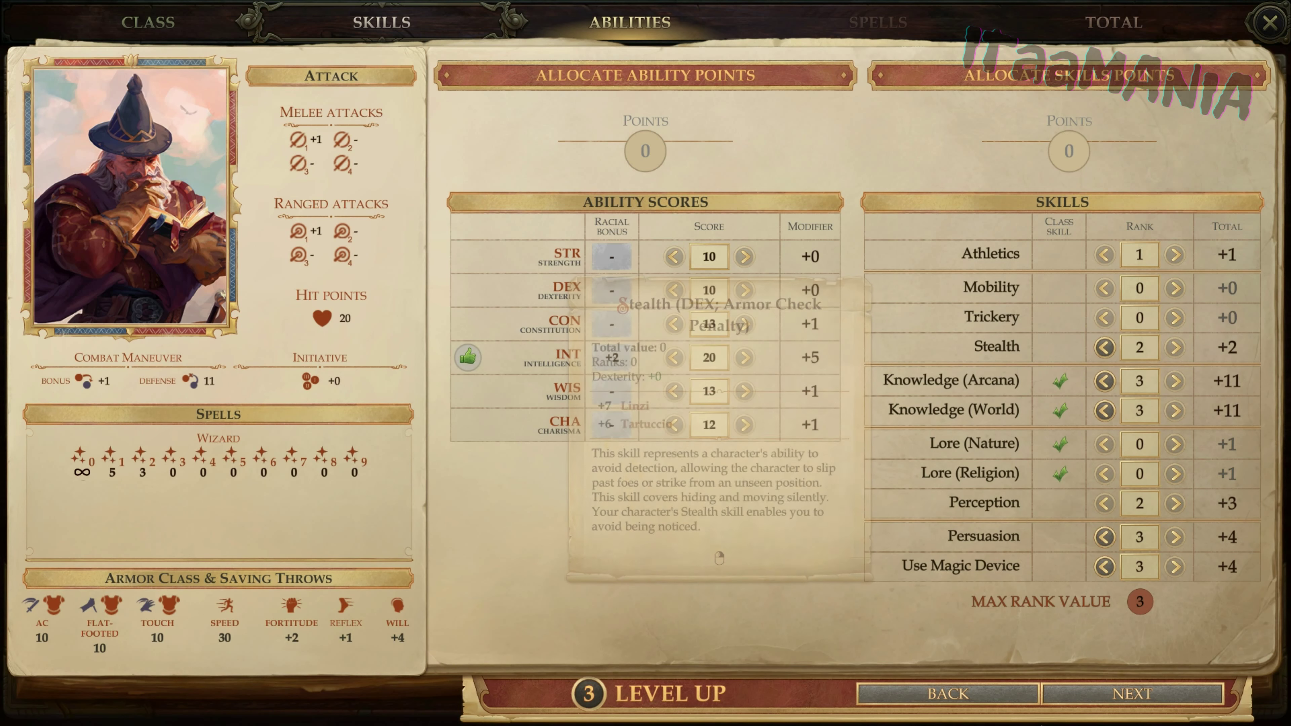
Step: Choose Coordinated Defense as the level 3 feat and proceed to spell selection
left_click(1113, 702)
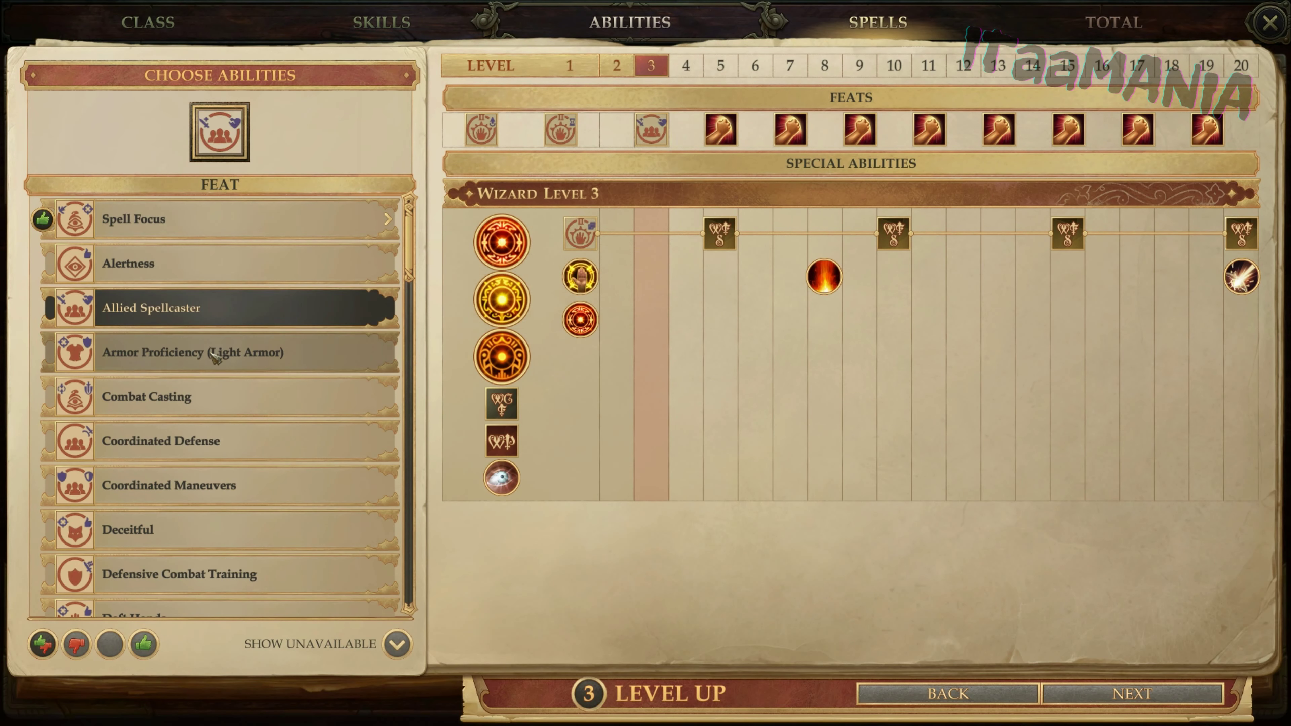
left_click(230, 440)
left_click(1102, 693)
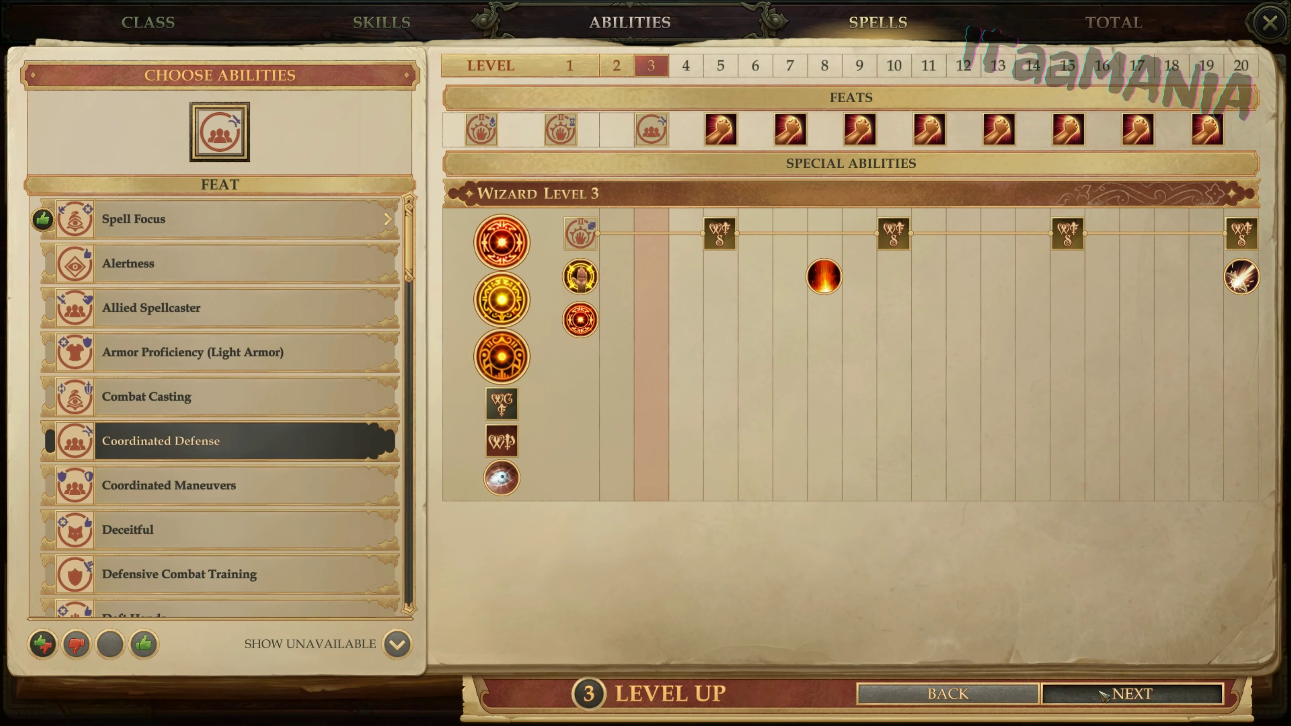
Step: Learn the level 2 spells Protection from Alignment, Communal and Protection from Arrows, and complete the level 3 level-up
left_click(134, 282)
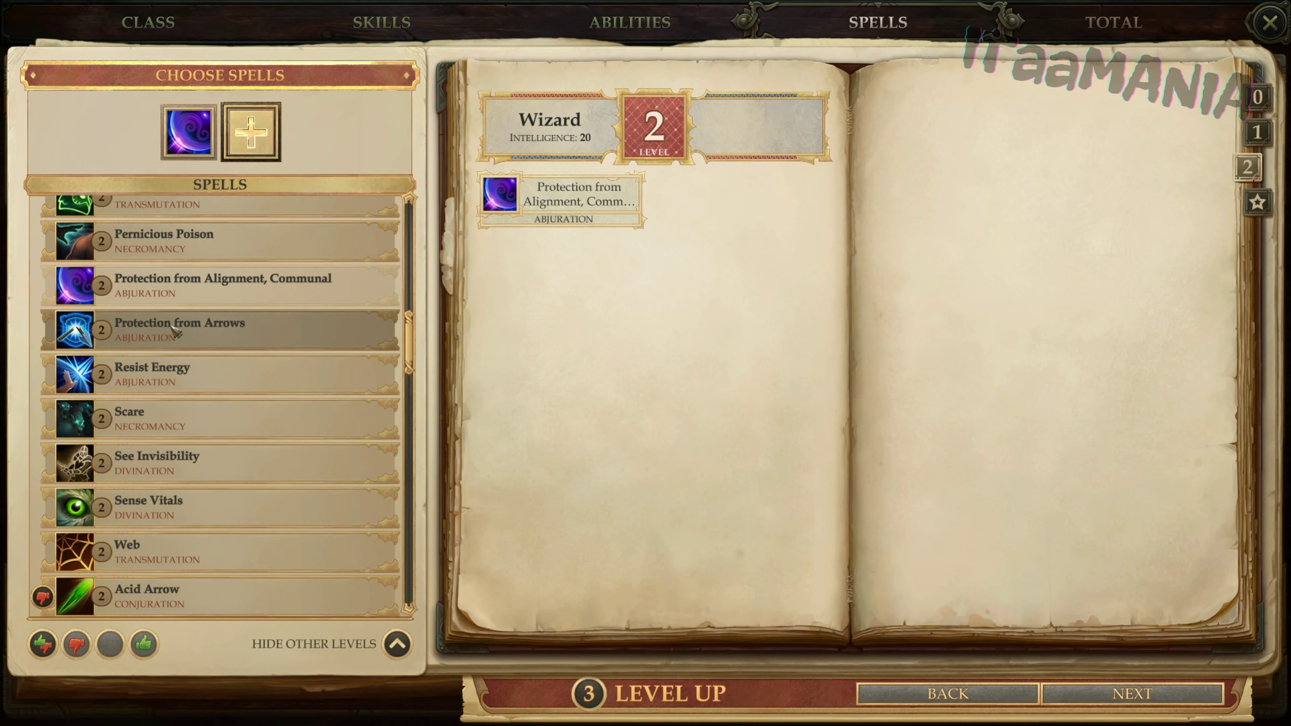
left_click(152, 328)
left_click(1144, 697)
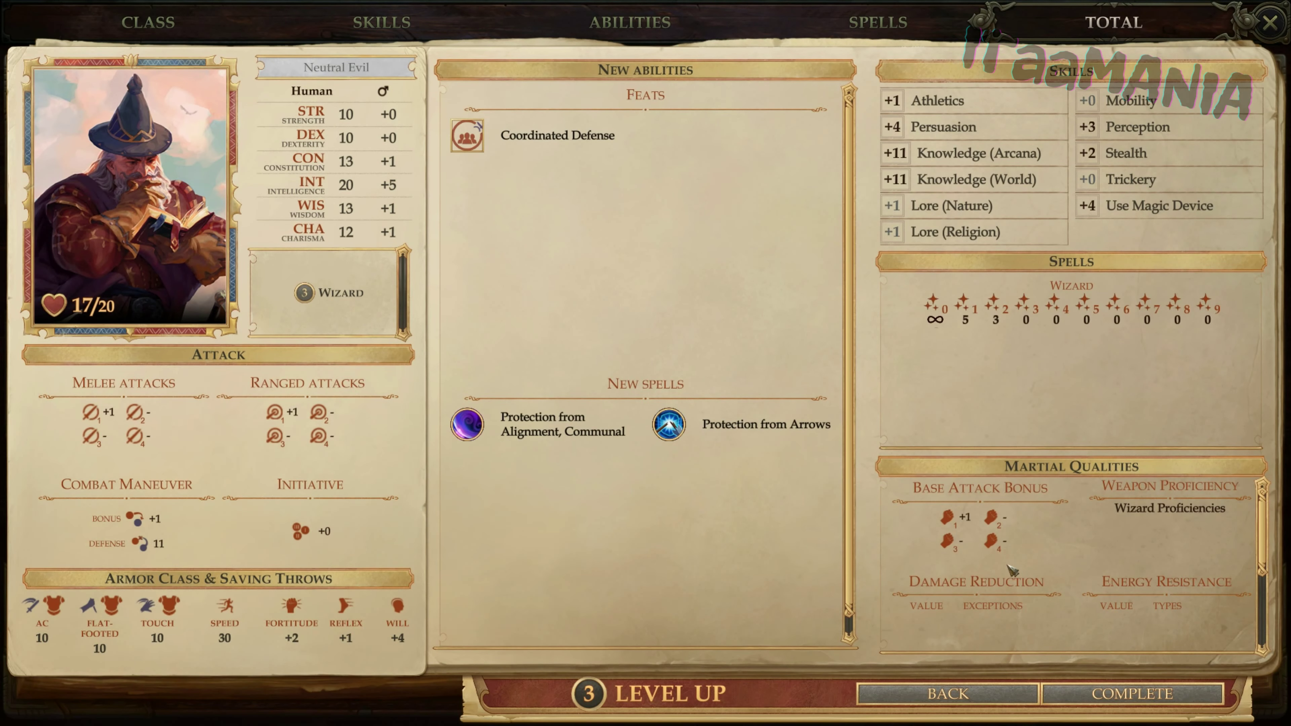
left_click(1145, 699)
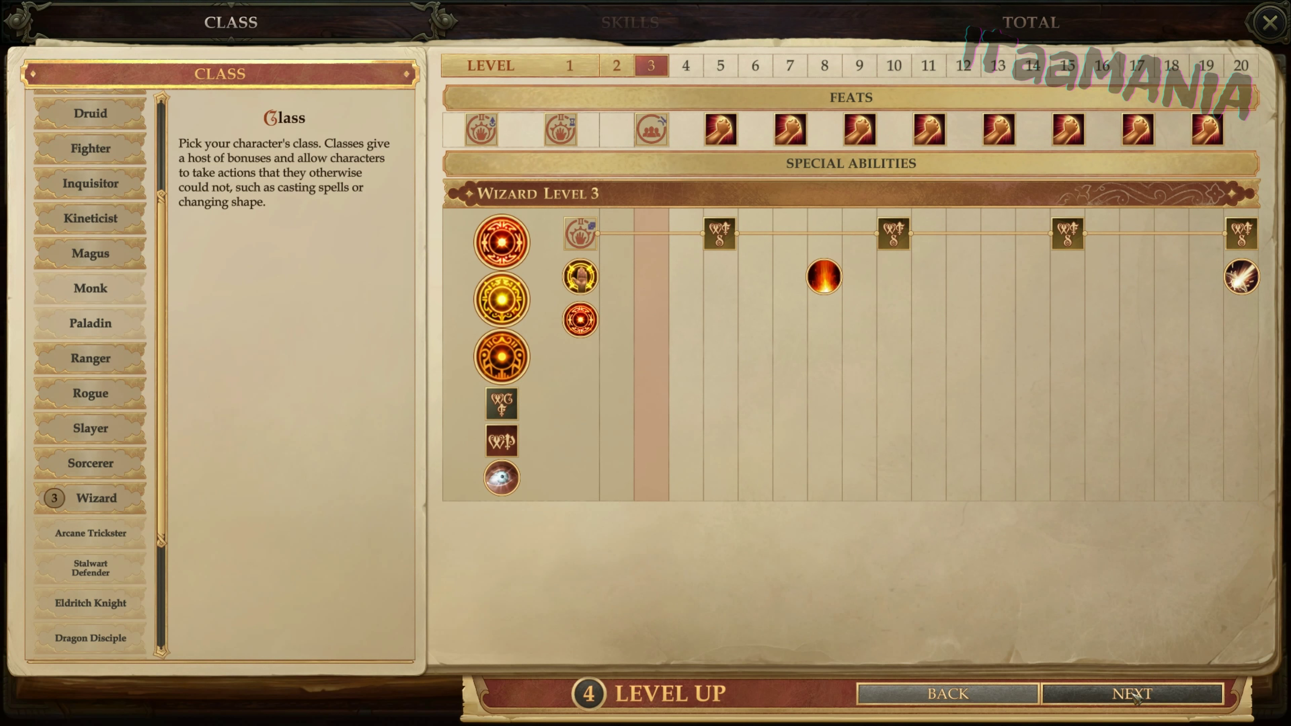
Step: Choose Wizard as the class for level 4
left_click(81, 499)
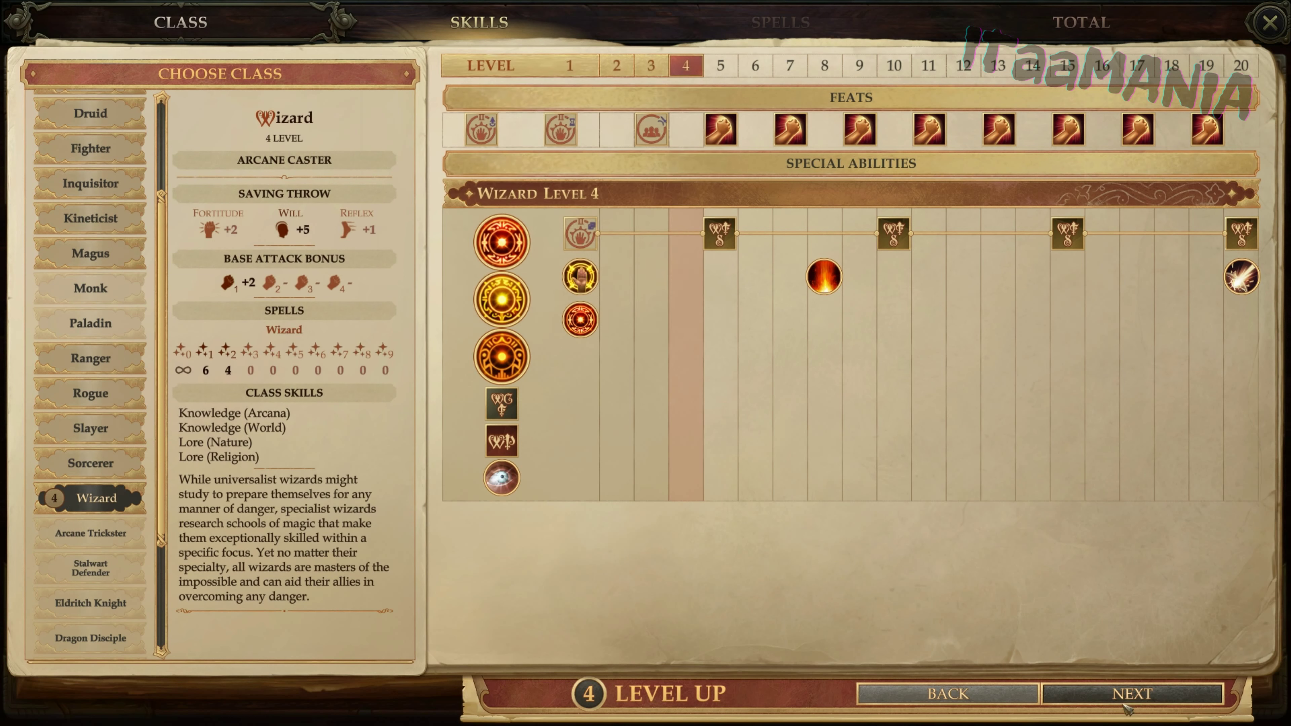
Step: Raise Constitution to 14, Mobility to rank 4 and Trickery to rank 1, and proceed to the level 4 spell selection
left_click(1132, 694)
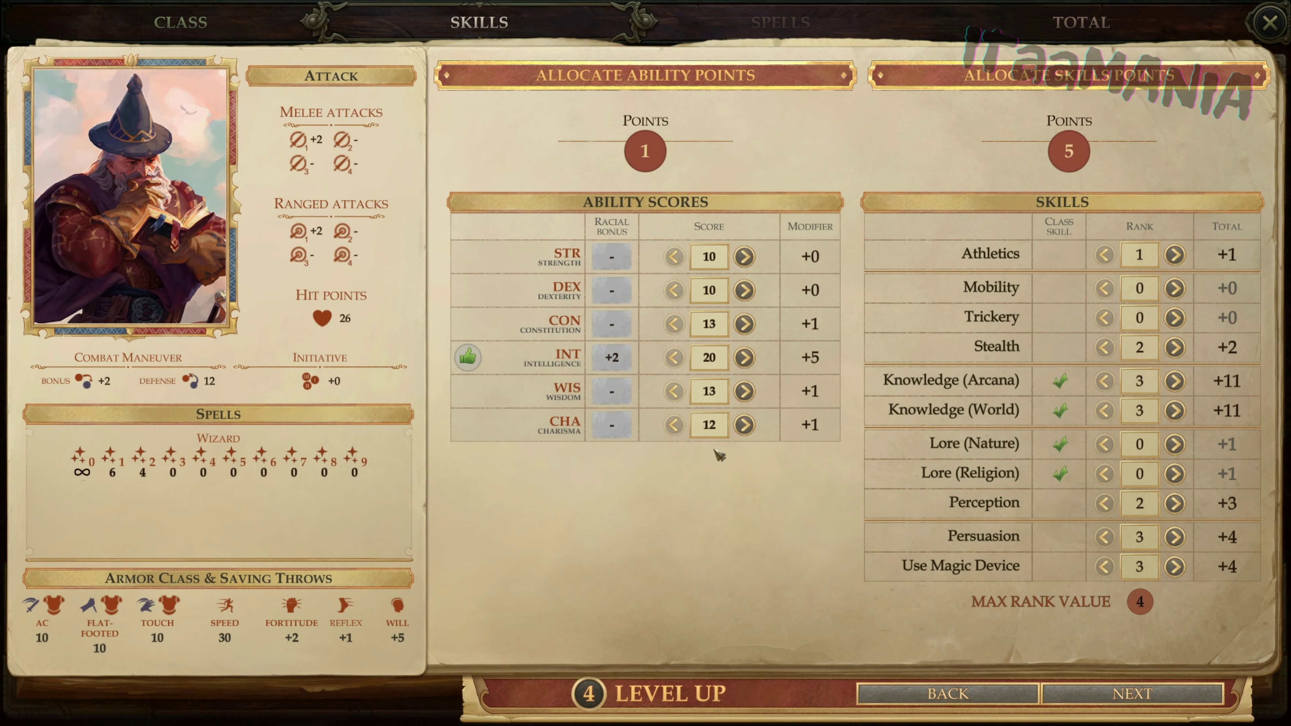
left_click(744, 324)
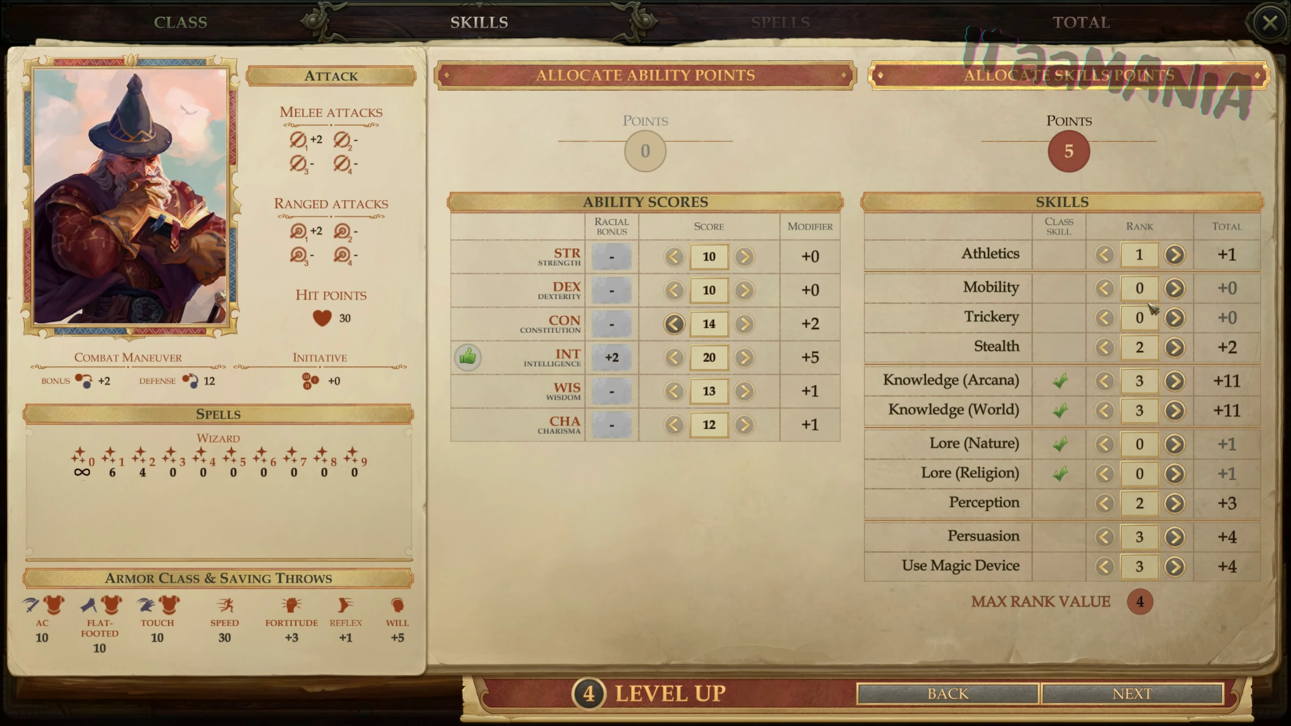
left_click(1173, 289)
left_click(1174, 289)
left_click(1173, 288)
left_click(1174, 289)
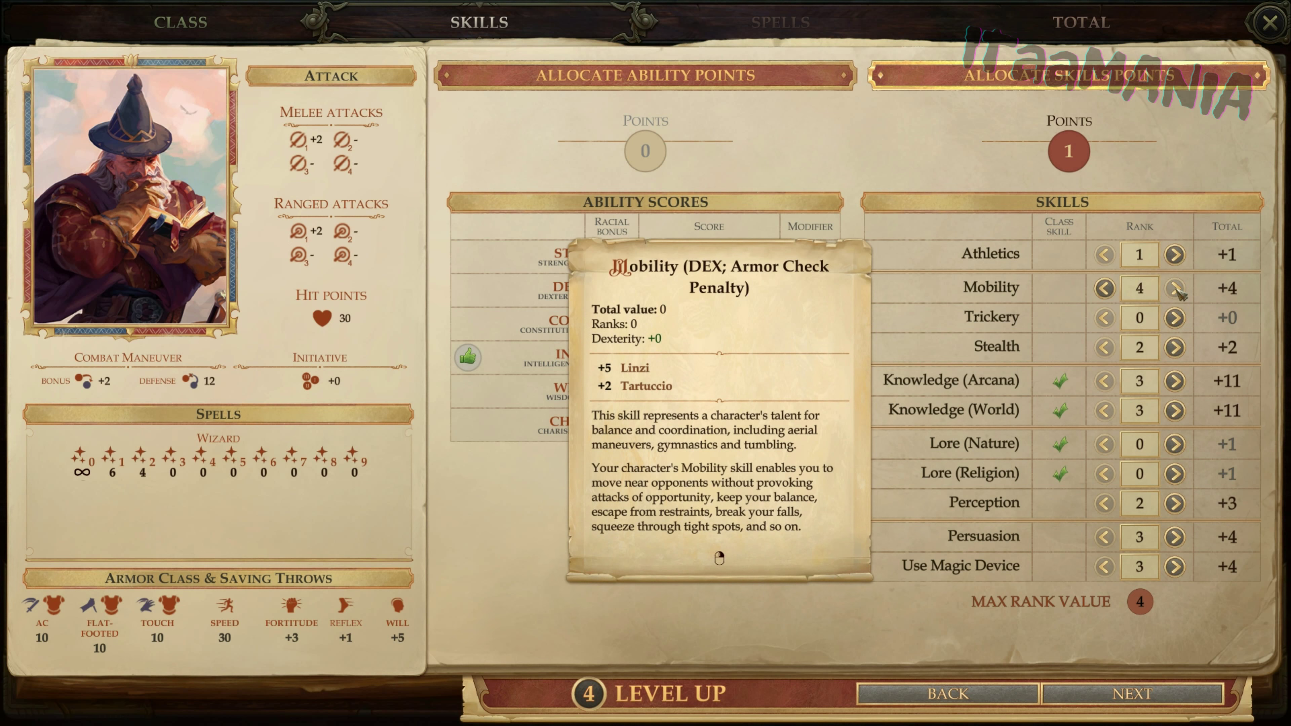
left_click(1174, 318)
left_click(1114, 704)
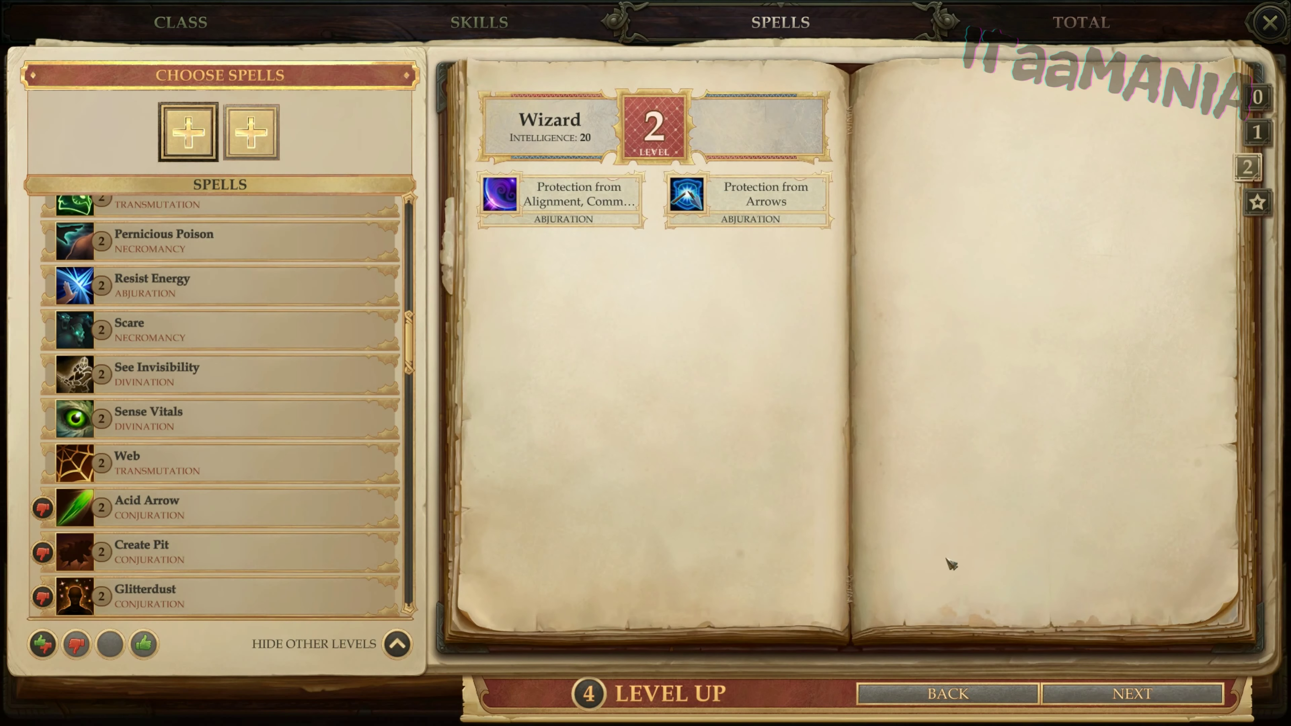
Step: Learn the level 2 spells Sense Vitals and Resist Energy, and complete the level 4 level-up
left_click(133, 419)
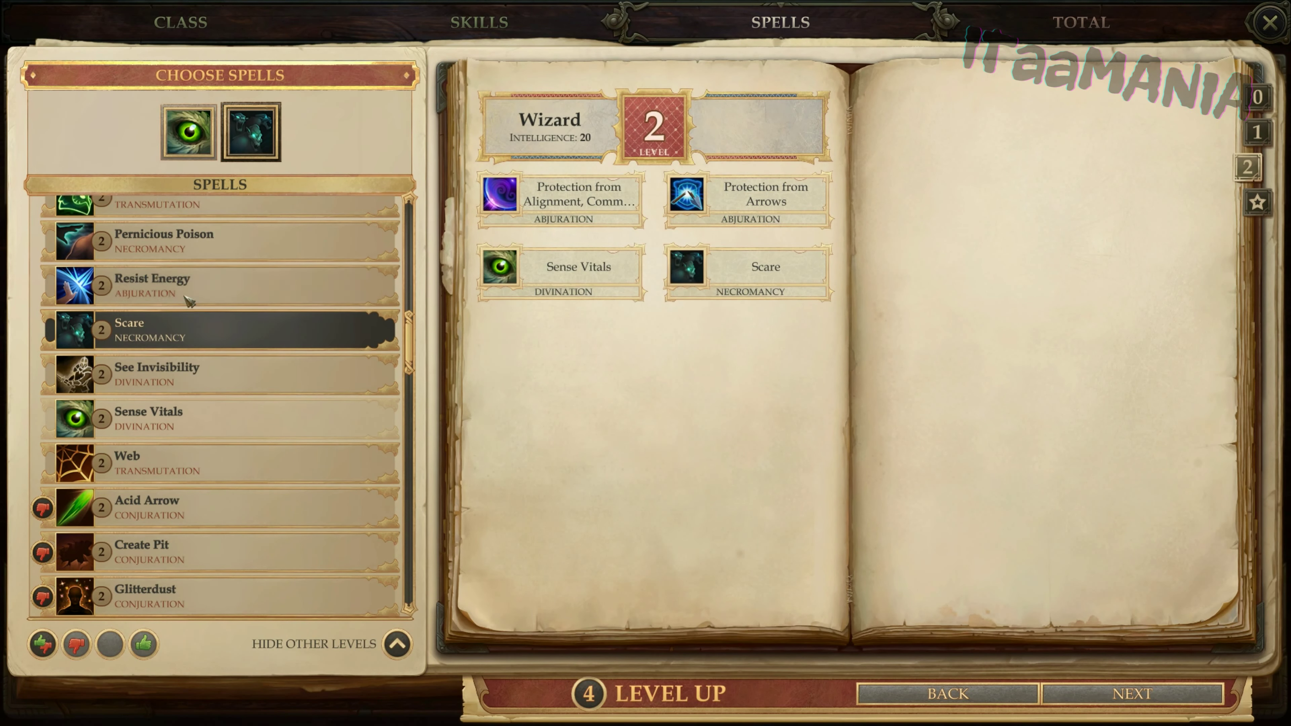
left_click(153, 284)
left_click(1154, 694)
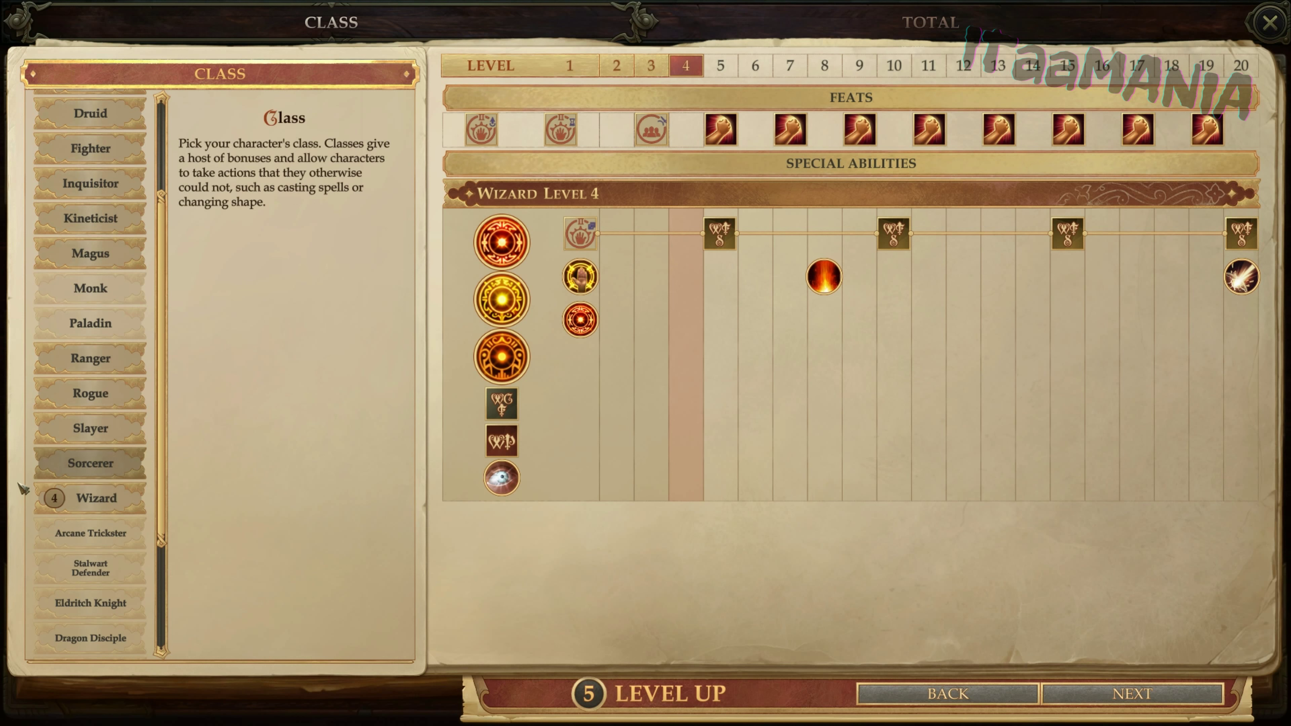
Step: Choose Wizard as the class for level 5, and raise Mobility and Trickery to rank 5 and Stealth to rank 3
left_click(94, 498)
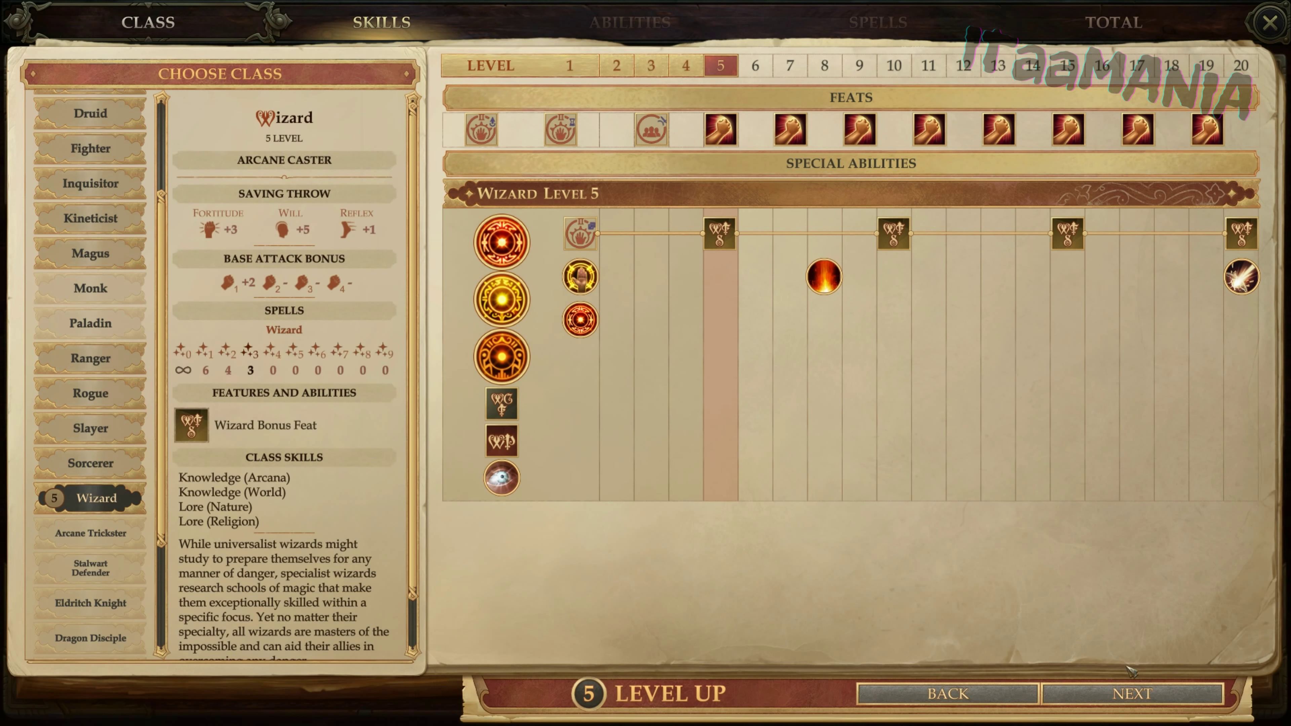
left_click(1131, 693)
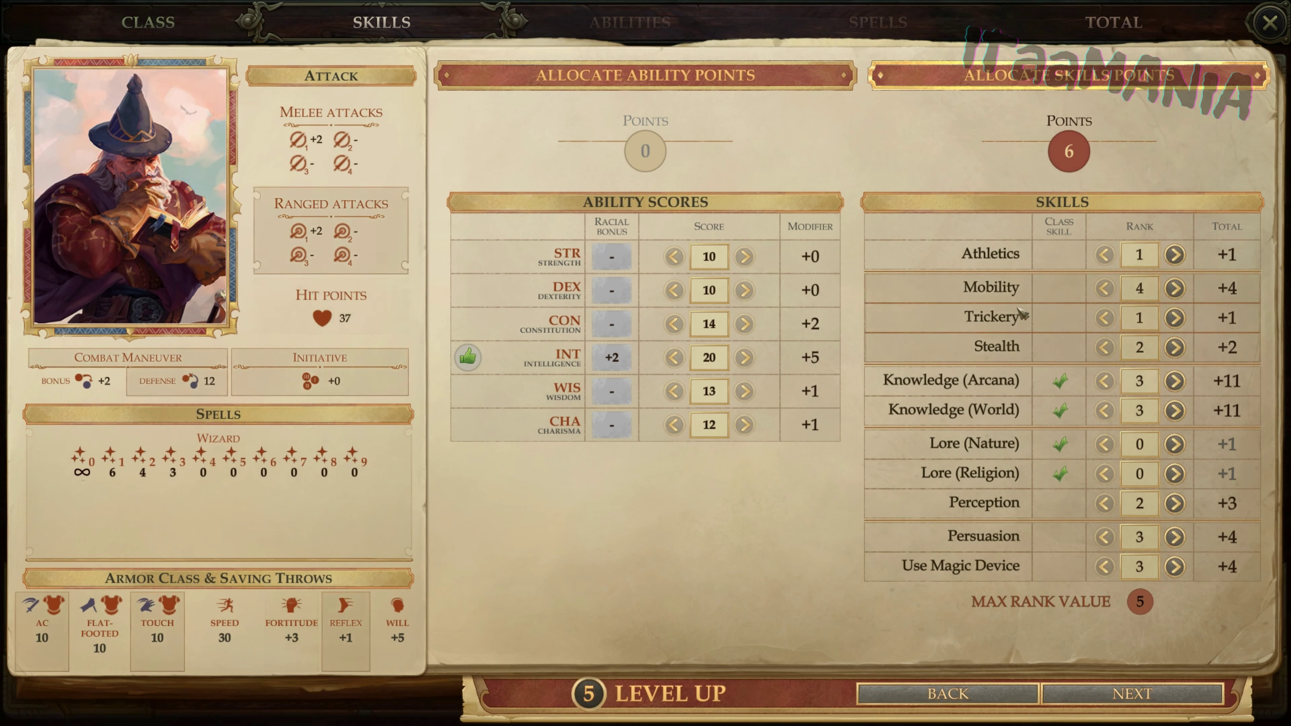
left_click(1173, 289)
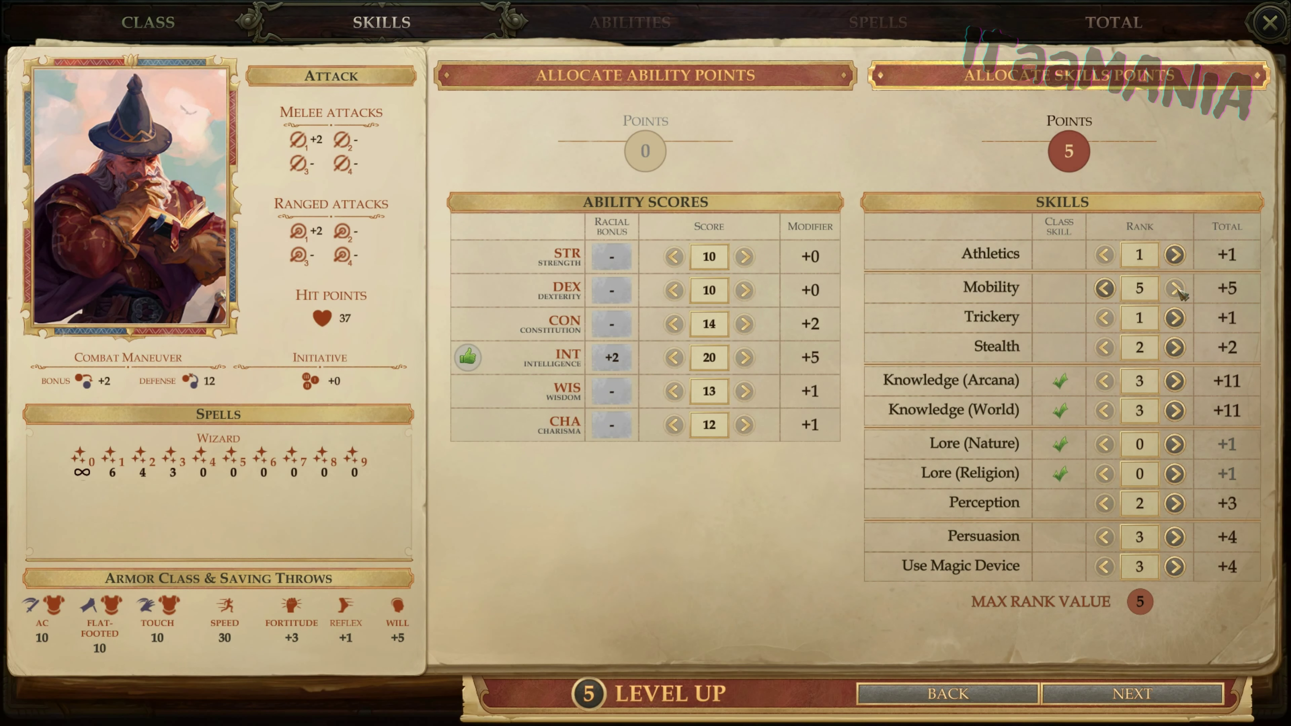
left_click(1174, 318)
left_click(1174, 317)
left_click(1174, 317)
left_click(1174, 317)
left_click(1174, 347)
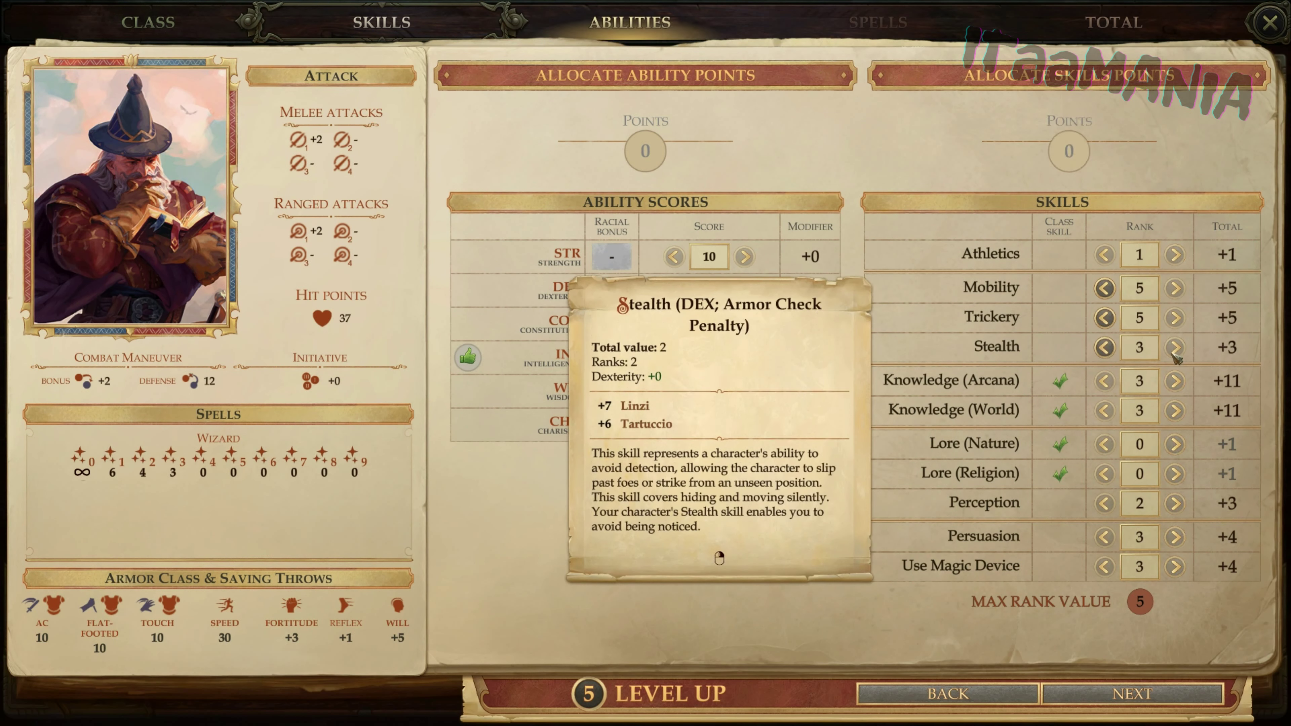
left_click(1120, 694)
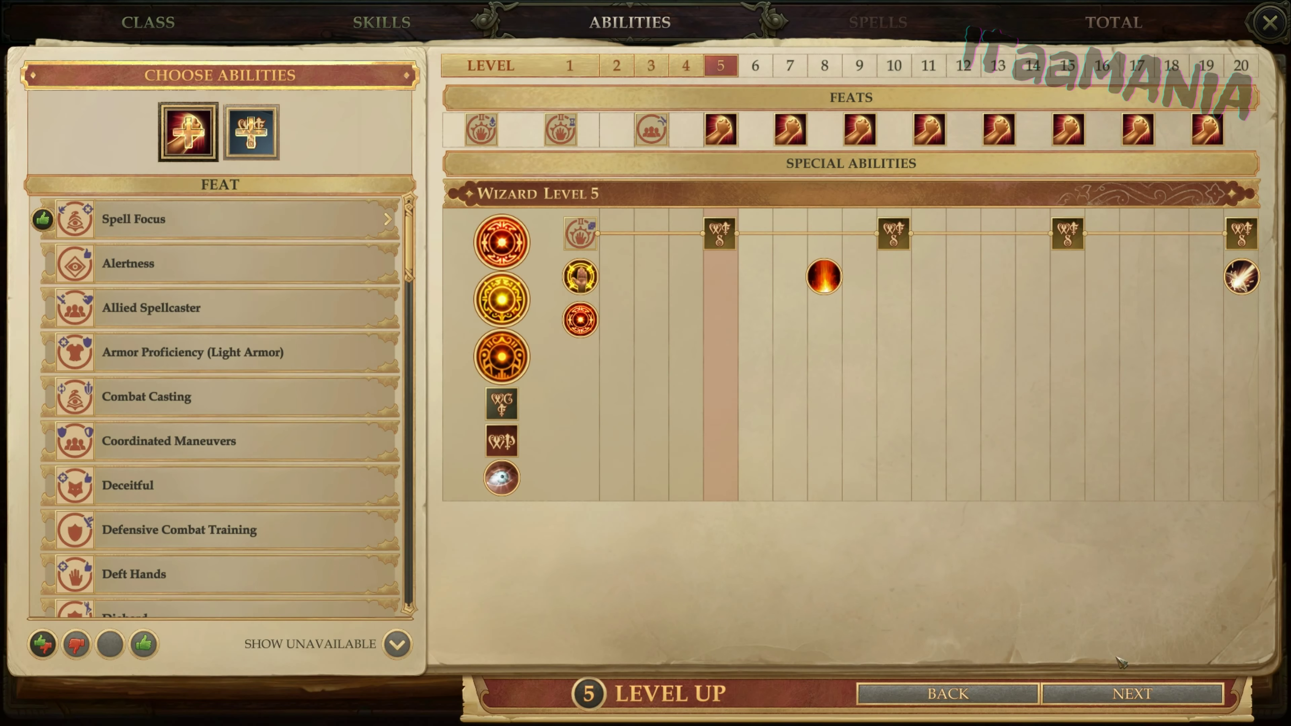
Step: Choose Coordinated Maneuvers as the level 5 feat and Metamagic (Quicken Spell) as the Wizard bonus feat
left_click(177, 435)
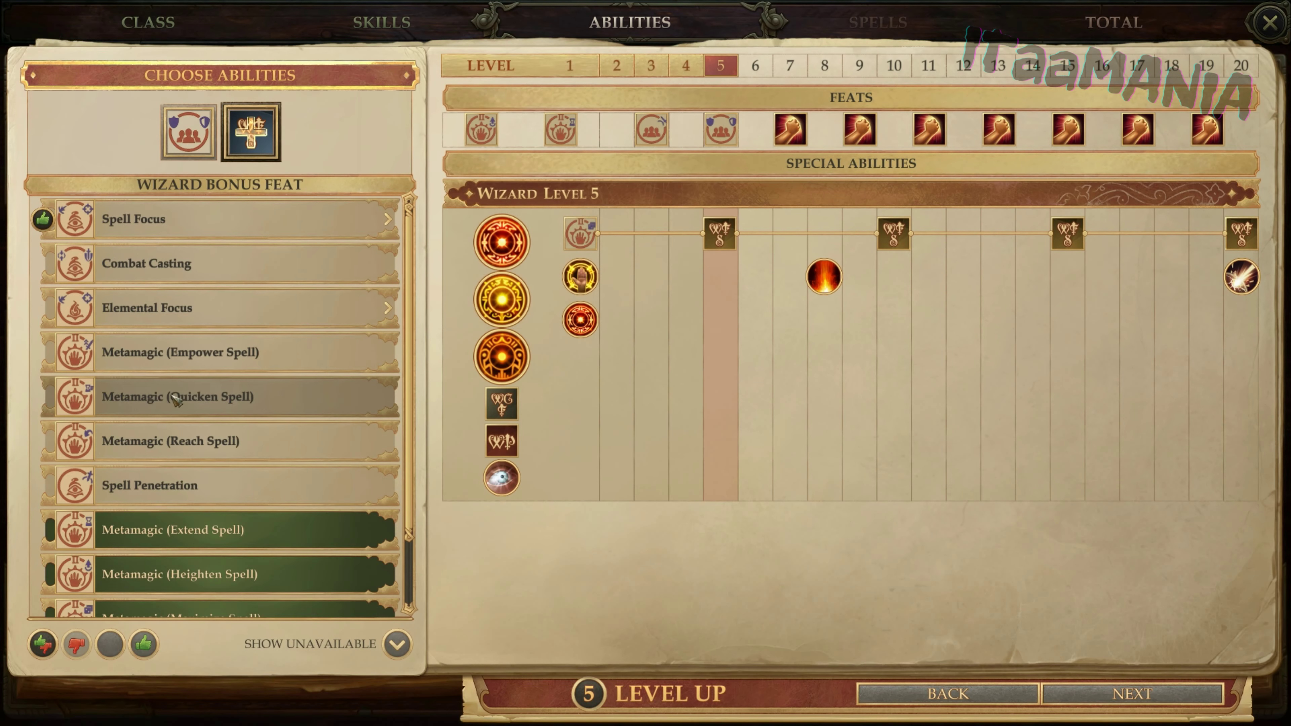
left_click(282, 397)
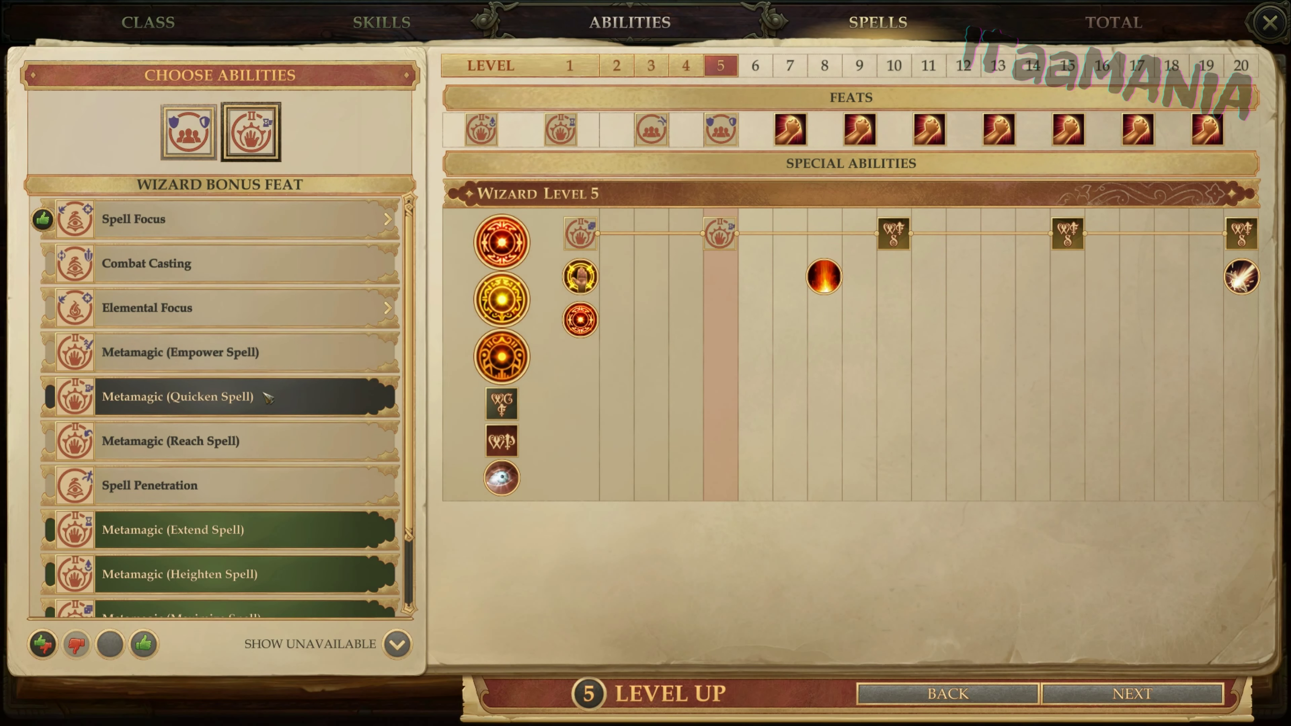
left_click(1083, 693)
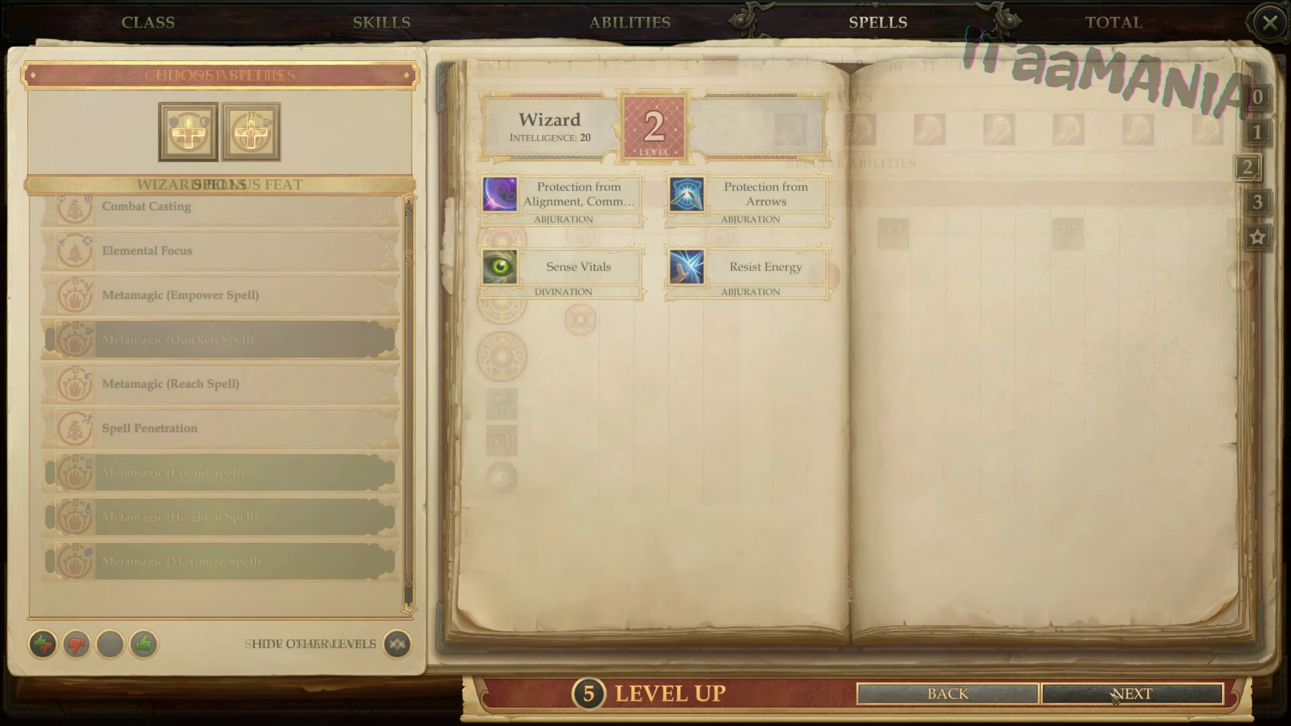
Step: Learn the level 3 spells Lightning Bolt and Battering Blast, and complete the level 5 level-up
left_click(185, 308)
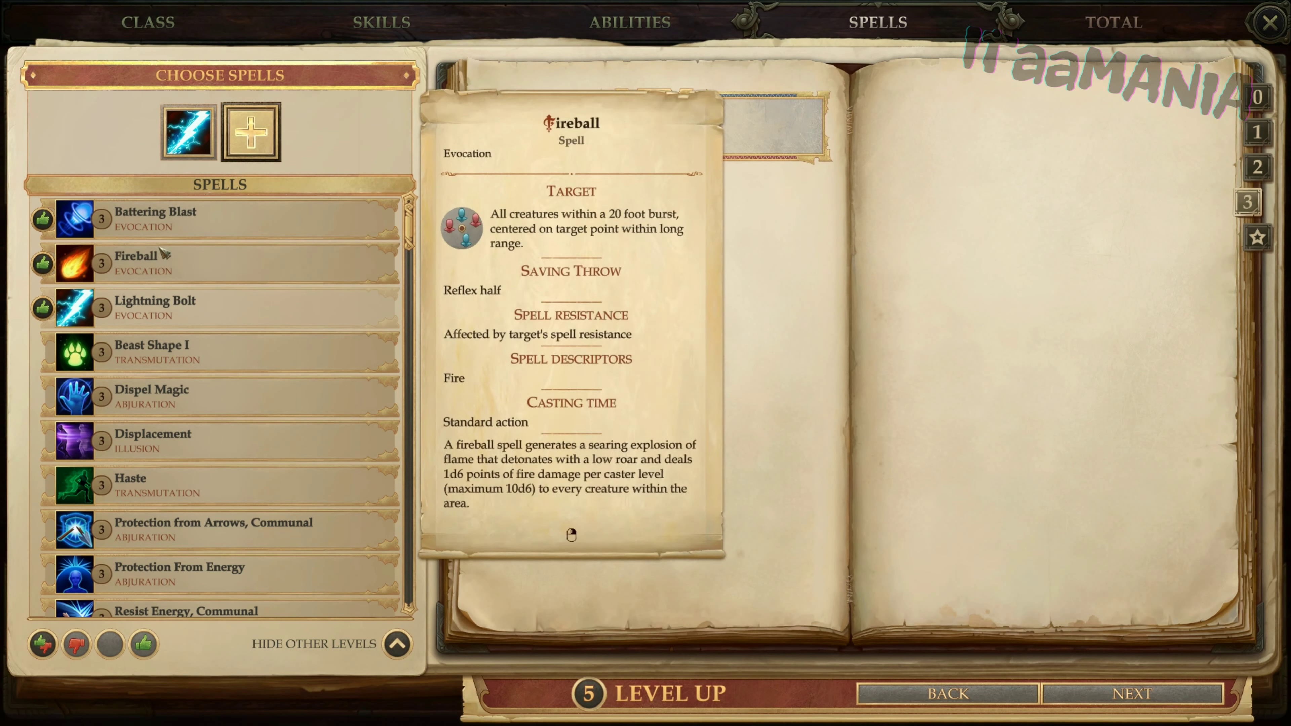
left_click(173, 256)
left_click(169, 234)
left_click(1125, 694)
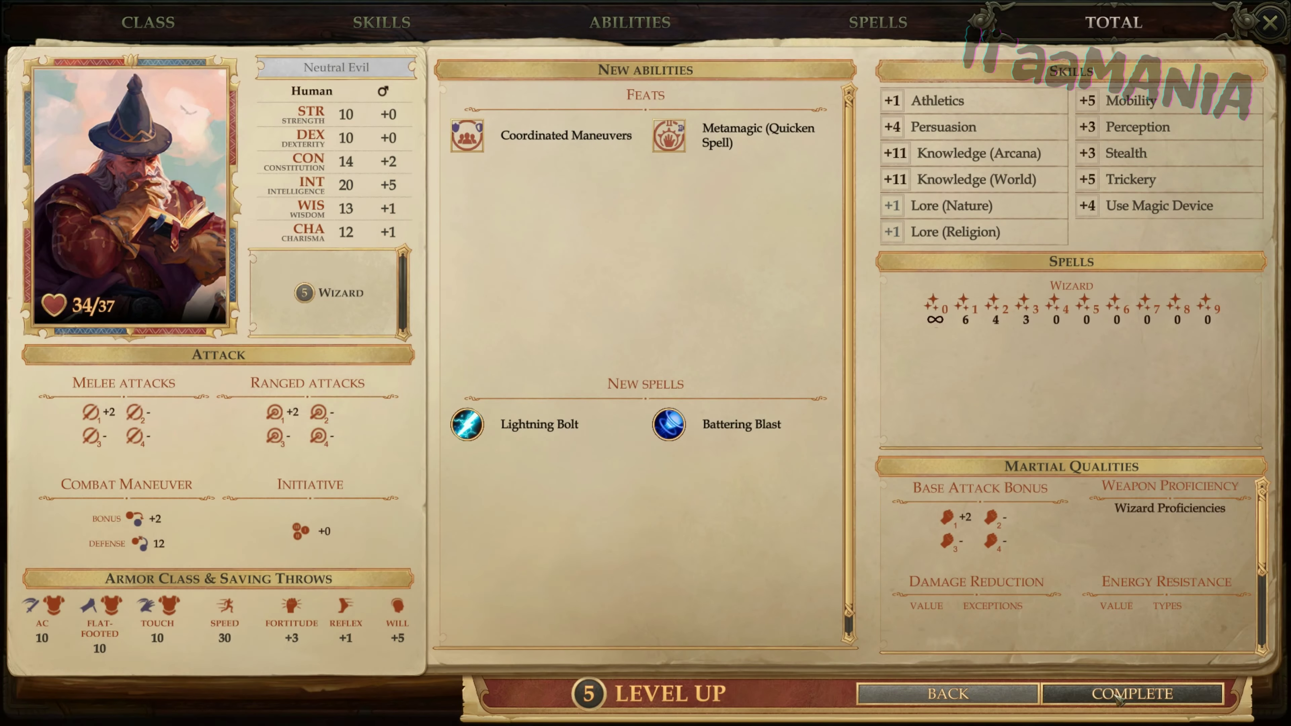
left_click(1144, 694)
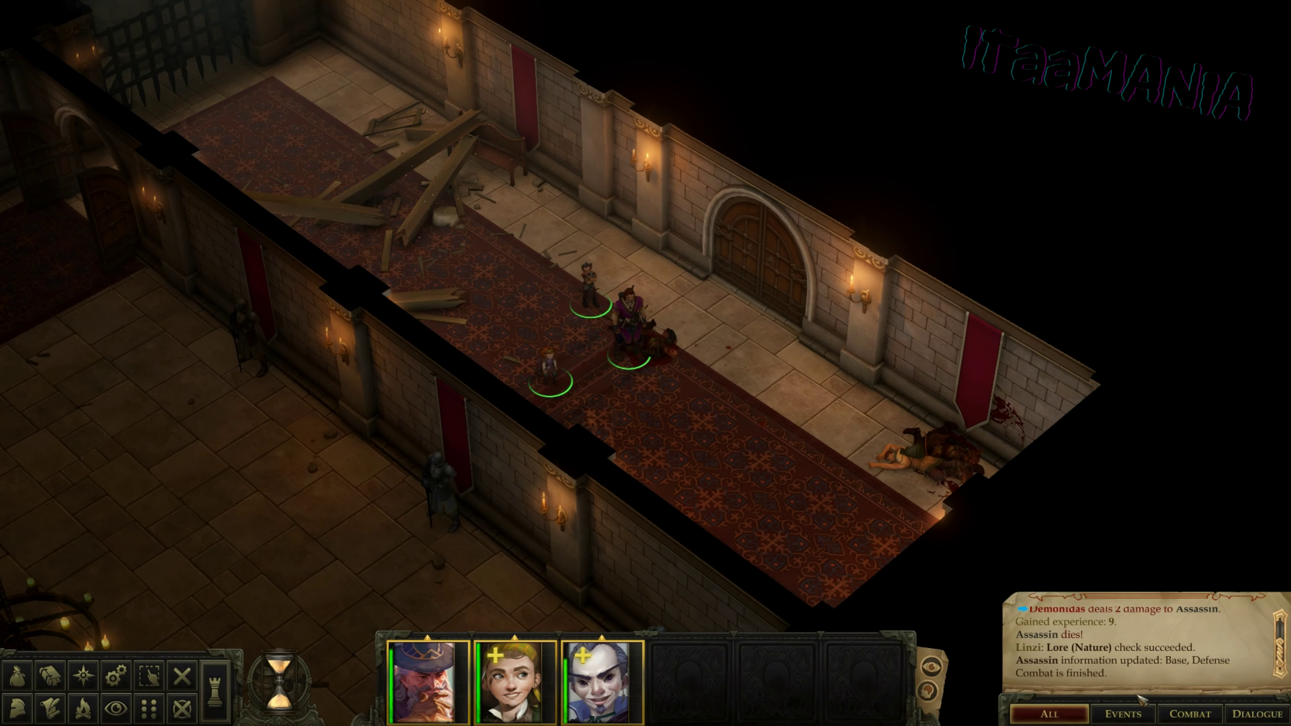
Step: Check the main character's experience points in the inventory
key("i")
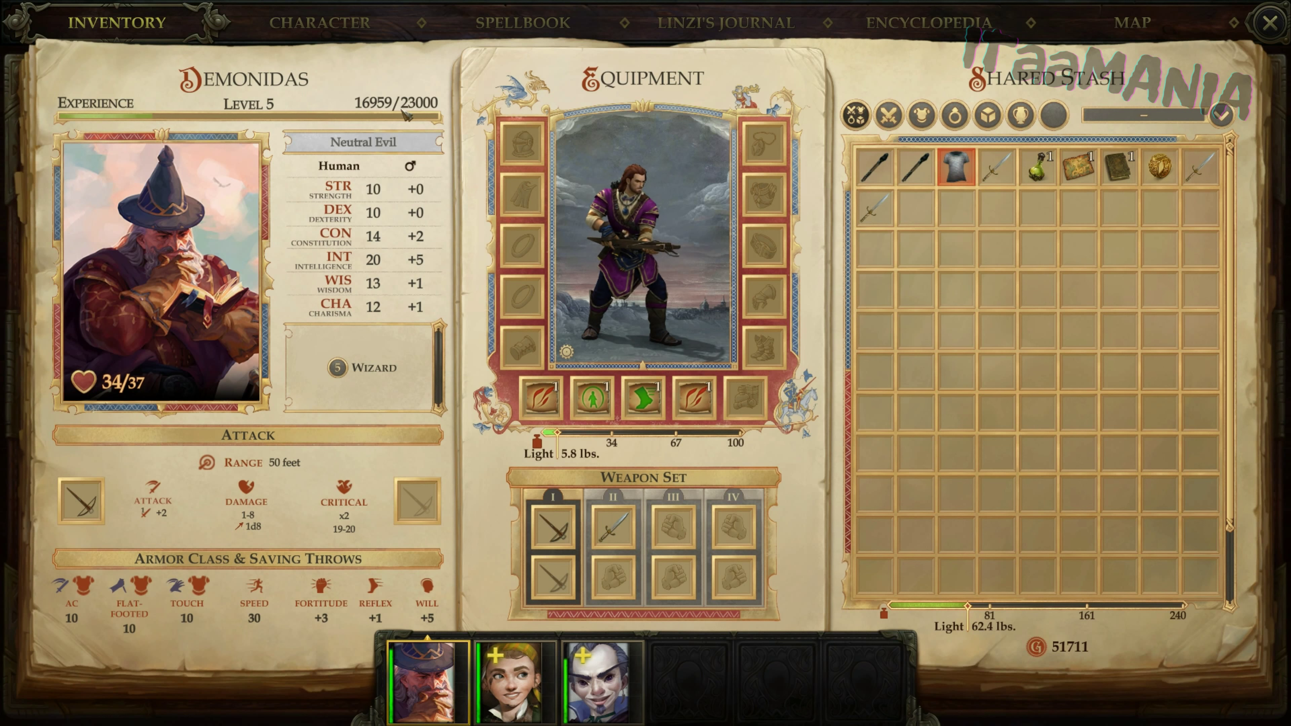
mouse_move(416, 108)
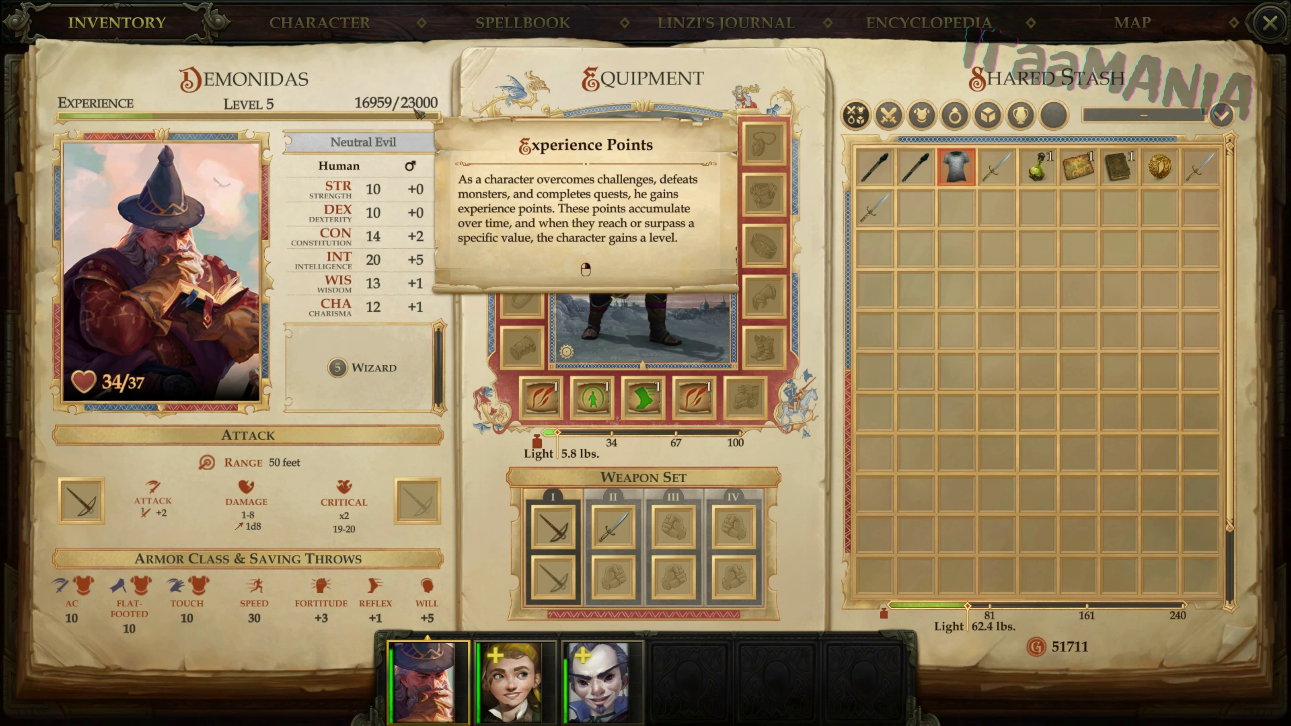
Step: Switch to Cheat Engine and set the three experience addresses holding 16959 to 50000
key("alt+Tab")
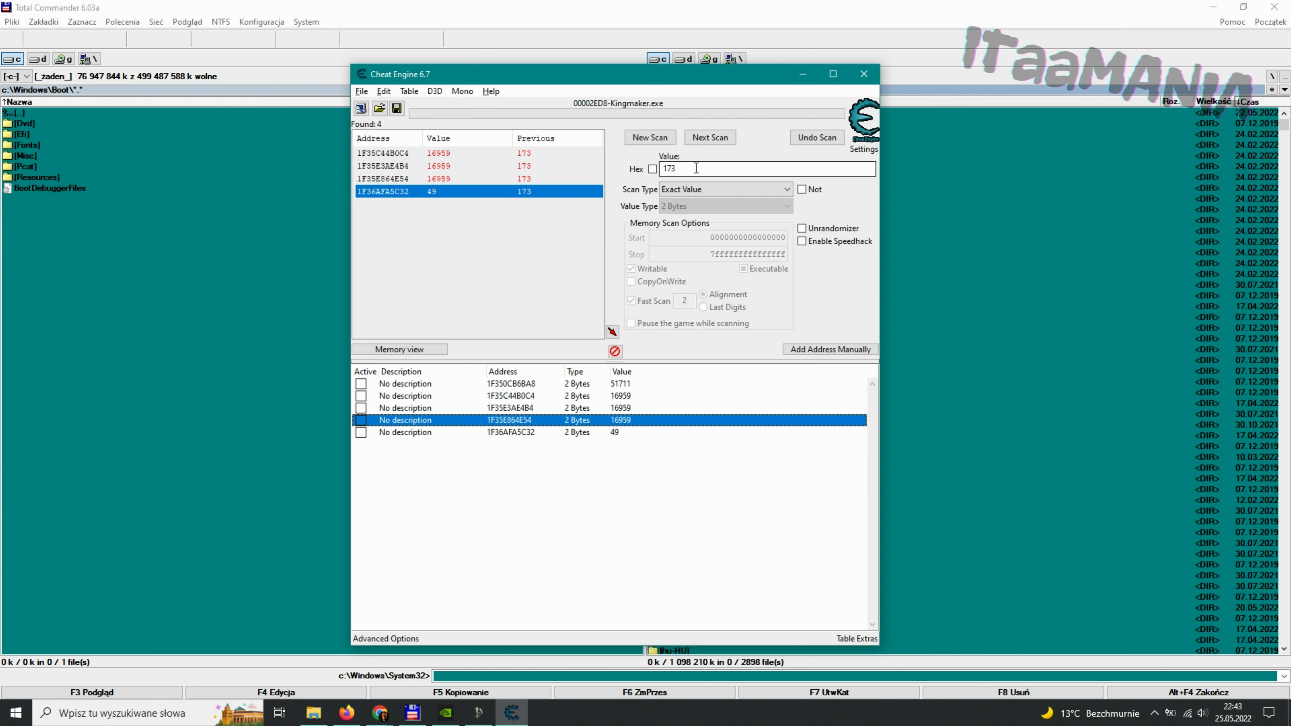
double_click(635, 399)
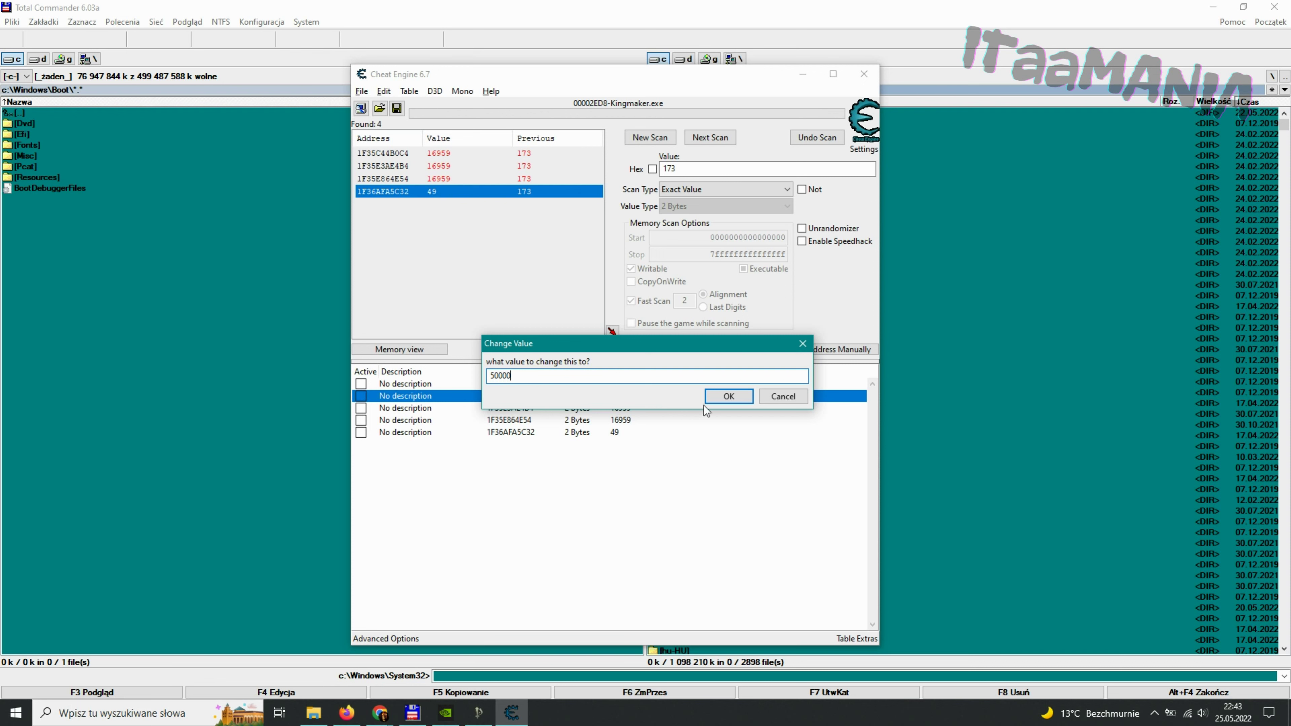
left_click(721, 398)
double_click(638, 395)
left_click(740, 400)
double_click(639, 406)
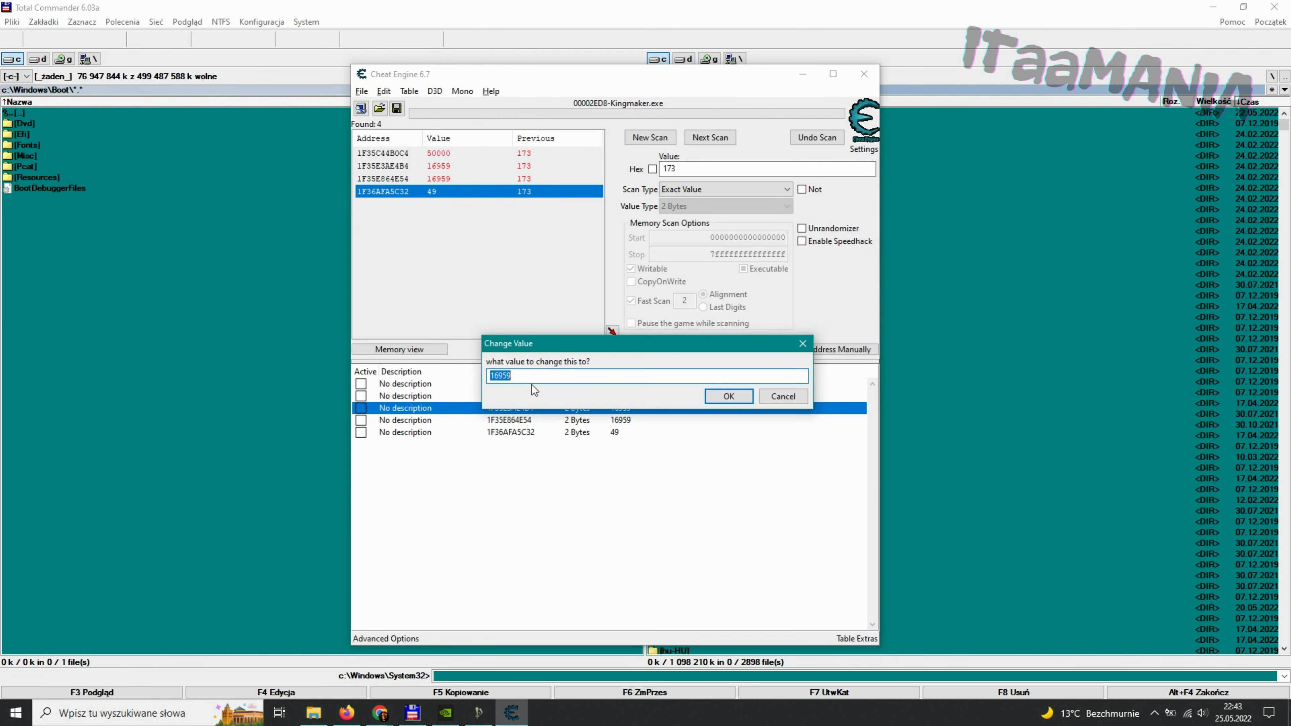
left_click(719, 402)
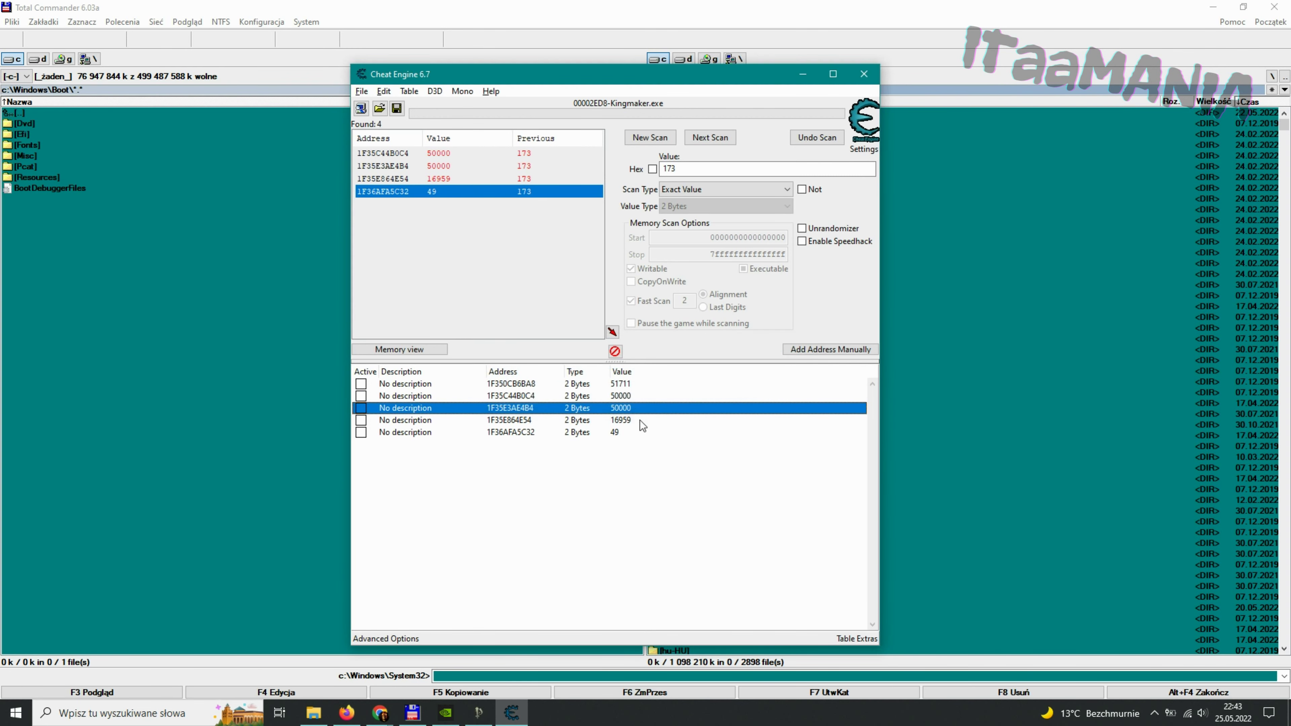
double_click(639, 419)
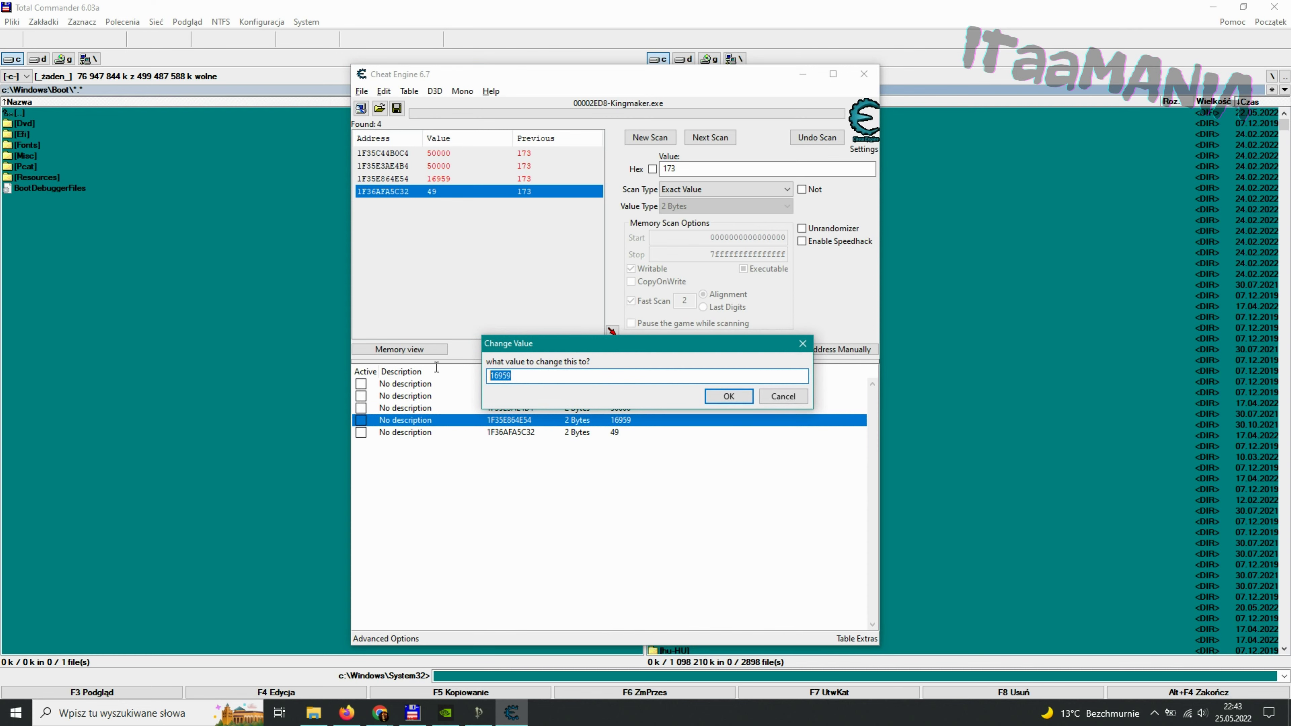
left_click(728, 396)
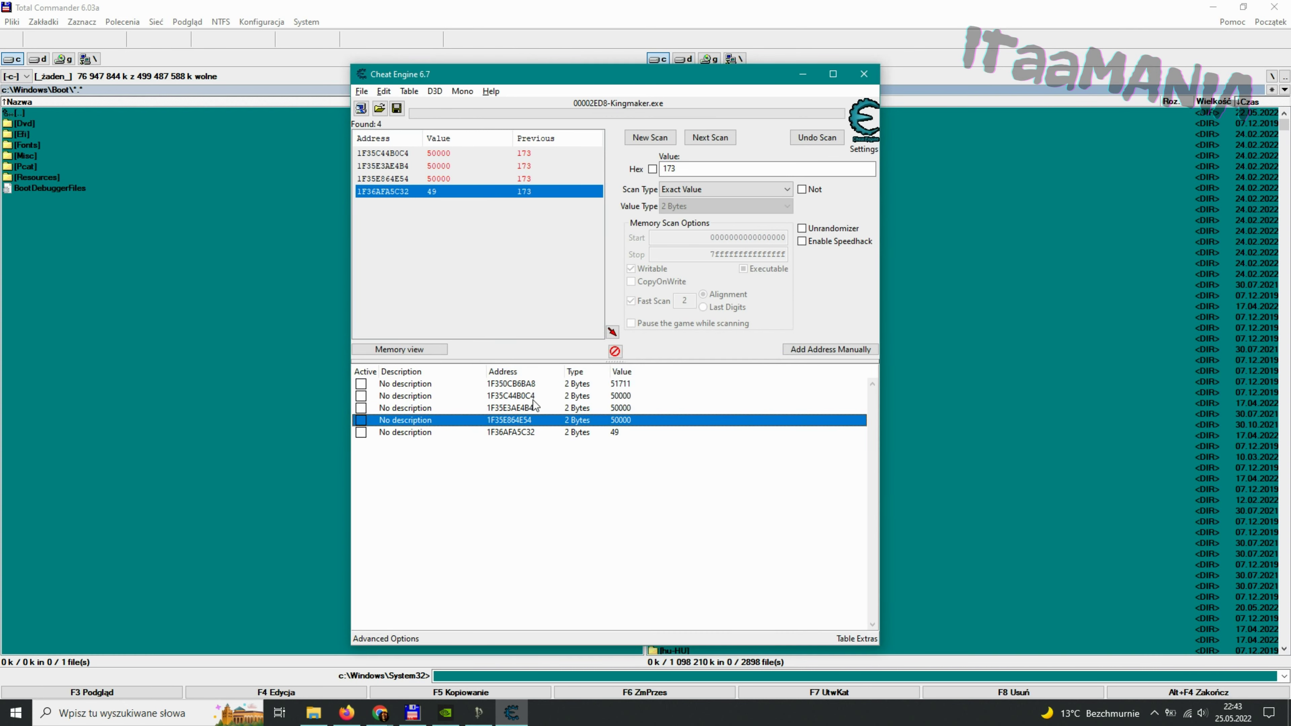
Step: Switch to Kingmaker, reopen the main character's inventory to check for an available level-up, and return to Cheat Engine
left_click(478, 712)
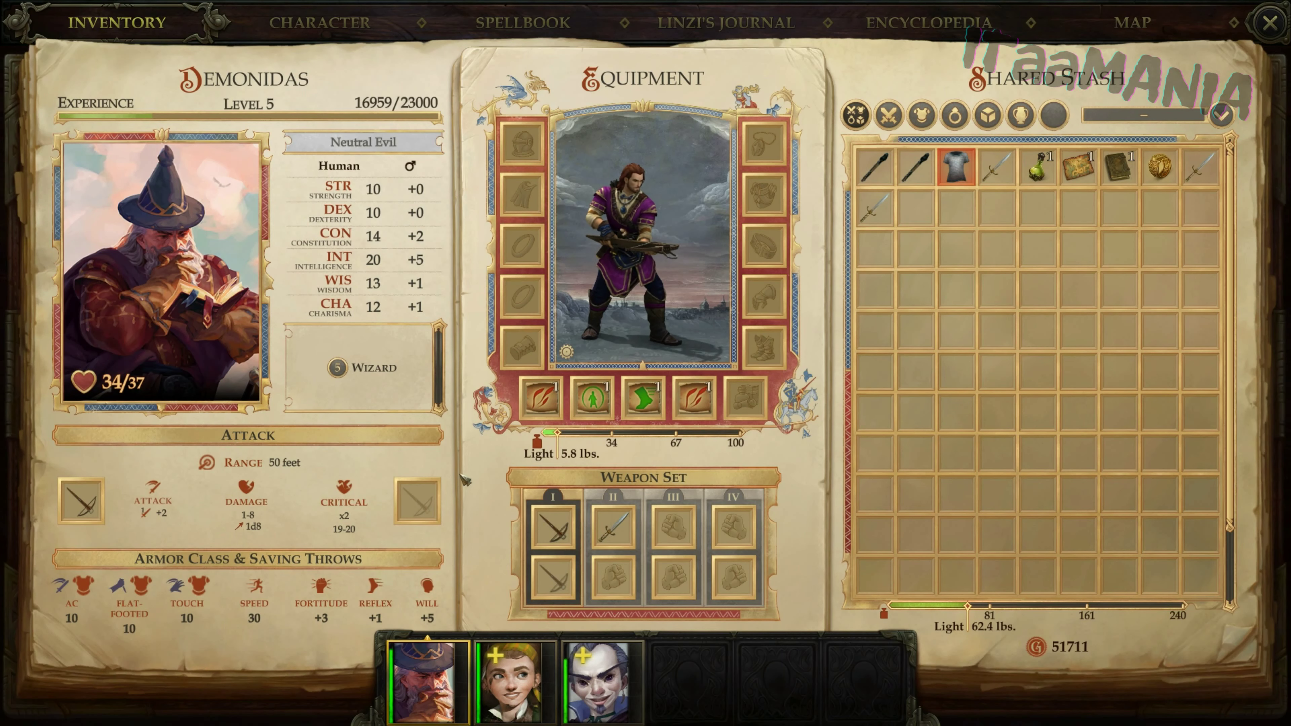
key("Escape")
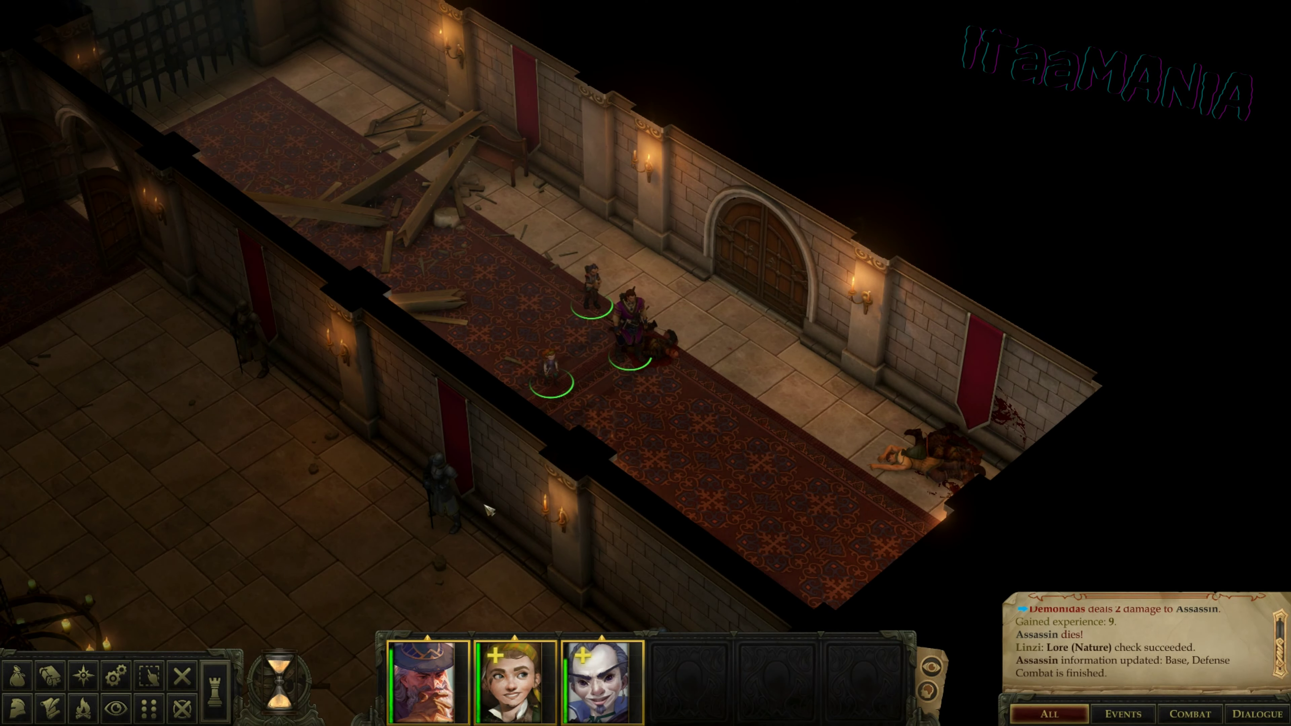
scroll(646, 356, "down", 3)
key("i")
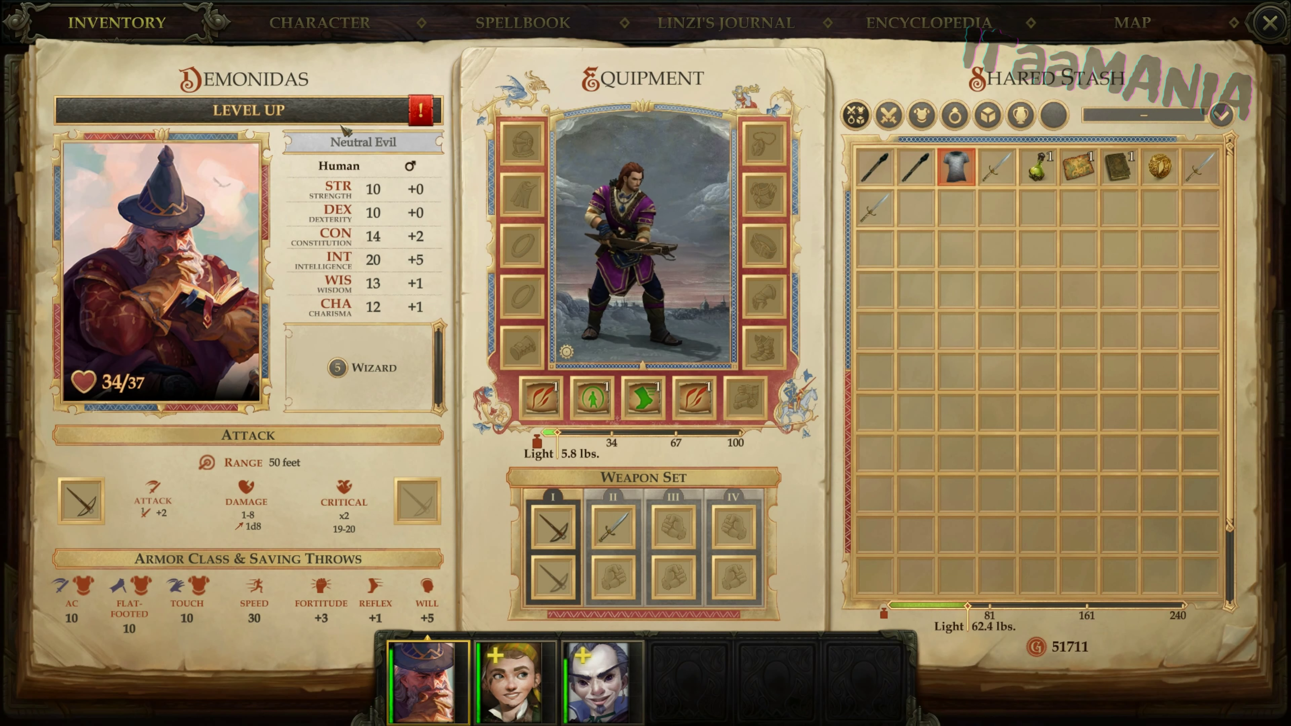
key("alt+Tab")
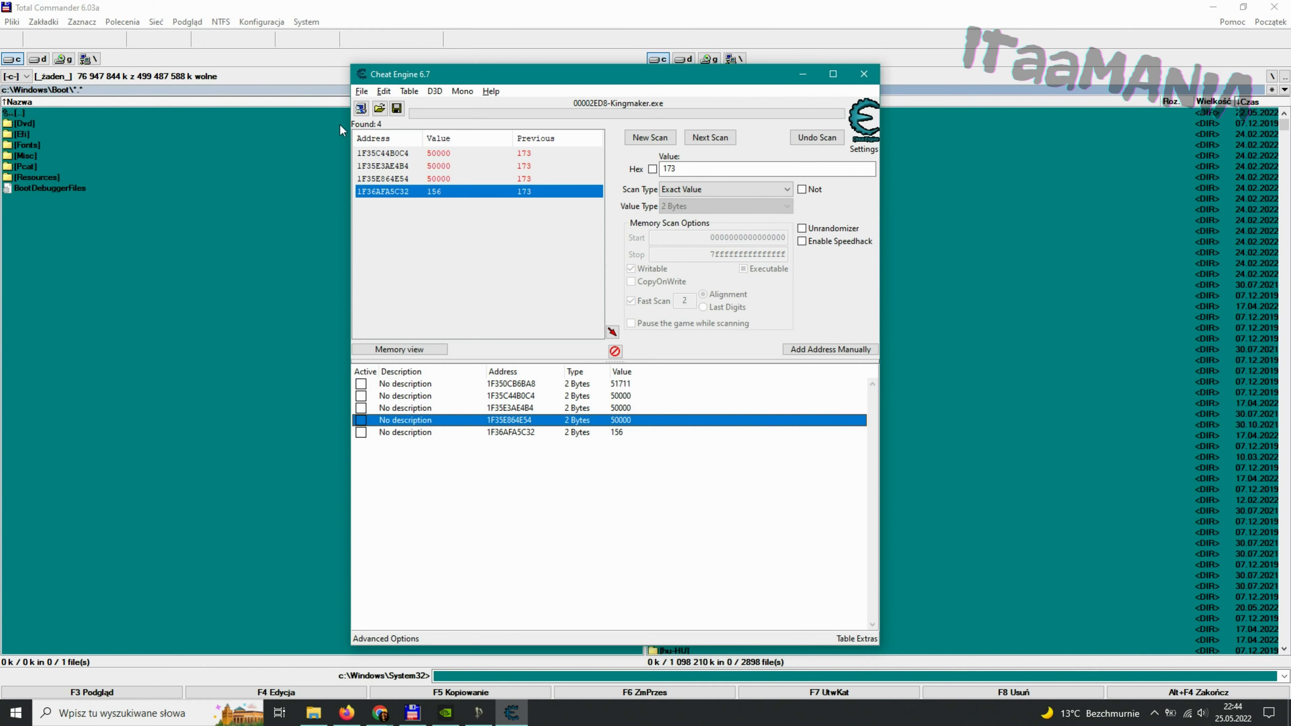